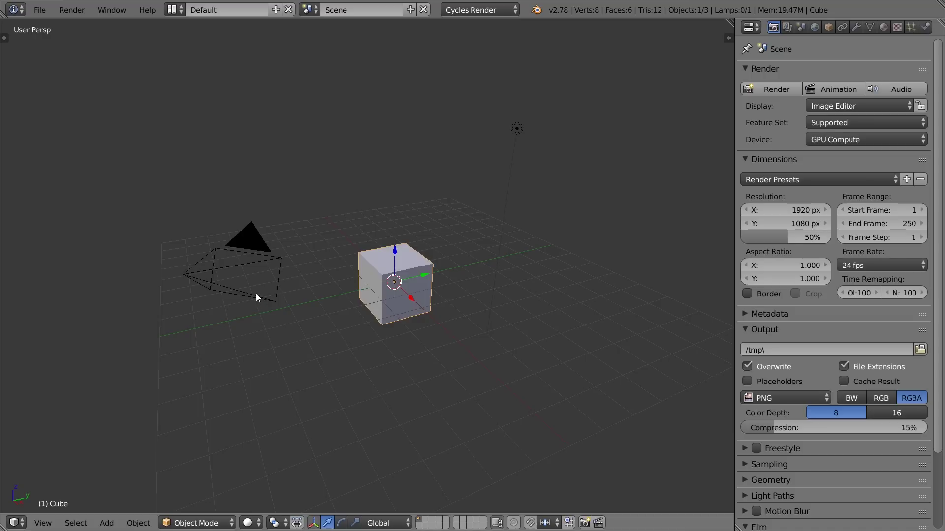
Step: Check the program's version on the splash screen, then close it
left_click(152, 15)
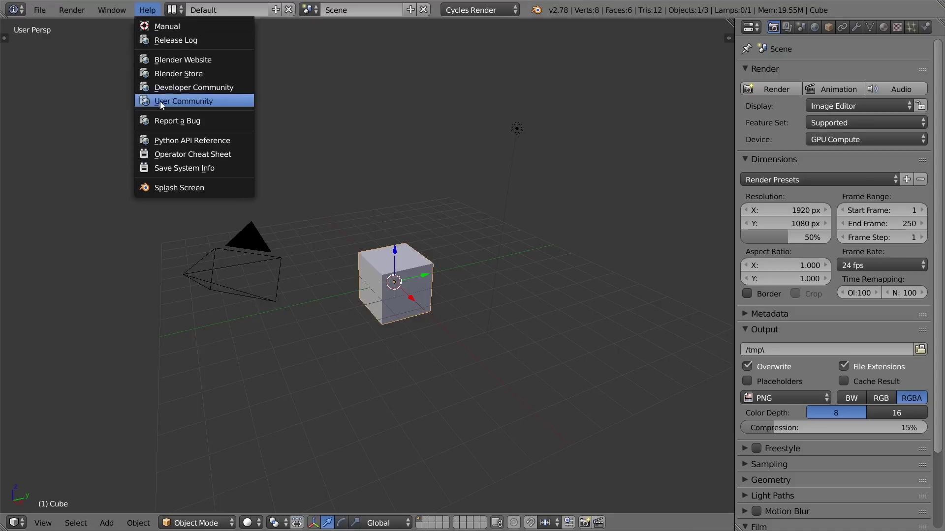
left_click(193, 187)
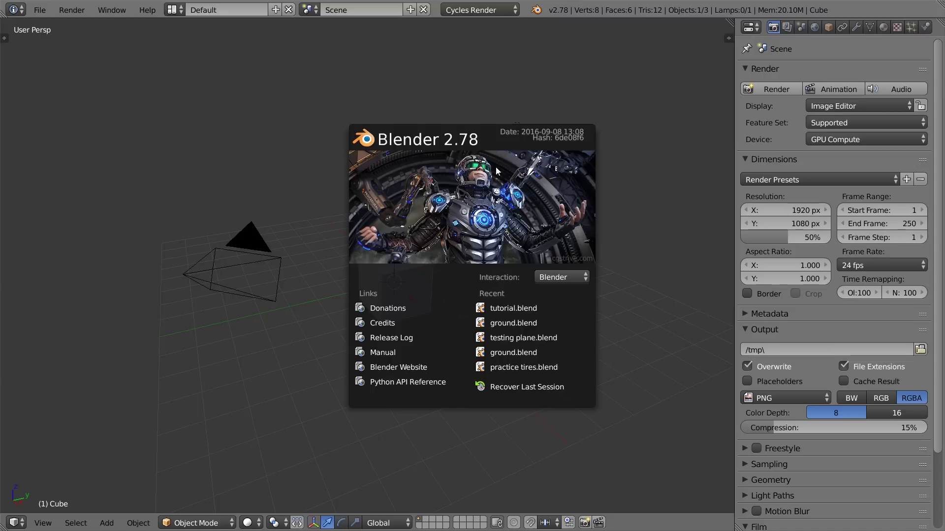
left_click(486, 206)
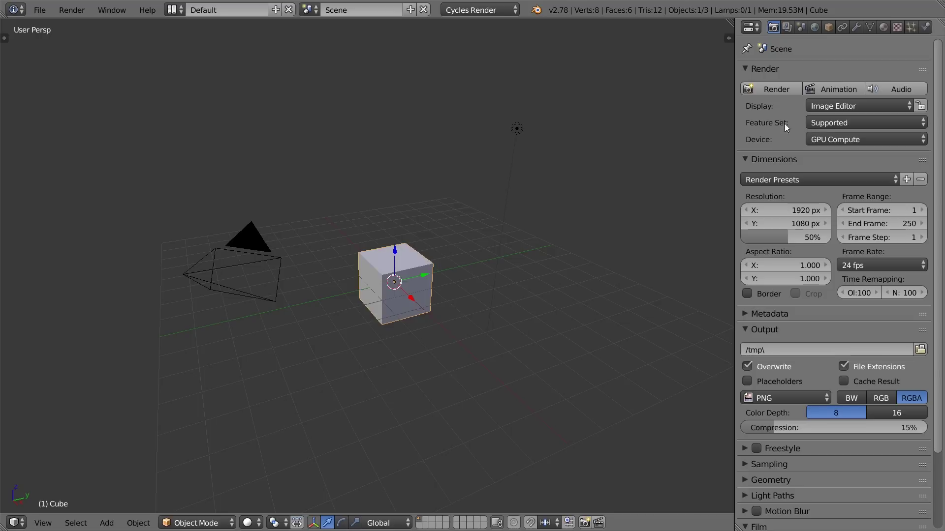
Step: Set the render feature set to Experimental and expand the Geometry settings to show the subdivision rate options
left_click(831, 123)
left_click(843, 92)
scroll(824, 339, "down", 5)
left_click(782, 375)
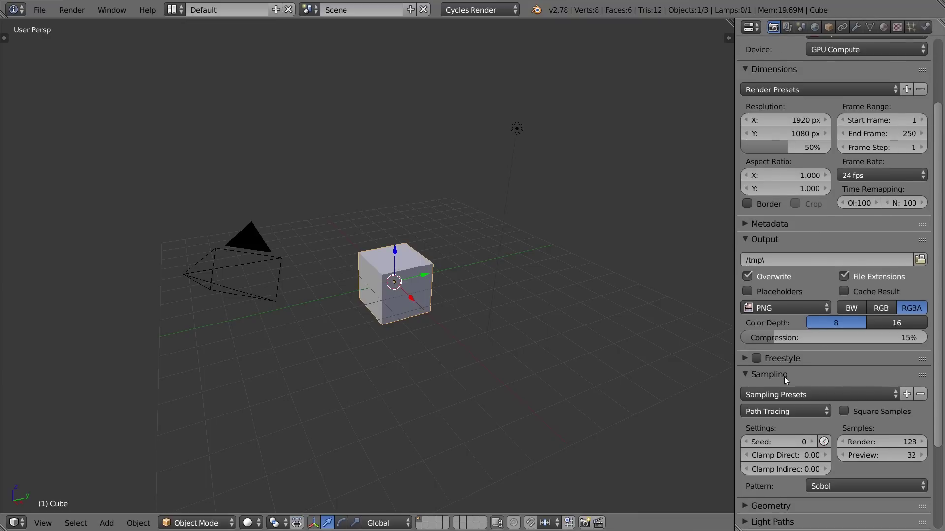
scroll(810, 374, "down", 6)
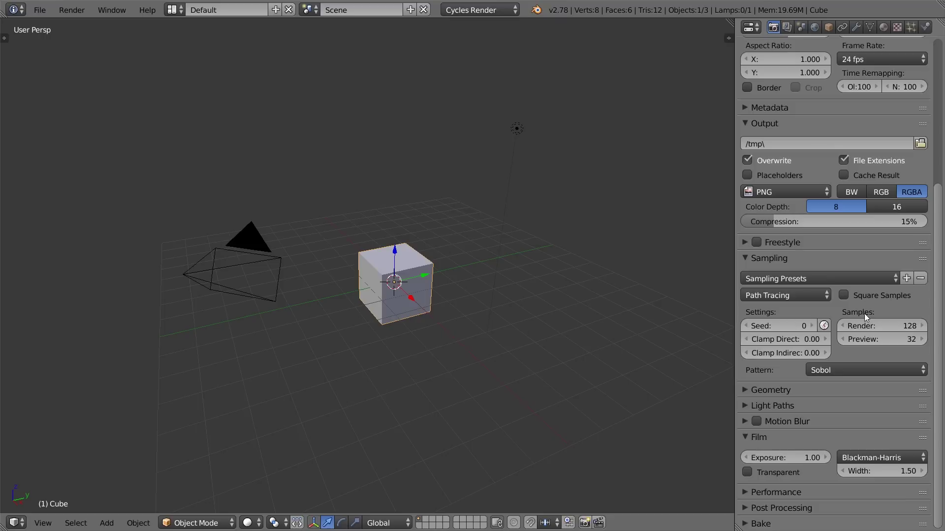
left_click(769, 259)
left_click(774, 274)
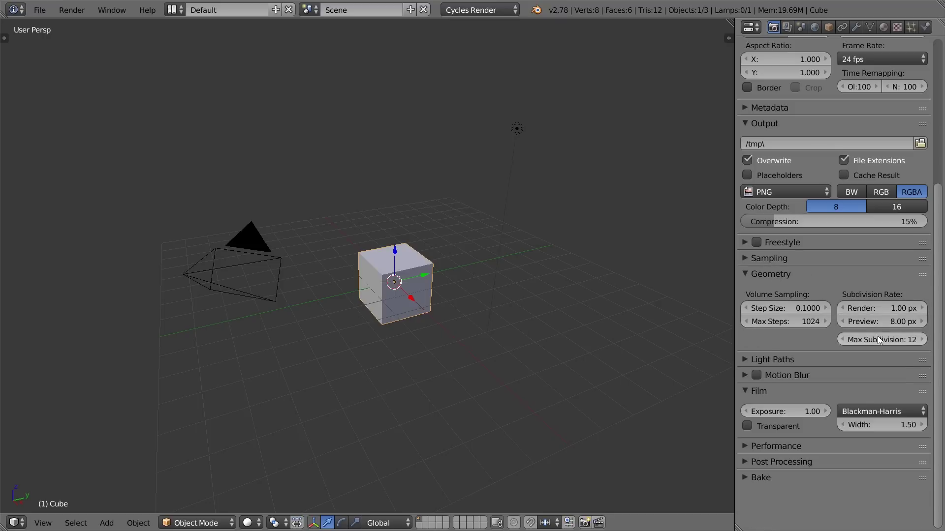
scroll(870, 341, "up", 10)
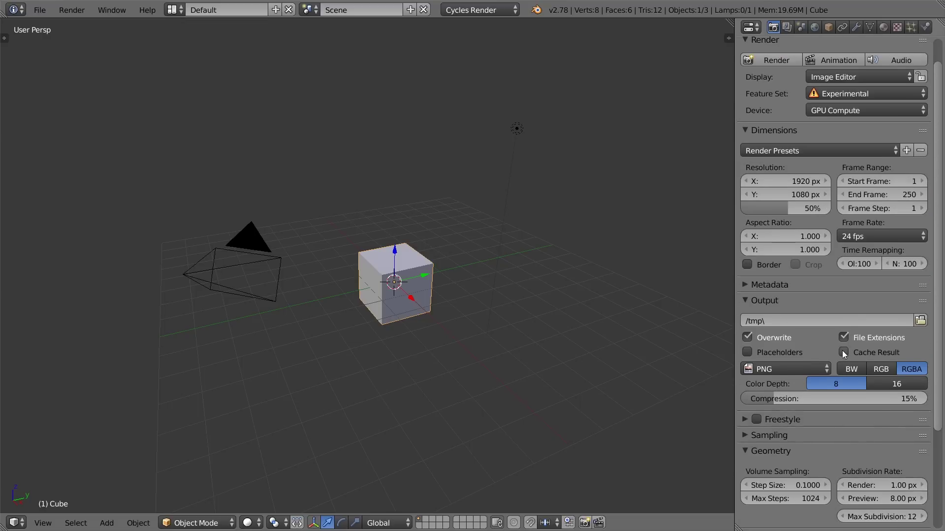
scroll(844, 379, "down", 4)
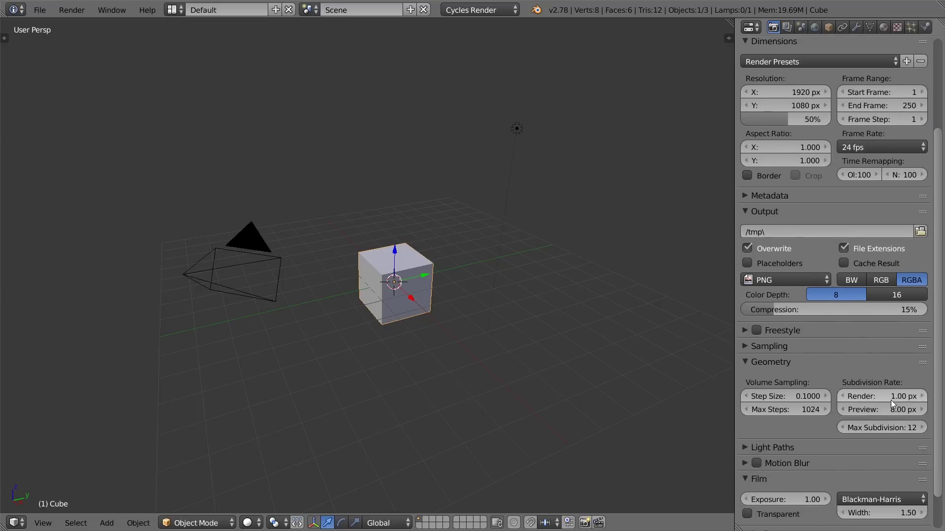
scroll(888, 399, "up", 4)
Step: Examine the displacement method options in the cube's material settings
left_click(887, 27)
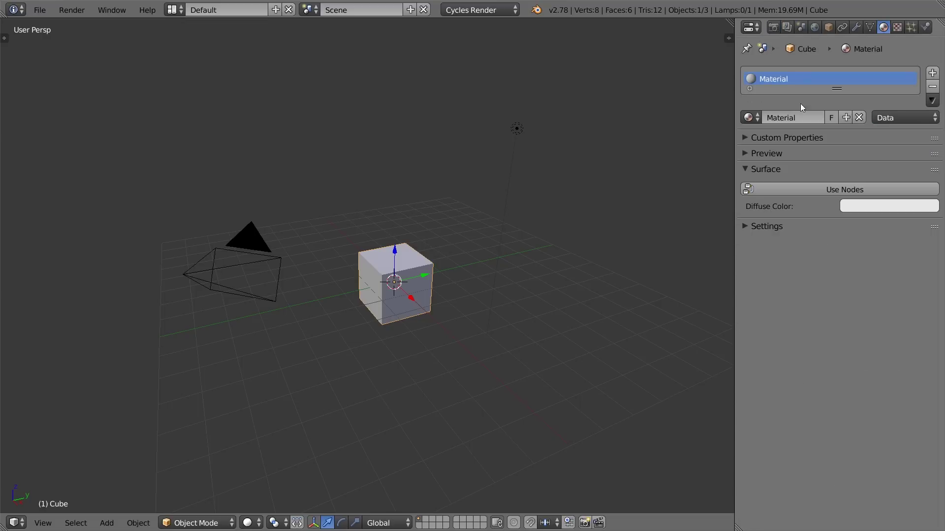
left_click(787, 226)
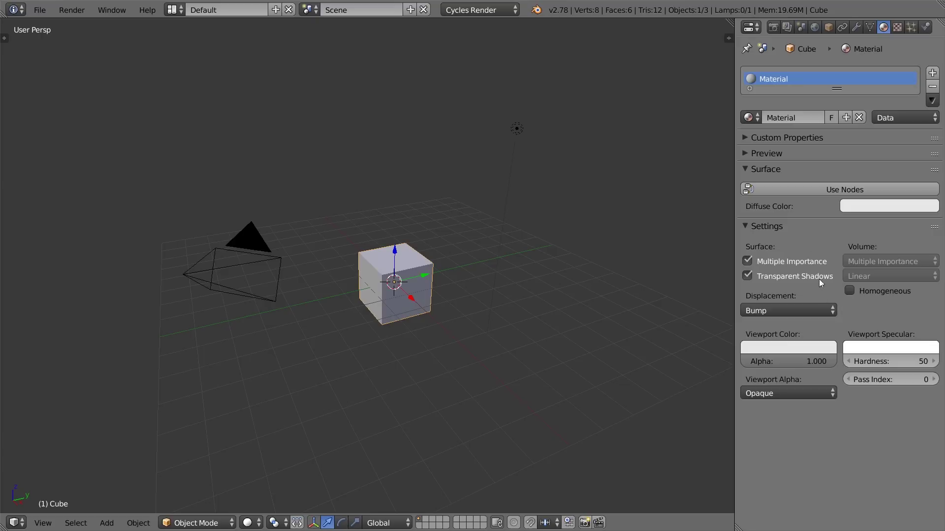
left_click(785, 311)
left_click(784, 310)
Step: Try the Adaptive option on the cube with a temporary Subdivision Surface modifier
left_click(858, 30)
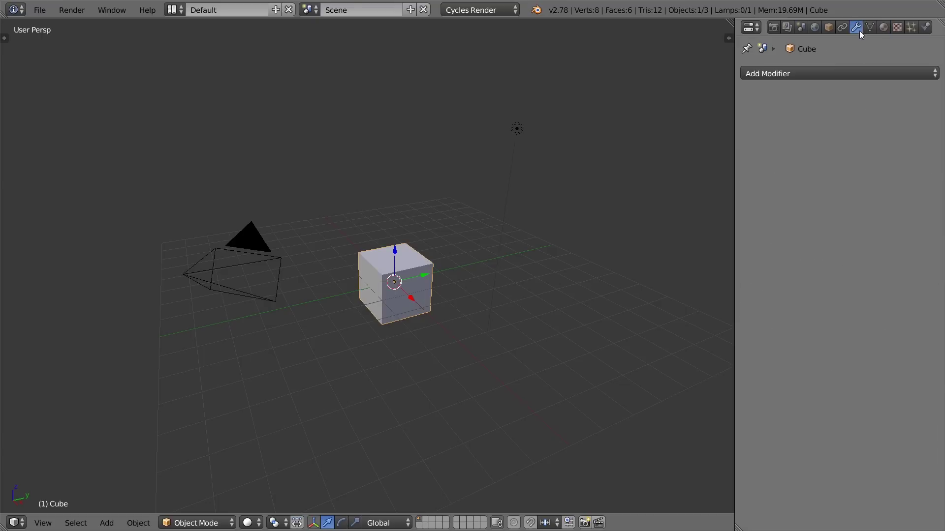
left_click(817, 73)
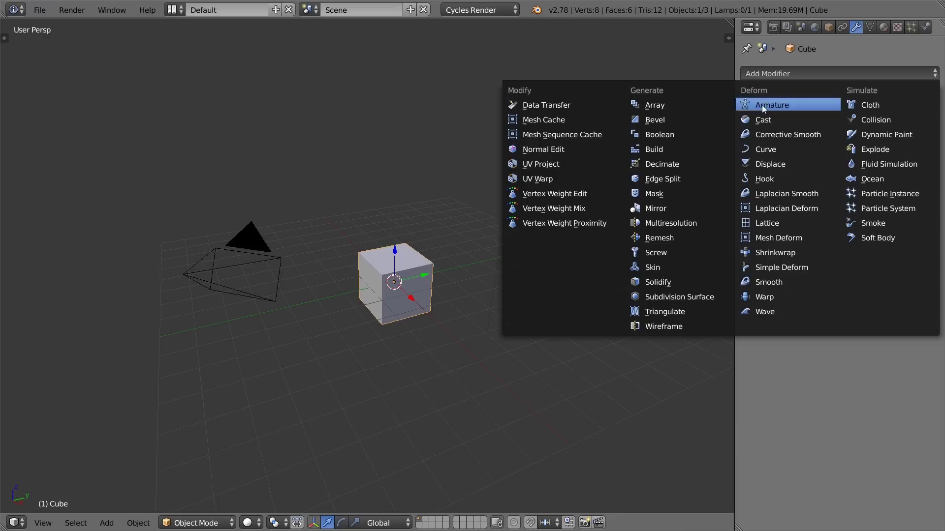
left_click(678, 300)
left_click(752, 195)
left_click(752, 195)
left_click(752, 195)
left_click(752, 195)
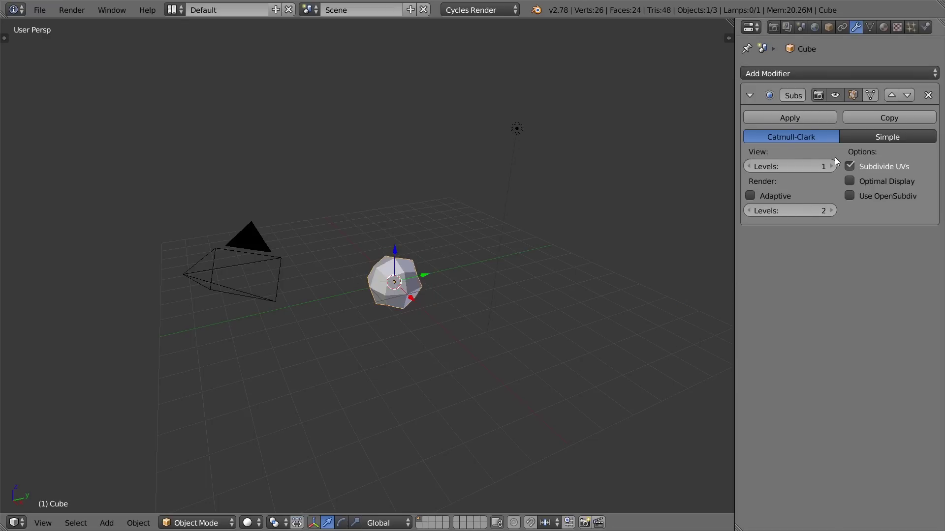
left_click(928, 95)
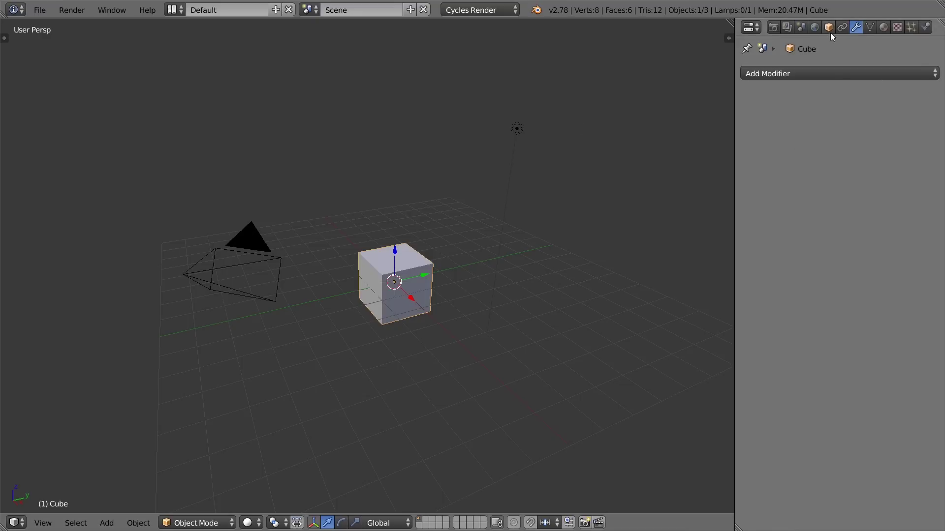
Step: Return to the render settings and delete all objects in the scene
left_click(773, 27)
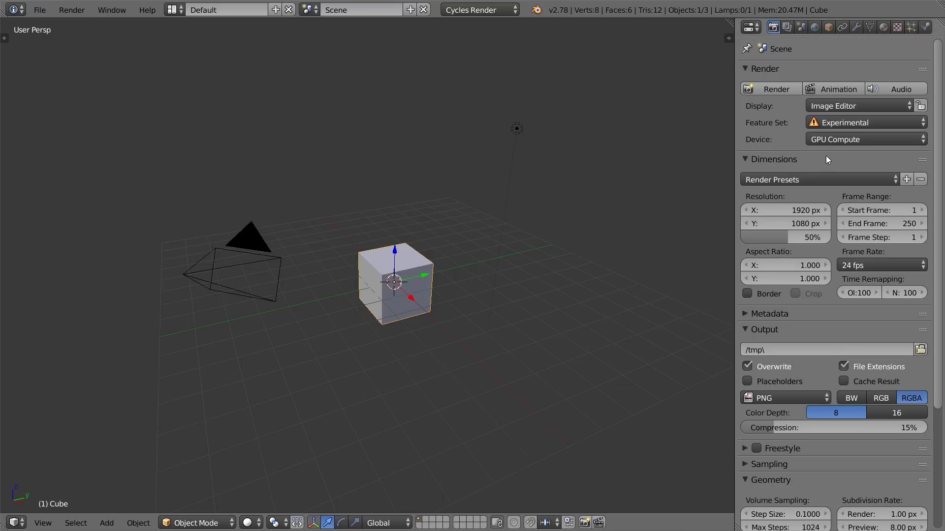
key("a")
key("a")
key("x")
left_click(505, 227)
Step: Add a mesh plane scaled by 8 and hide the transform manipulator
middle_click_drag(416, 277, 457, 277)
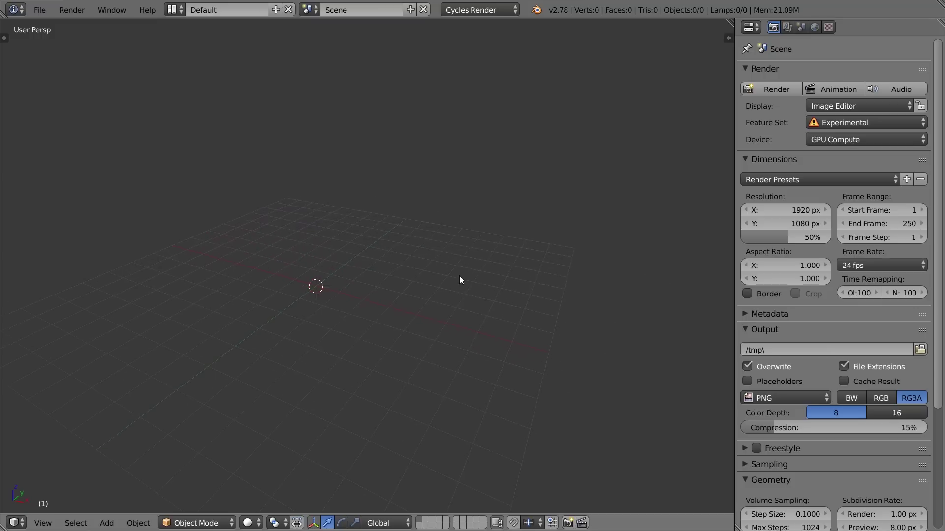
key("shift+a")
mouse_move(442, 69)
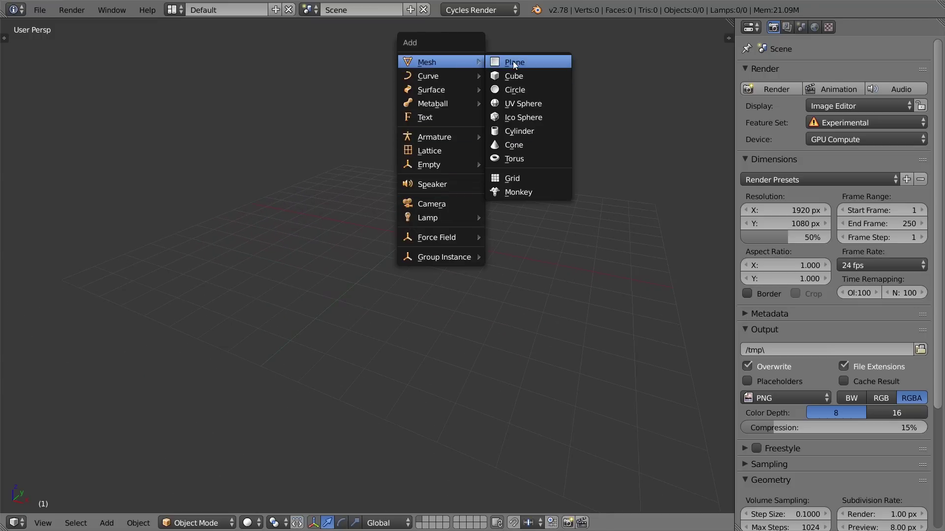
left_click(512, 63)
type("s8")
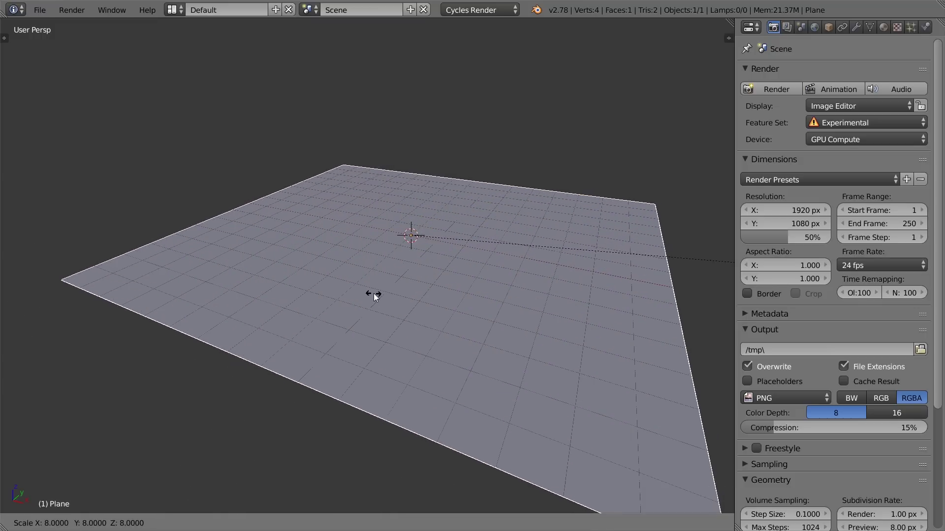
key("Return")
key("ctrl+space")
middle_click_drag(367, 297, 532, 235)
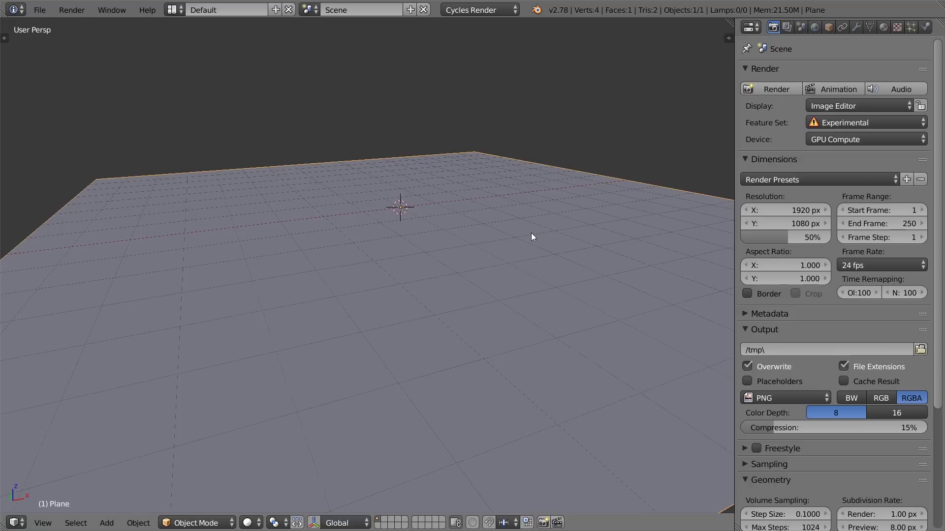
Step: Switch to Chrome and open the Ground Tire Tracks 001 texture from Poliigon's photoscanned collection
key("alt+Tab")
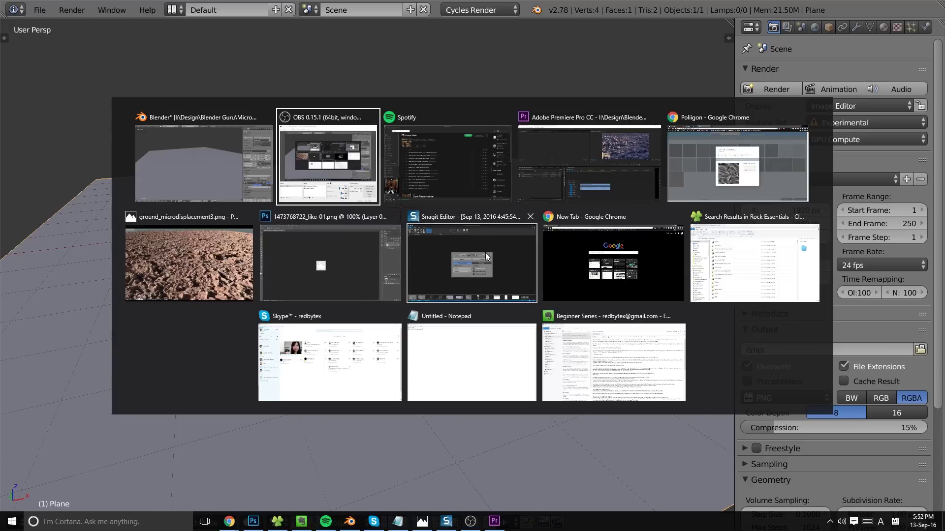
left_click(609, 263)
left_click(209, 34)
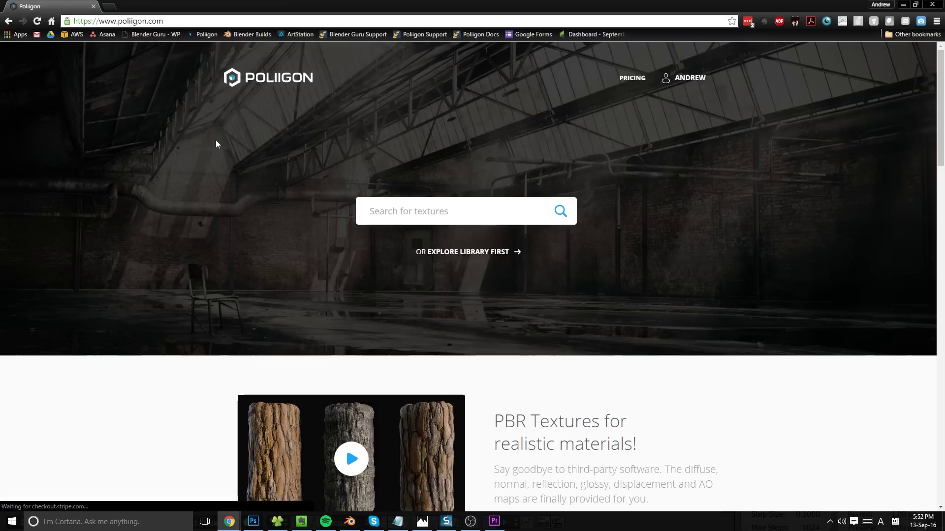
left_click(472, 254)
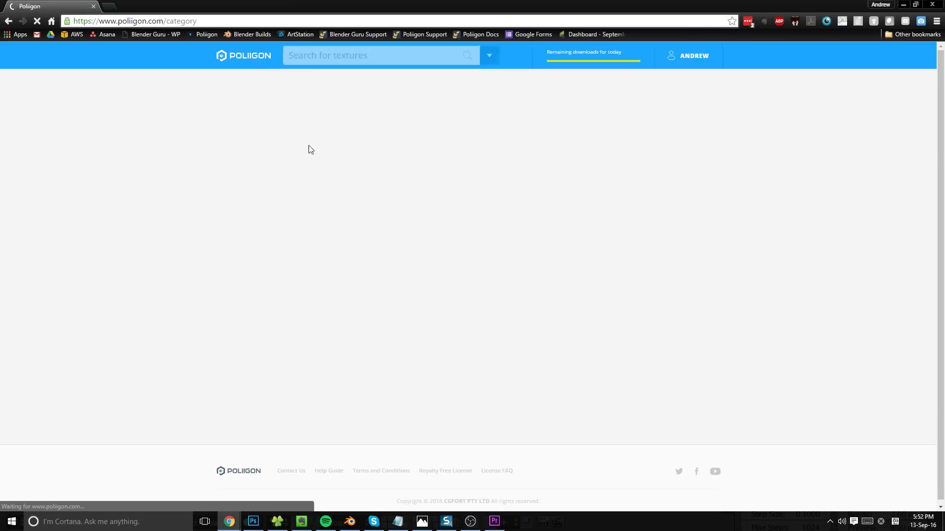
left_click(339, 135)
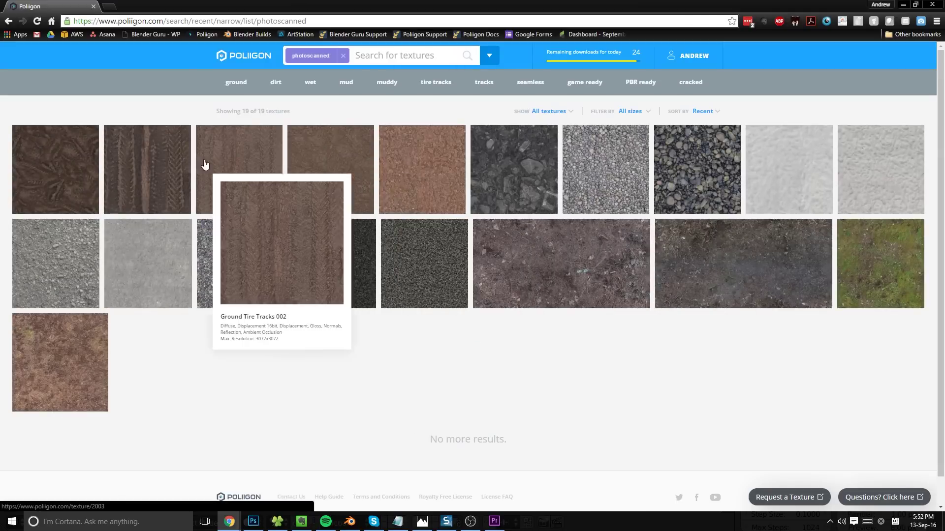
left_click(335, 173)
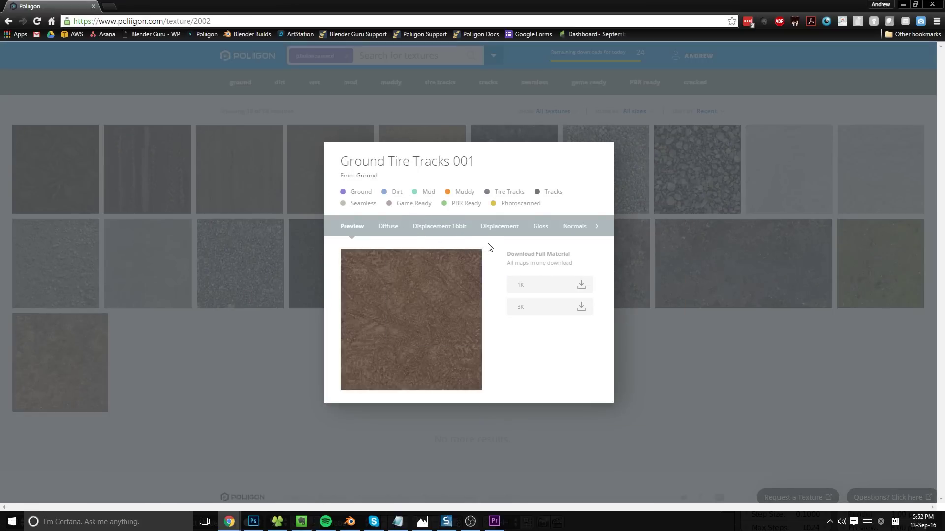
Step: Inspect the Preview, Displacement 16bit and Diffuse maps of Ground Tire Tracks 001
mouse_move(422, 266)
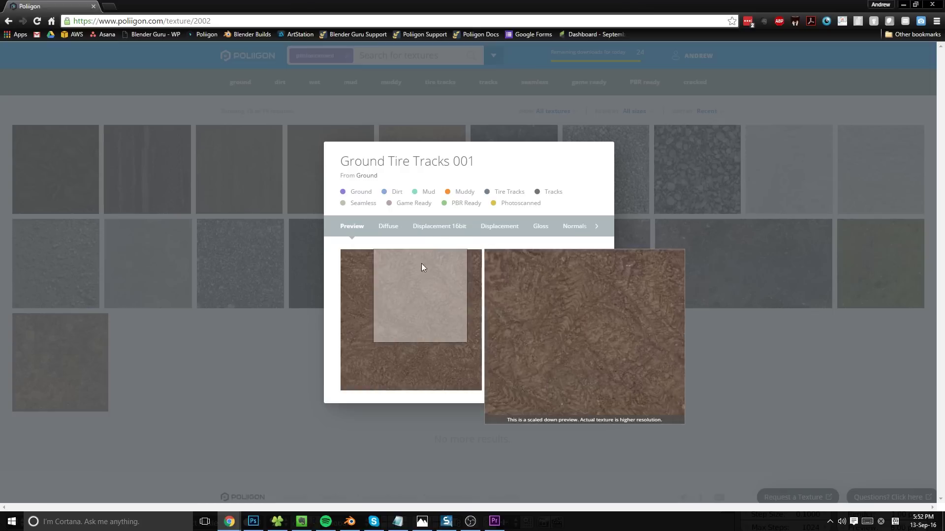
left_click(446, 230)
left_click(387, 229)
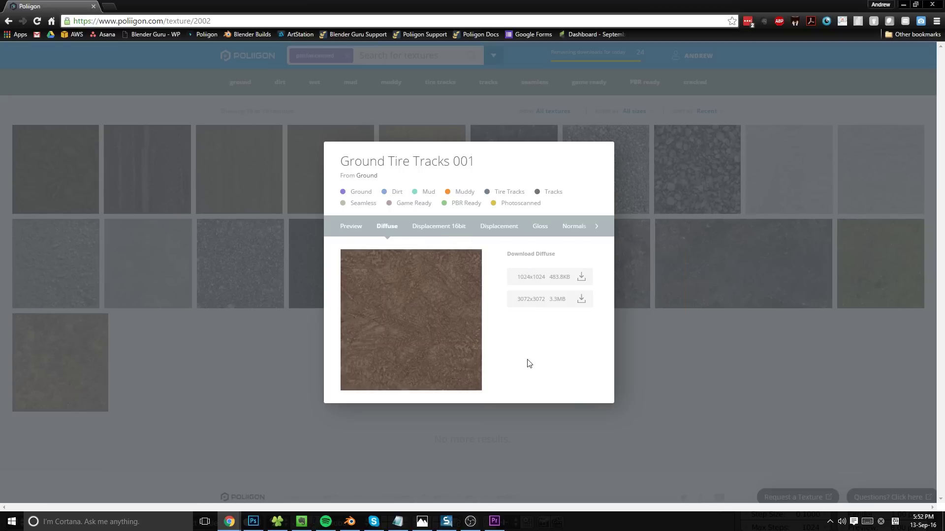
Step: Switch back to Blender and split the 3D view vertically, making the new area a Node Editor
key("alt+Tab")
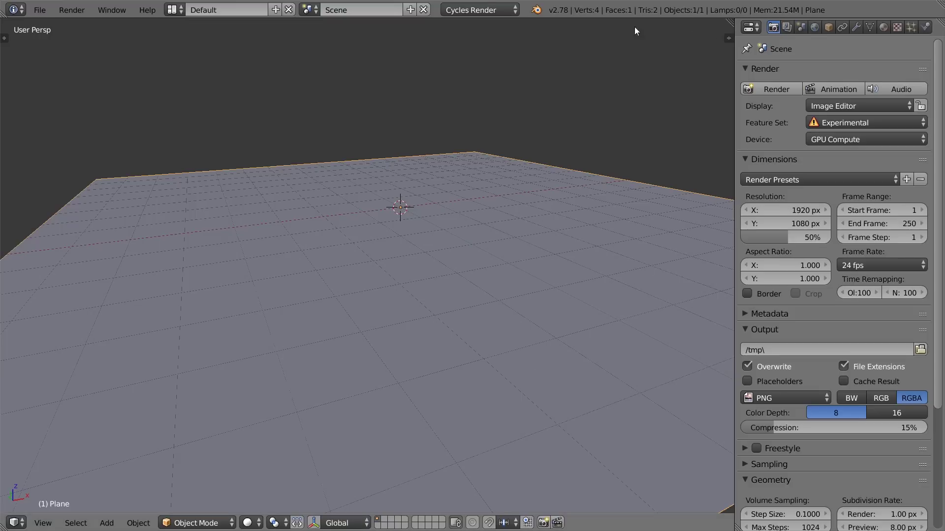
left_click_drag(730, 23, 359, 34)
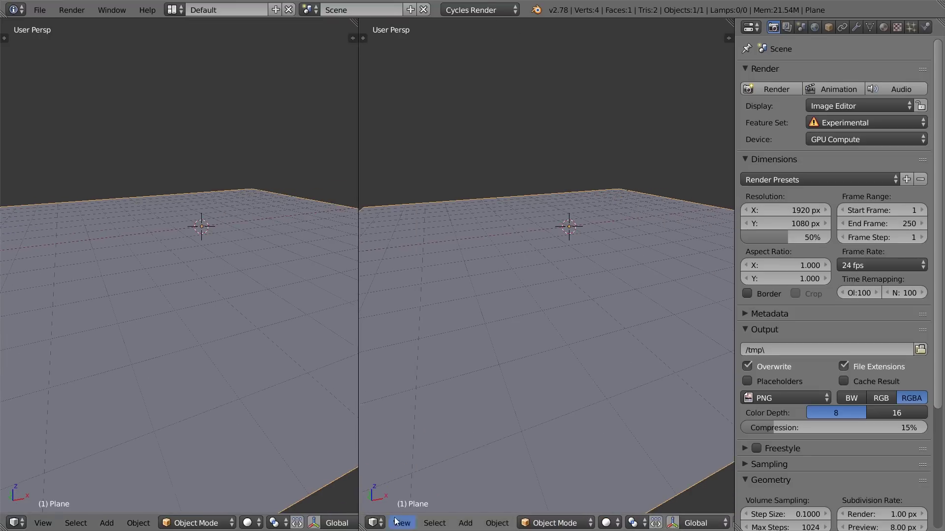
left_click(375, 522)
left_click(448, 359)
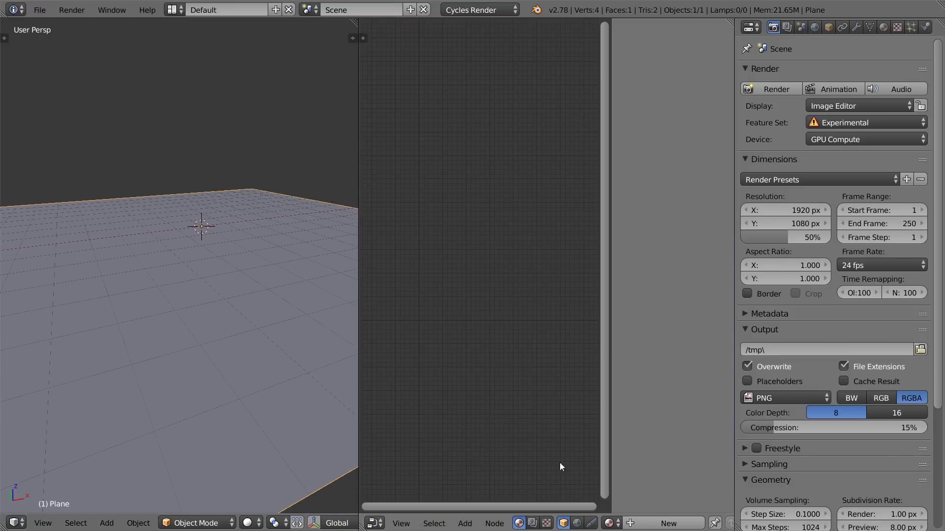
Step: Create a new material for the plane and hide the Node Editor's sidebar
left_click(646, 524)
key("n")
scroll(524, 318, "up", 3)
middle_click_drag(524, 319, 624, 273)
middle_click_drag(526, 252, 546, 238)
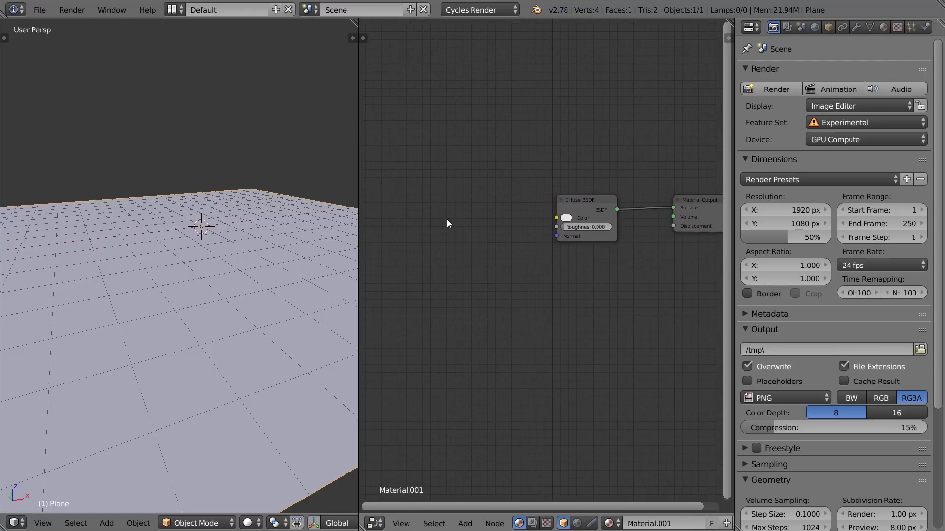
Step: Add an Image Texture node and connect its Color output to the Diffuse BSDF's Color input
key("shift+a")
mouse_move(445, 275)
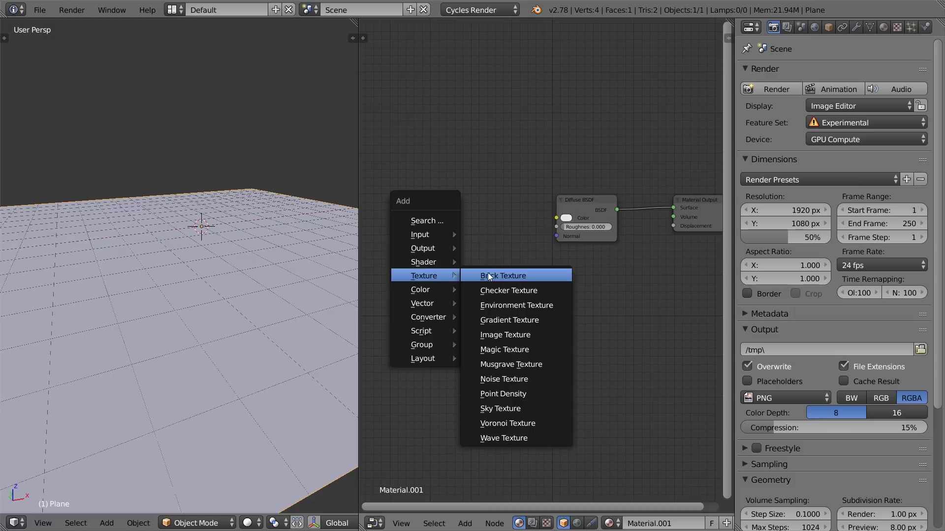
left_click(521, 335)
left_click(446, 195)
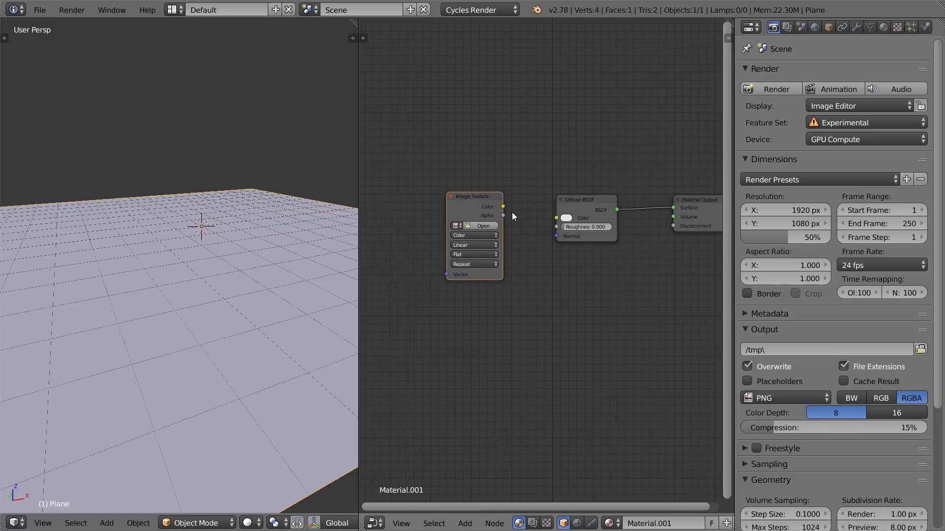
left_click_drag(503, 206, 557, 218)
Step: Load GroundTireTracks001_COL_3K.jpg from the TireTracks001 3K folder into the Image Texture node
left_click(492, 226)
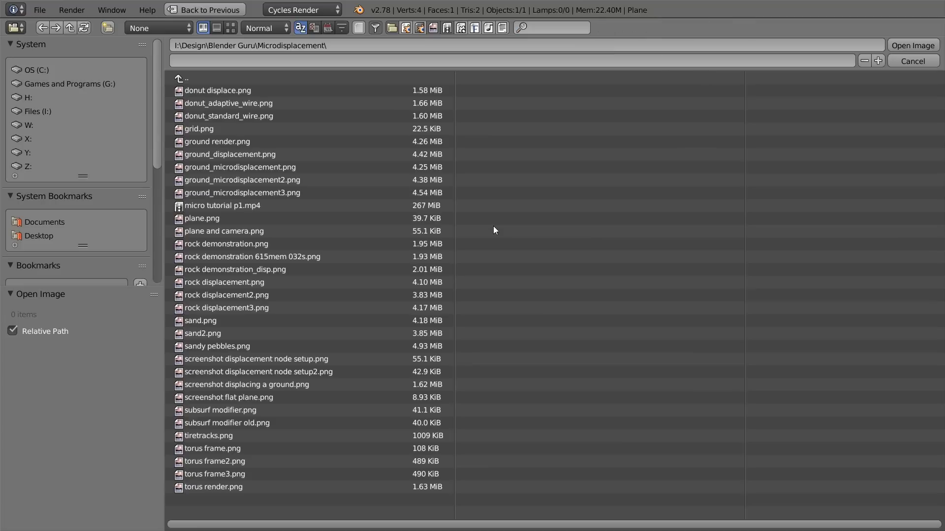
scroll(99, 157, "down", 5)
left_click(54, 95)
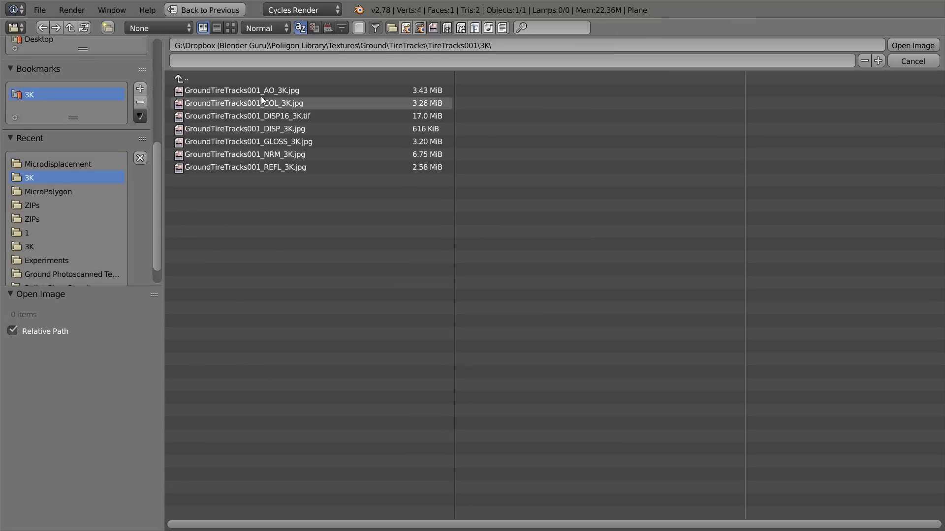
left_click(230, 28)
left_click(450, 143)
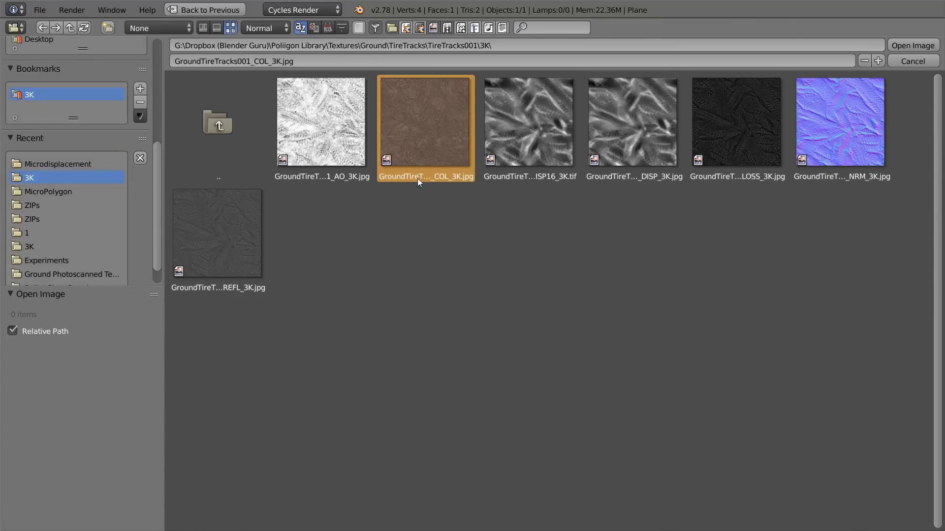
left_click(912, 45)
Step: Duplicate the Image Texture node and place the copy below the original
middle_click_drag(582, 233, 531, 214)
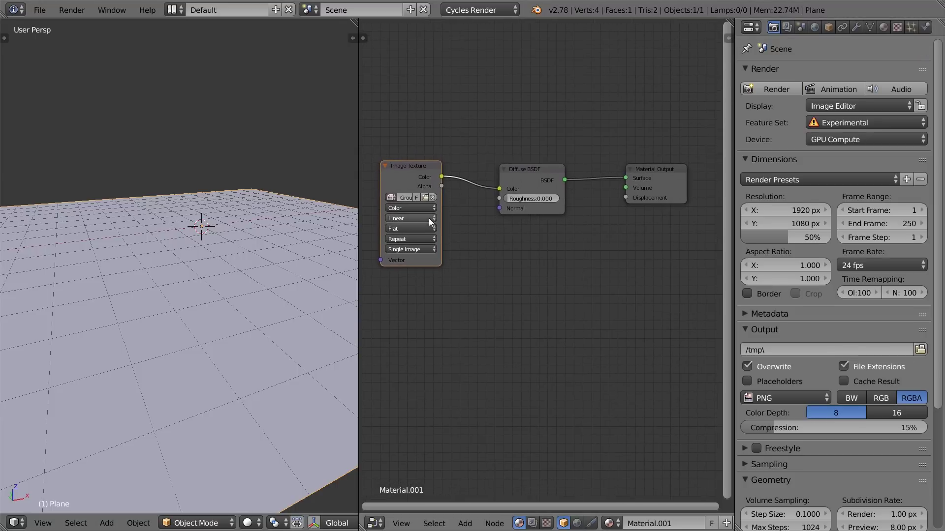
middle_click_drag(426, 226, 473, 164)
key("shift+d")
left_click(468, 253)
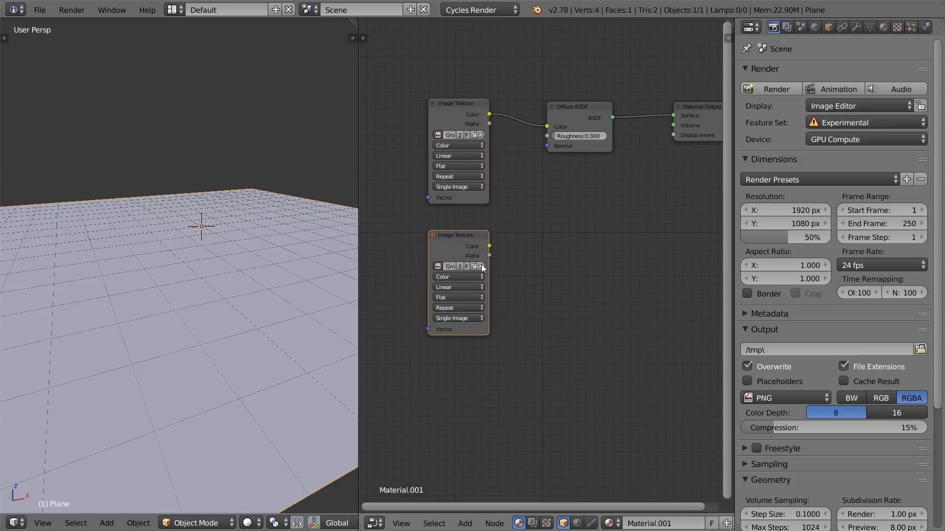
Step: Replace the duplicated Image Texture node's image with GroundTireTracks001_DISP_3K.jpg from the 3K folder
left_click(481, 266)
left_click(469, 267)
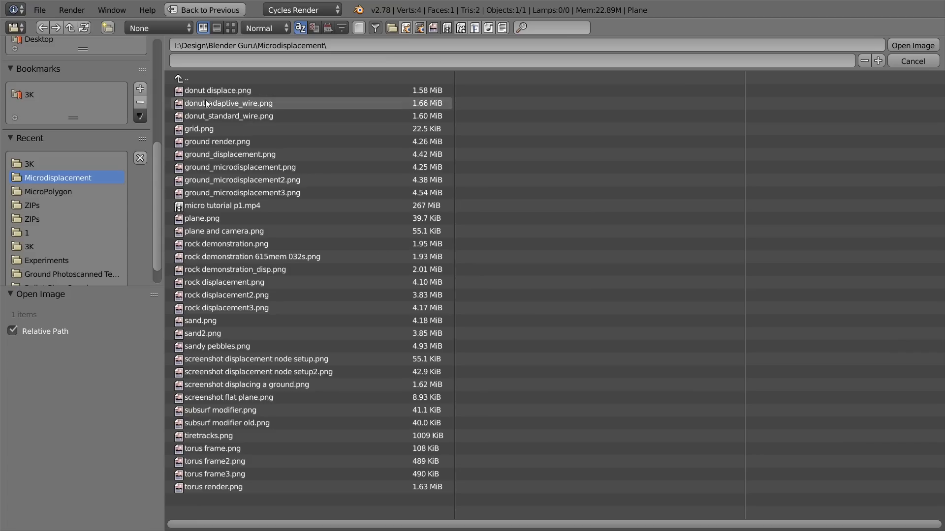
left_click(55, 163)
left_click(230, 27)
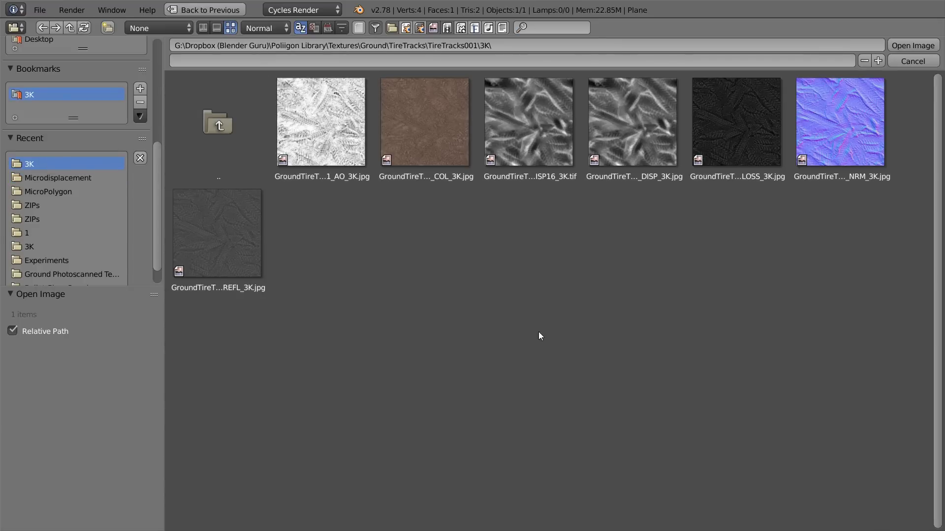
left_click(642, 146)
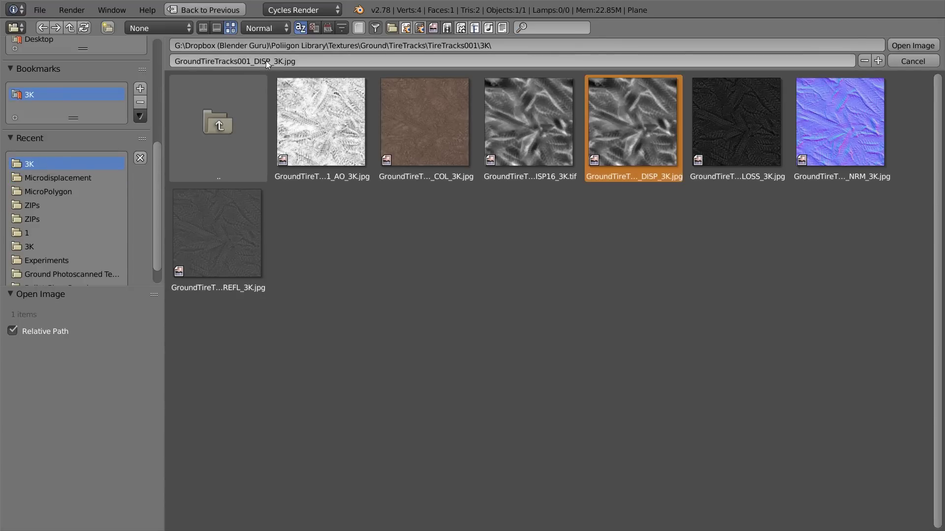
left_click(915, 45)
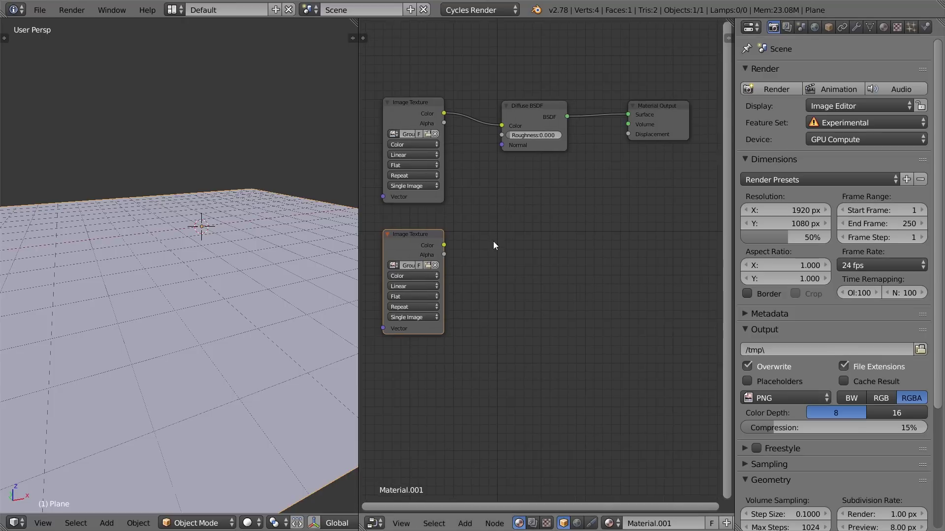
Step: Connect the displacement texture's Color output to the Displacement input of the Material Output node
left_click_drag(447, 244, 629, 135)
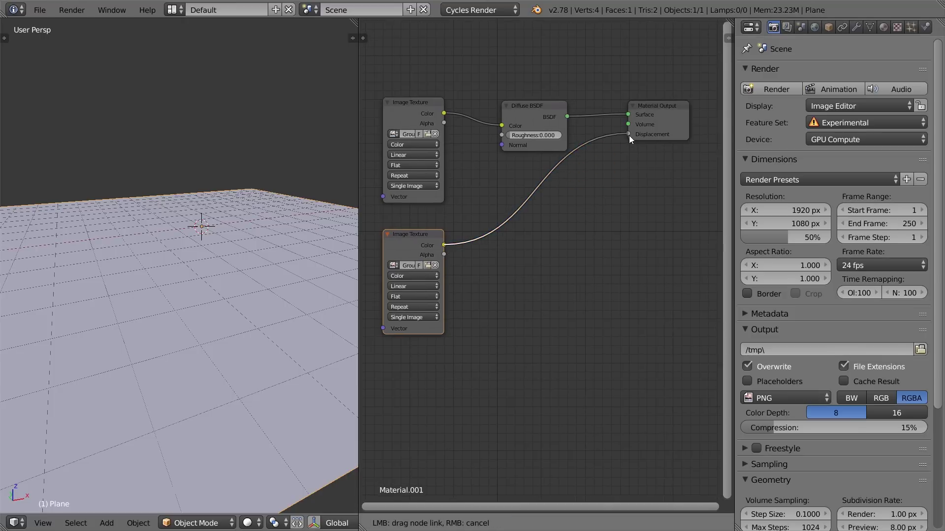
left_click(655, 109)
scroll(590, 163, "up", 3)
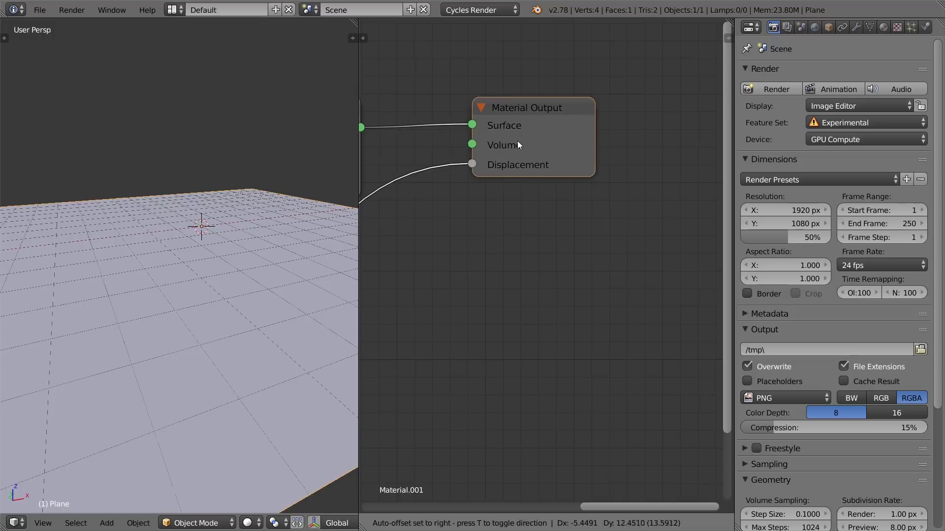
scroll(464, 228, "down", 1)
middle_click_drag(464, 228, 556, 198)
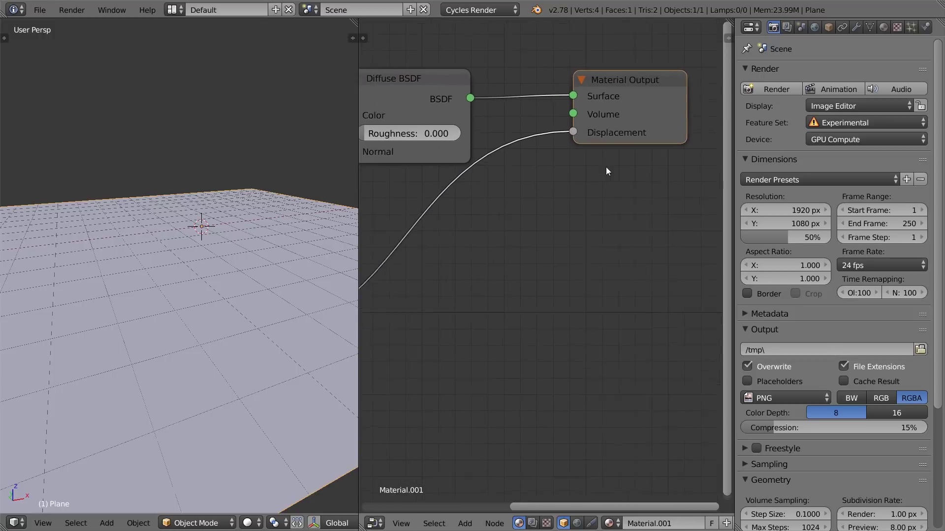
scroll(603, 148, "up", 1)
left_click_drag(591, 123, 583, 126)
Step: Set the displacement Image Texture node's color space to Non-Color Data
scroll(512, 189, "down", 5)
middle_click_drag(461, 275, 520, 213)
middle_click_drag(397, 258, 509, 221)
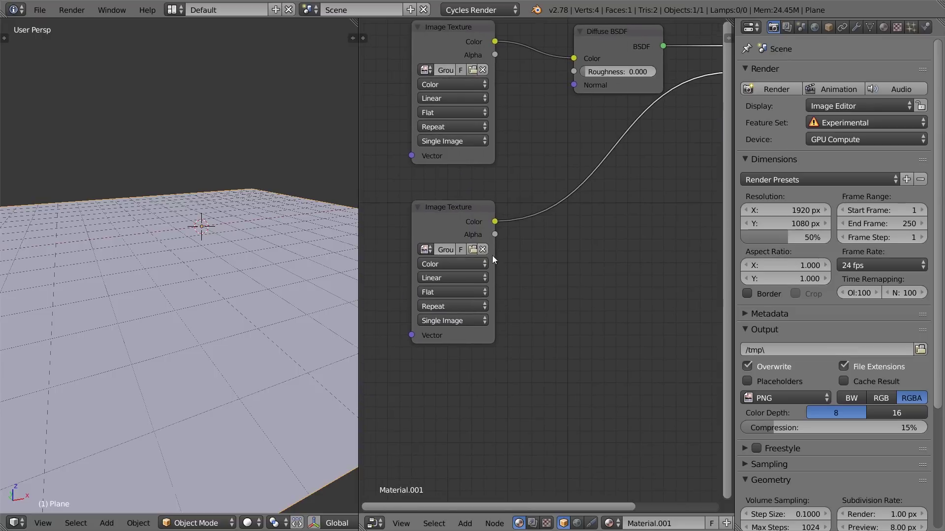
left_click(460, 265)
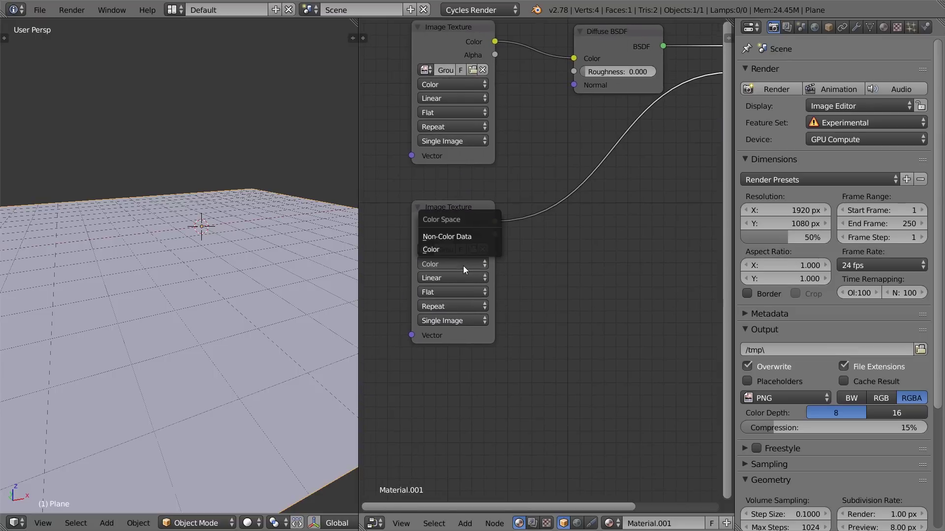
left_click(451, 238)
Step: Shift the Diffuse BSDF node and the diffuse Image Texture node slightly away from the Material Output
middle_click_drag(451, 239, 537, 236)
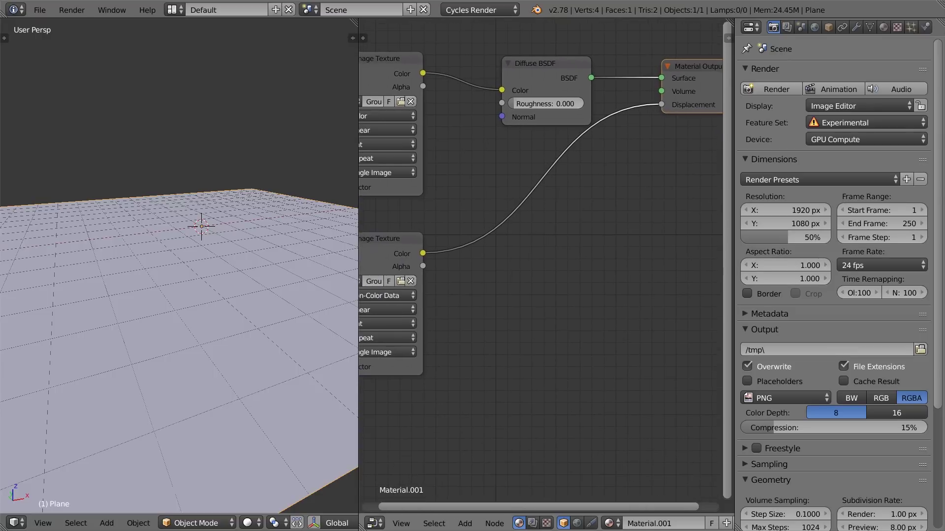
scroll(538, 237, "down", 2)
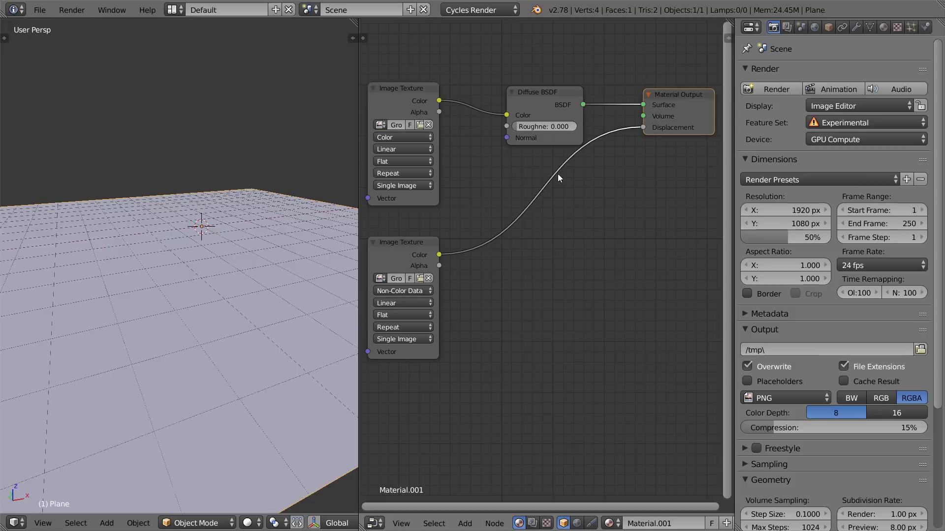
mouse_move(513, 101)
left_mouse_down()
mouse_move(523, 81)
mouse_move(497, 96)
left_mouse_up()
mouse_move(415, 95)
left_mouse_down()
mouse_move(412, 116)
mouse_move(410, 99)
left_mouse_up()
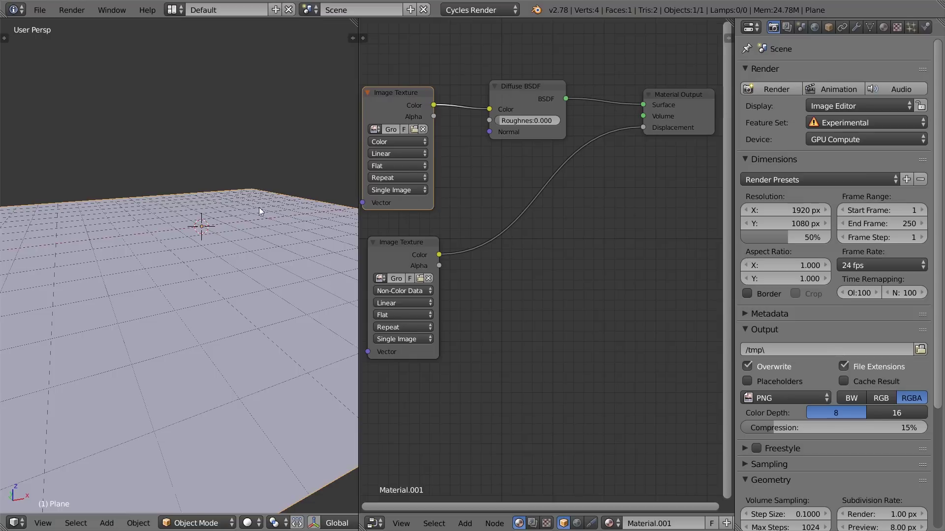
Step: Show the viewport in rendered shading, enable Pro Lighting: Skies (Ultimate) for the world and collapse its settings
key("shift+z")
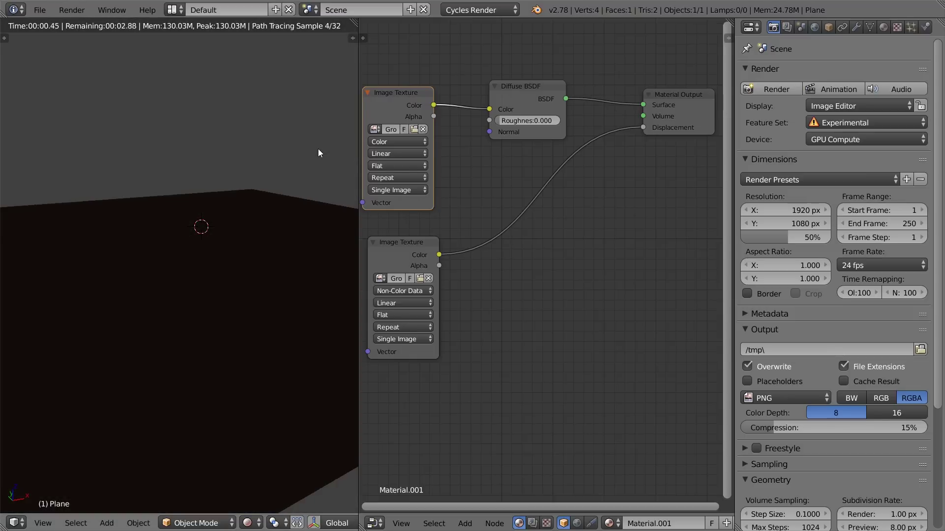
middle_click_drag(261, 187, 238, 164)
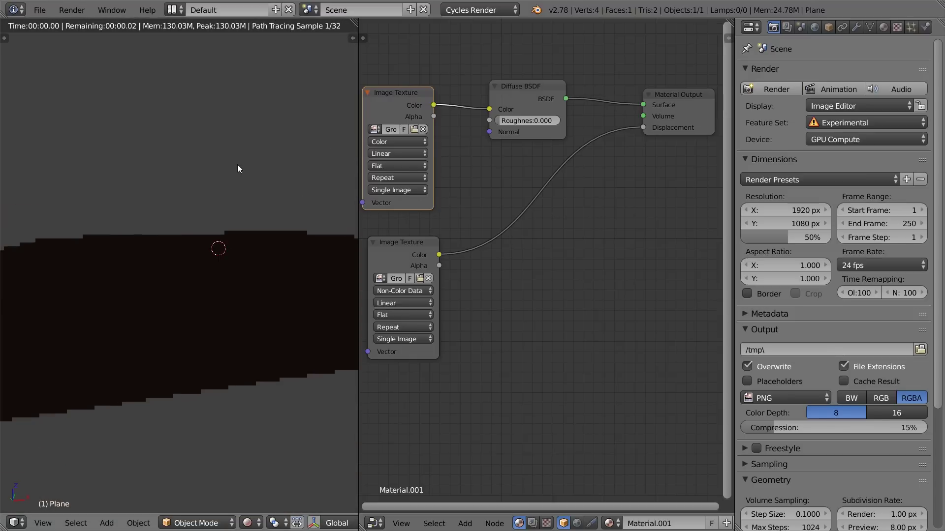
left_click(855, 28)
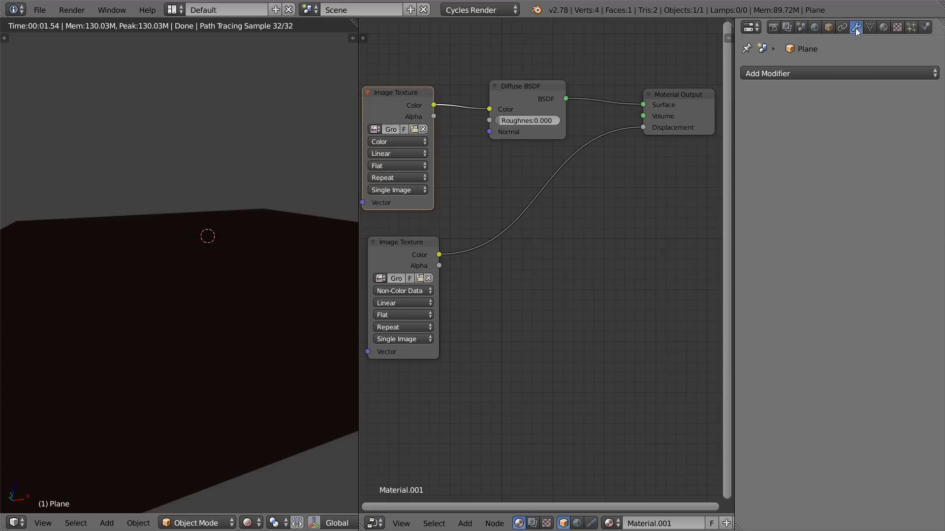
left_click(814, 27)
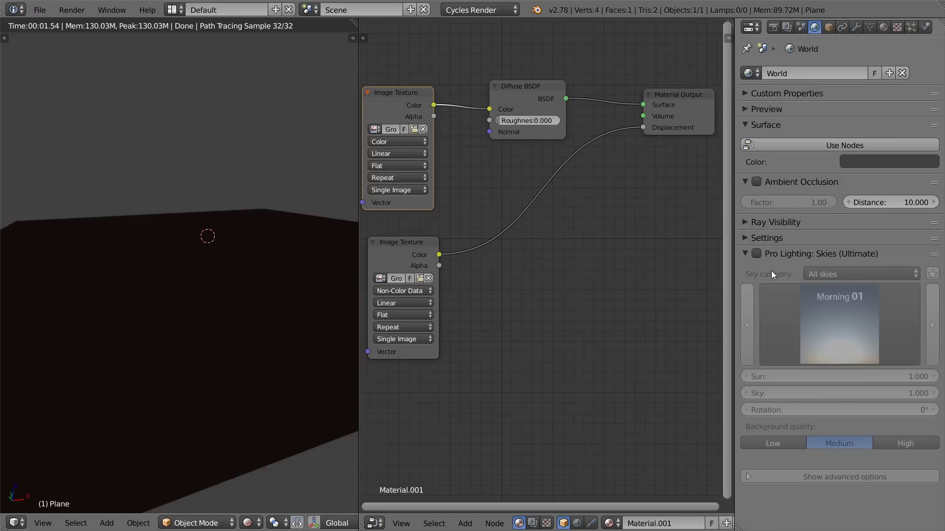
left_click(756, 254)
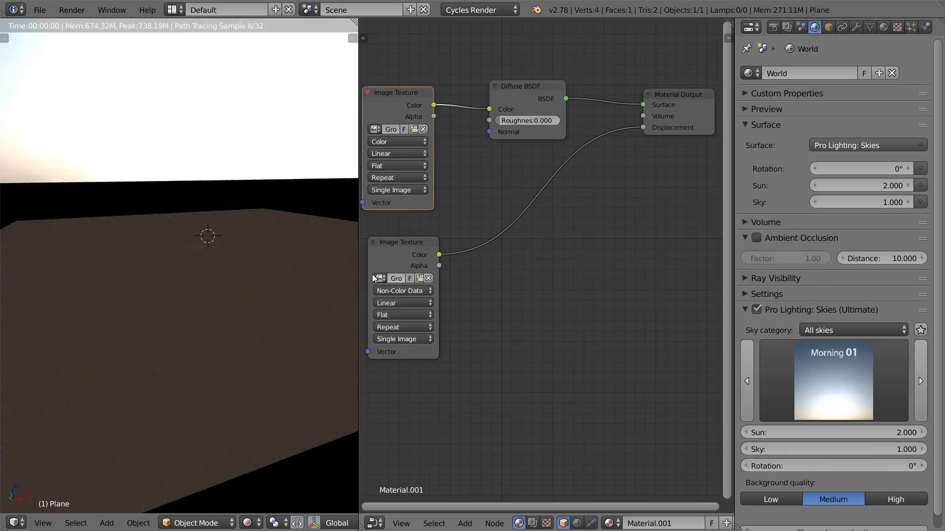
mouse_move(294, 237)
middle_mouse_down()
mouse_move(242, 241)
mouse_move(285, 247)
middle_mouse_up()
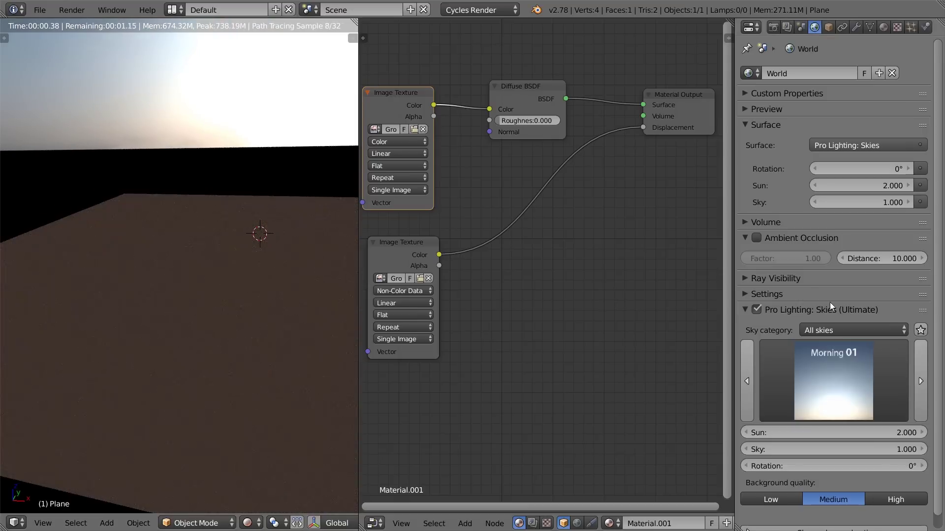
left_click(843, 309)
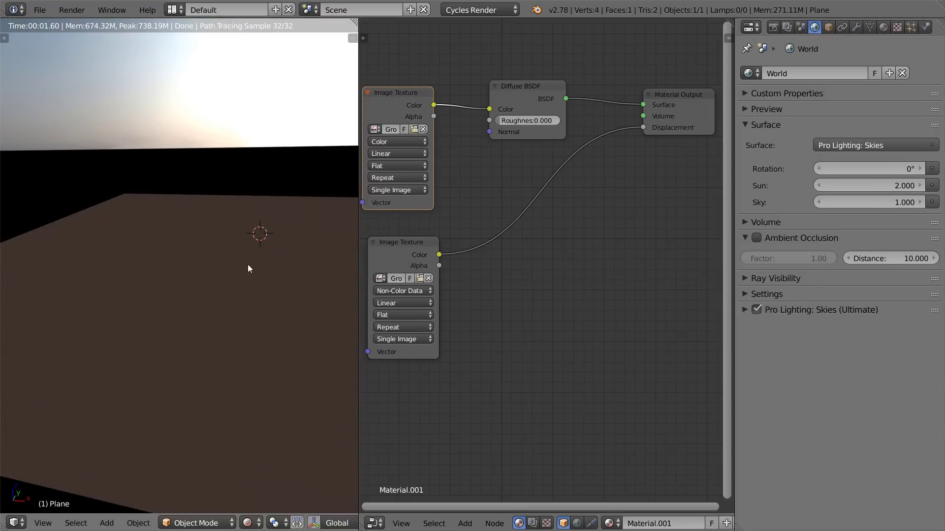
key("shift+a")
mouse_move(222, 420)
left_click(309, 429)
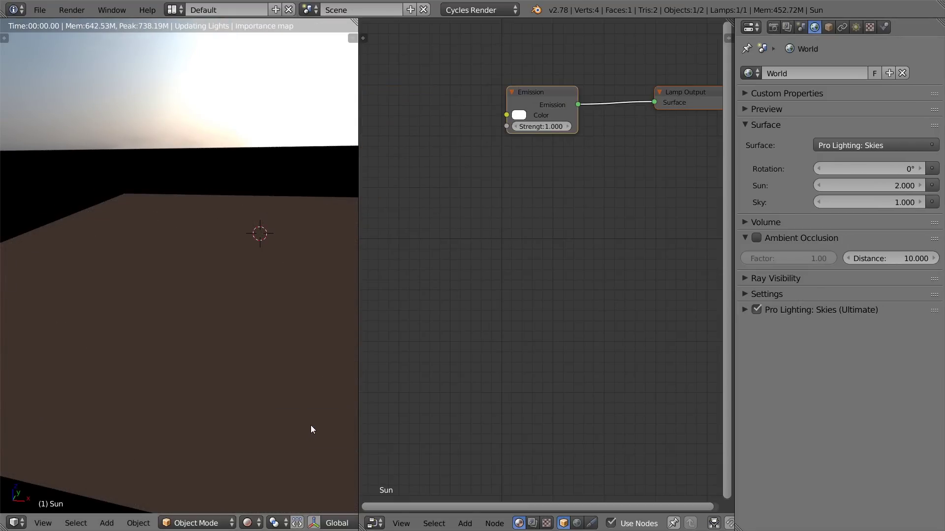
key("KP_1")
key("z")
middle_click_drag(266, 286, 283, 324)
scroll(246, 232, "down", 3)
key("shift+z")
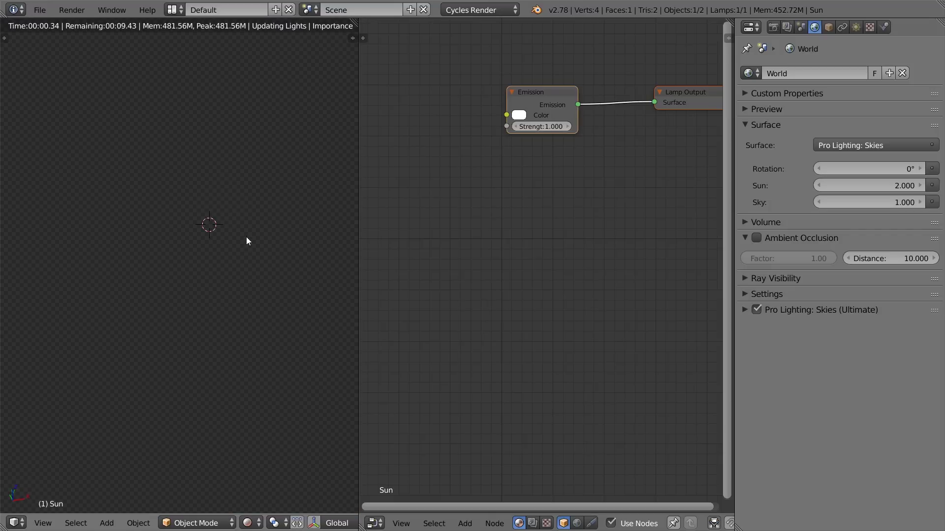
key("Delete")
Step: Select the ground plane, restore the rendered viewport shading and UV unwrap the plane in Edit Mode
scroll(245, 241, "up", 3)
scroll(244, 241, "down", 1)
middle_click_drag(244, 240, 193, 207)
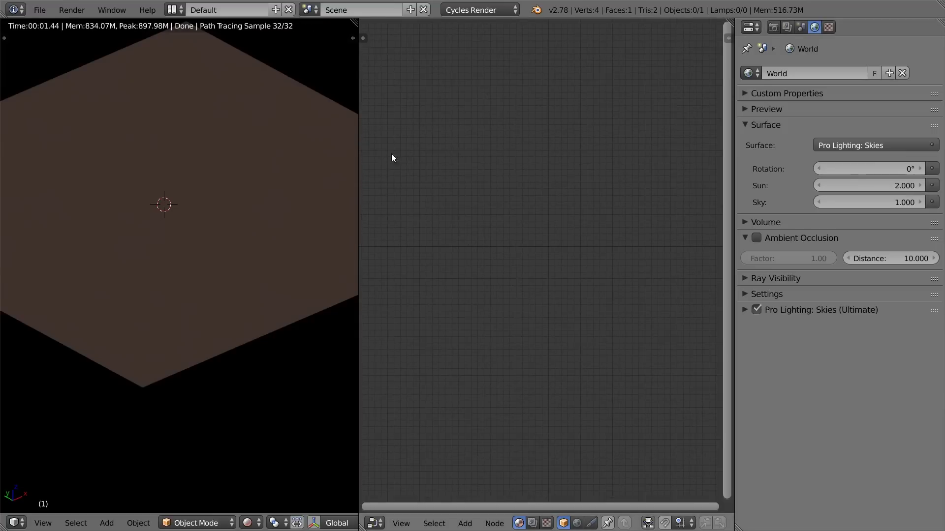
middle_click_drag(314, 179, 276, 272)
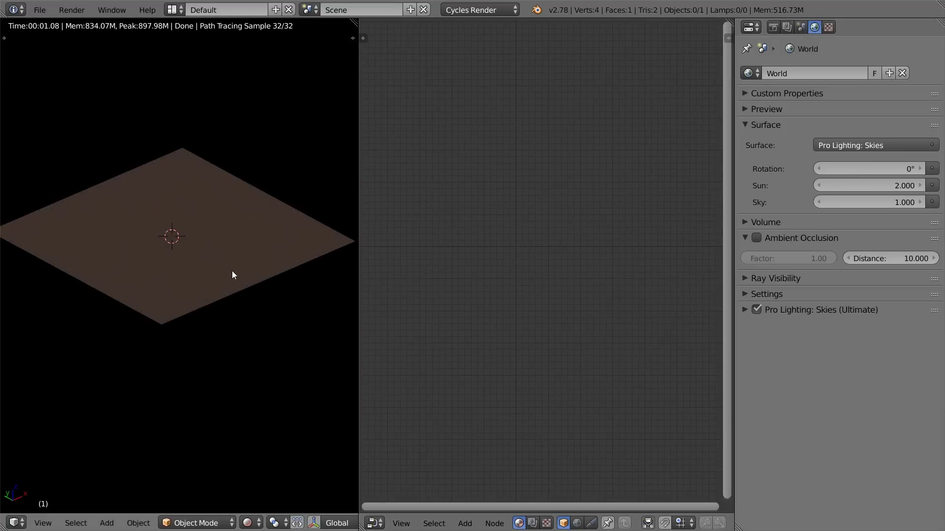
key("z")
right_click(235, 262)
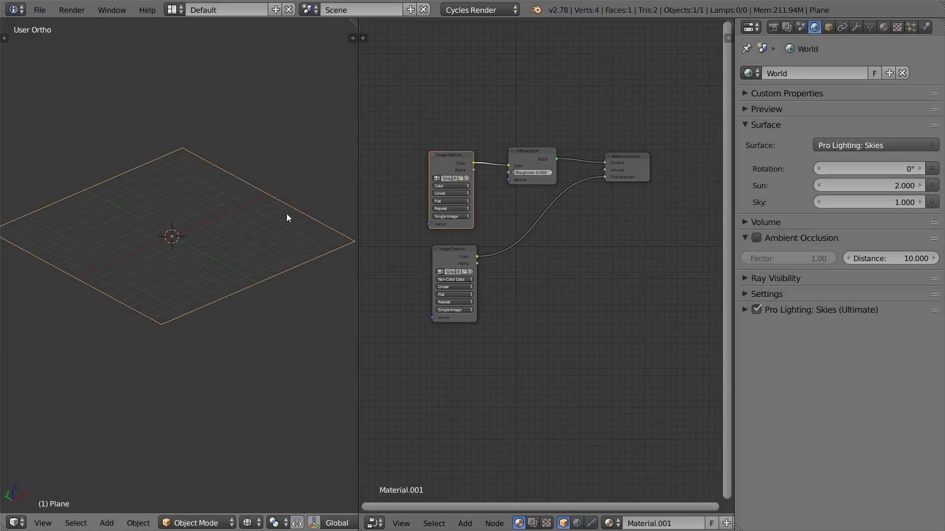
key("shift+z")
mouse_move(286, 216)
middle_mouse_down()
mouse_move(329, 176)
mouse_move(291, 198)
middle_mouse_up()
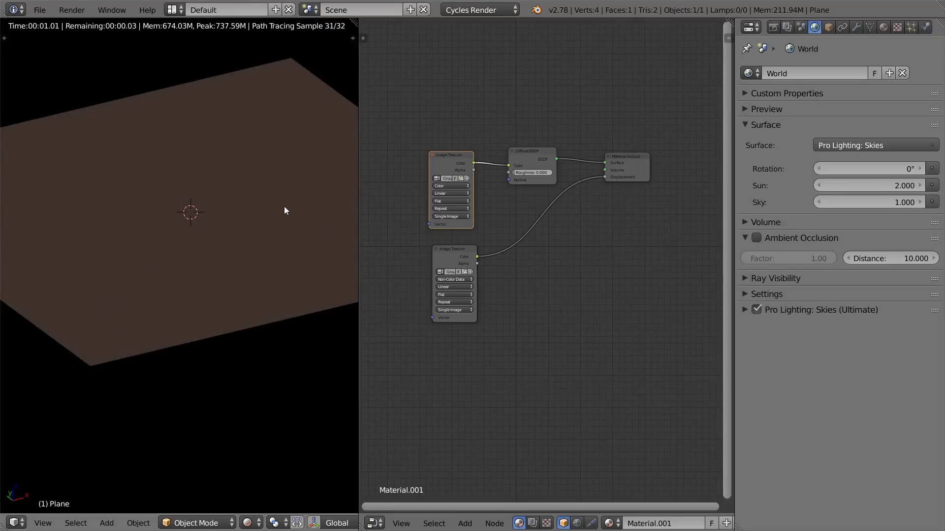
key("Tab")
key("u")
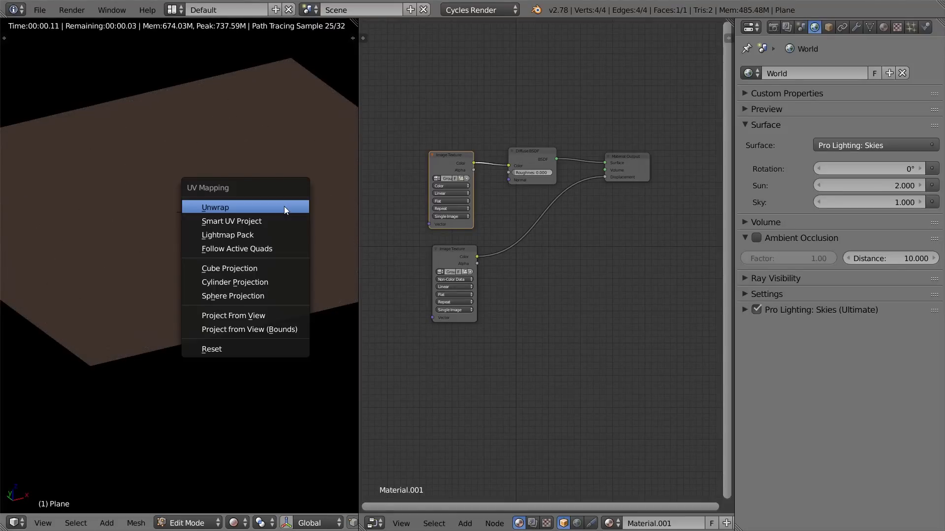
left_click(284, 206)
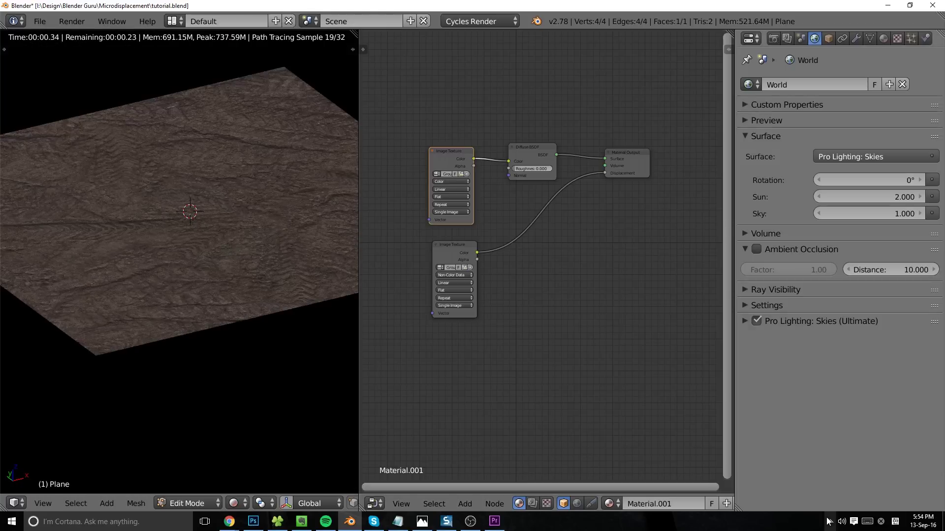
left_click(830, 521)
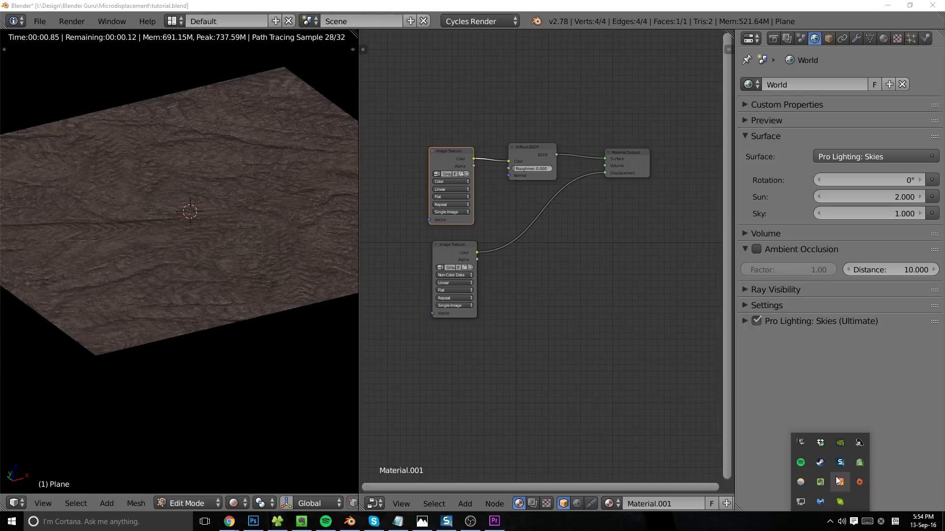
right_click(799, 486)
left_click(786, 477)
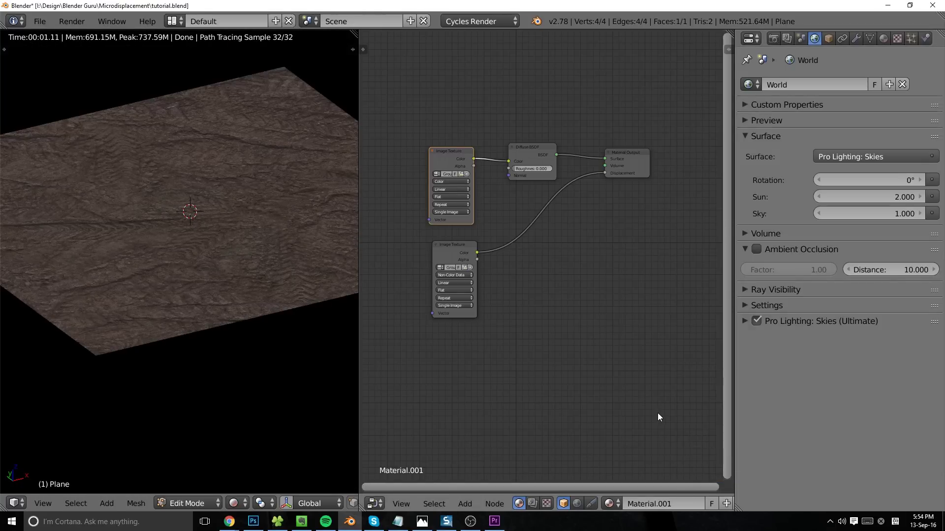
key("alt+F11")
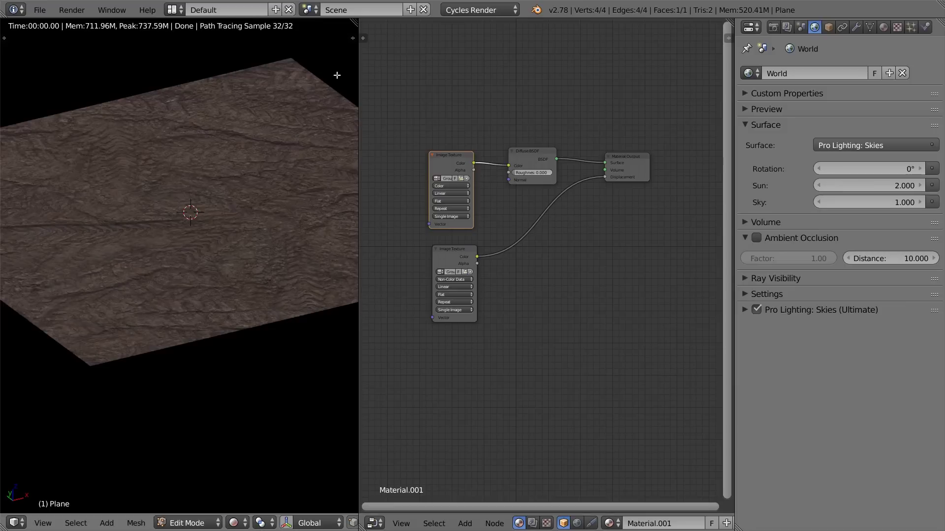
Step: Widen the 3D viewport and inspect the rendered ground texture up close from several angles
left_click_drag(358, 215, 455, 215)
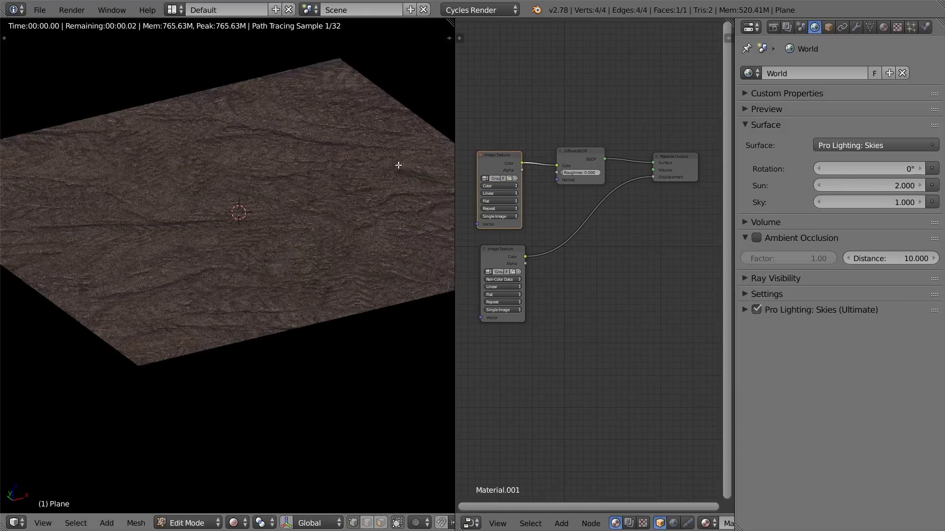
scroll(331, 215, "up", 1)
middle_click_drag(335, 237, 274, 264)
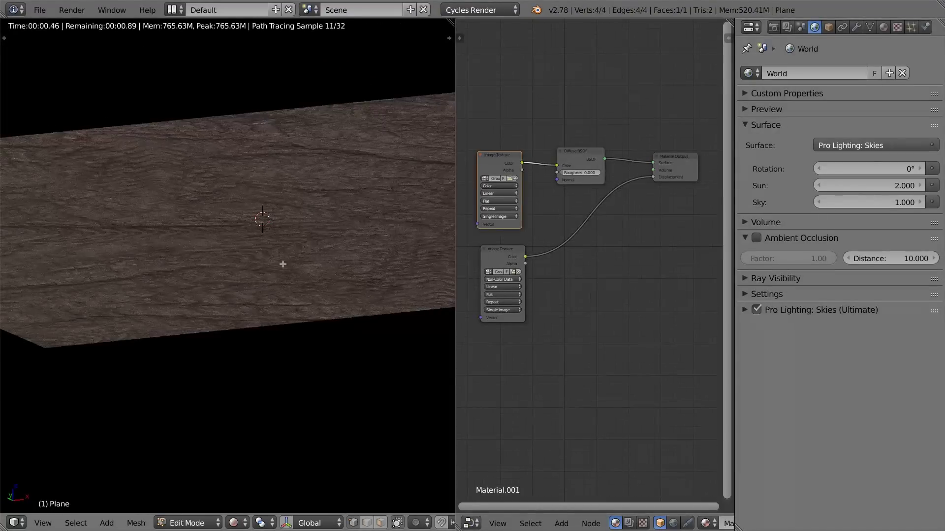
middle_click_drag(345, 306, 295, 219)
middle_click_drag(329, 255, 303, 260)
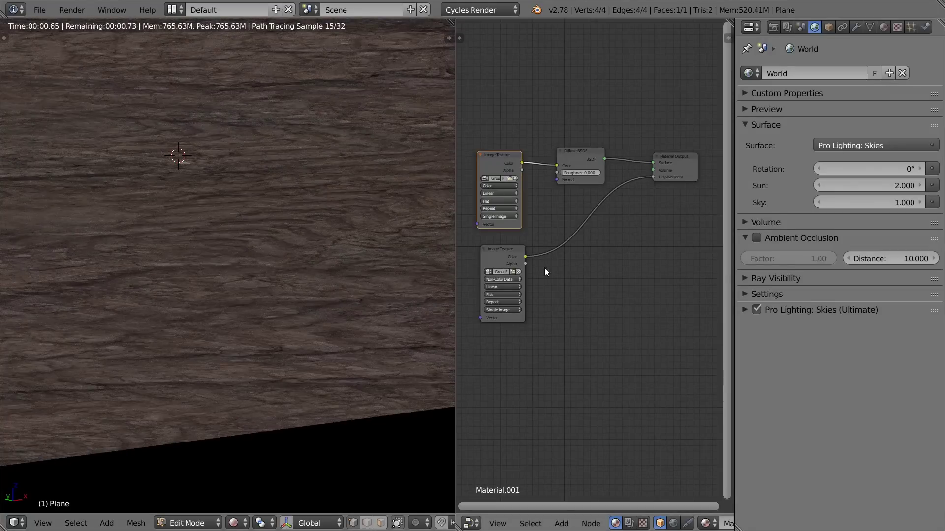
Step: Cut the displacement texture's link to the Material Output and reconnect it, comparing the rendered surface
right_click_drag(570, 228, 538, 279, "ctrl")
left_click_drag(525, 256, 655, 177)
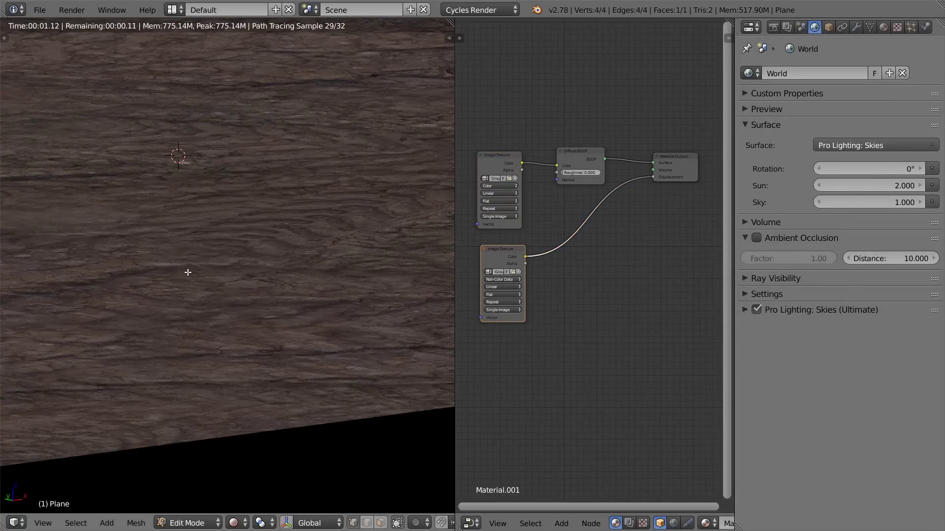
middle_click_drag(196, 270, 325, 300)
middle_click_drag(346, 237, 272, 238)
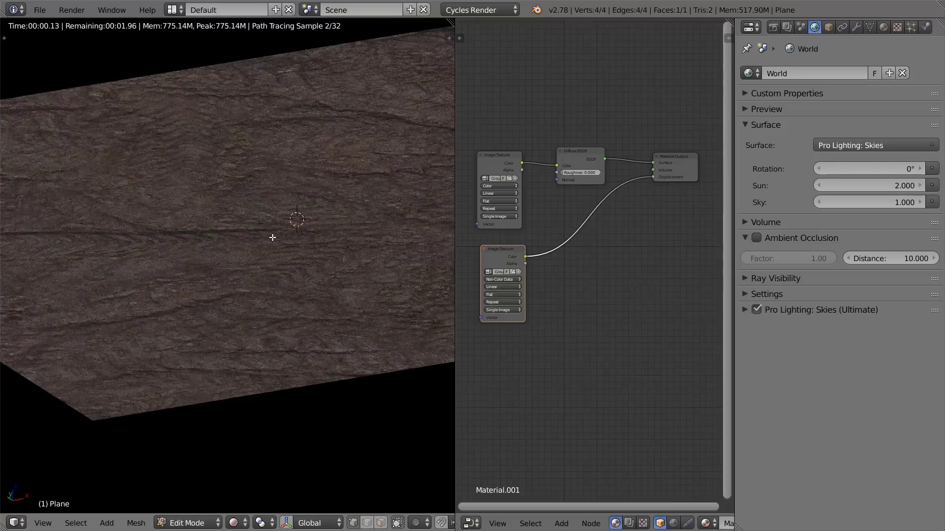
Step: Return the plane to Object Mode without rendered shading, and collapse the Displacement section of its material settings
key("shift+z")
key("Tab")
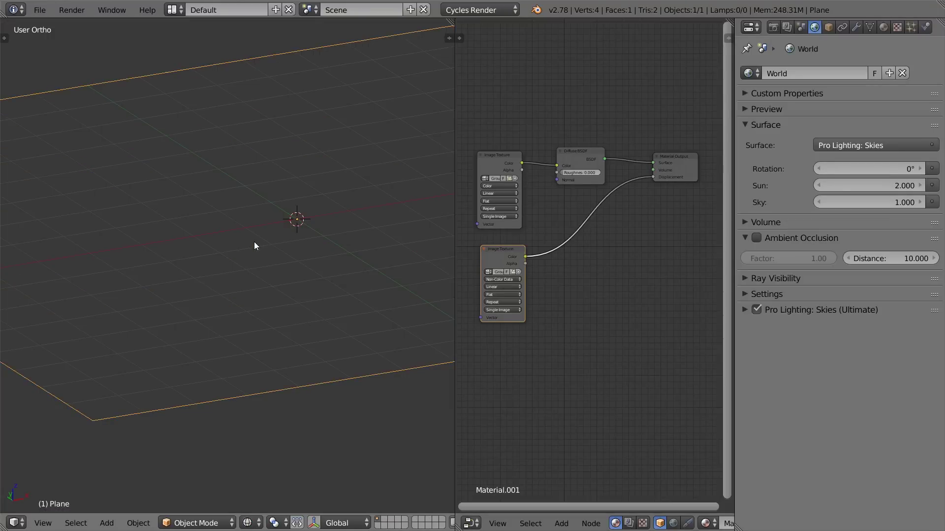
left_click(883, 28)
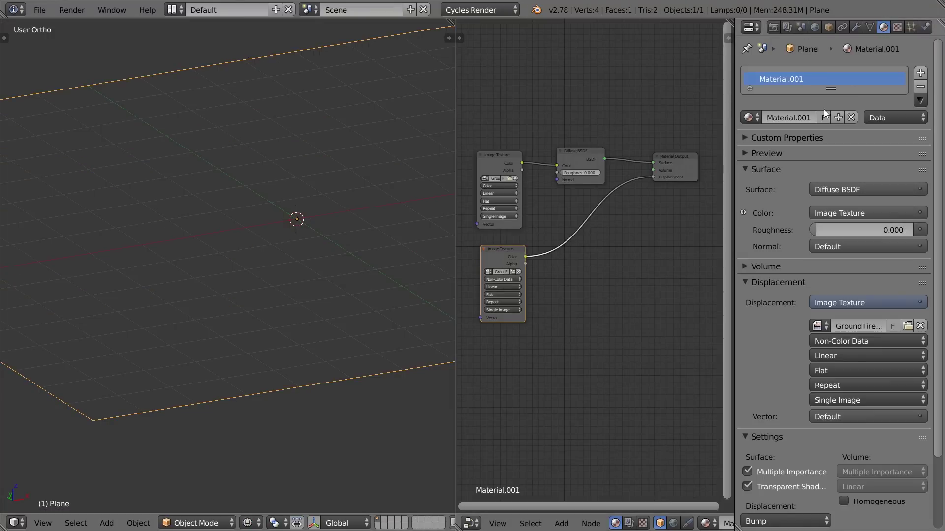
scroll(787, 292, "down", 5)
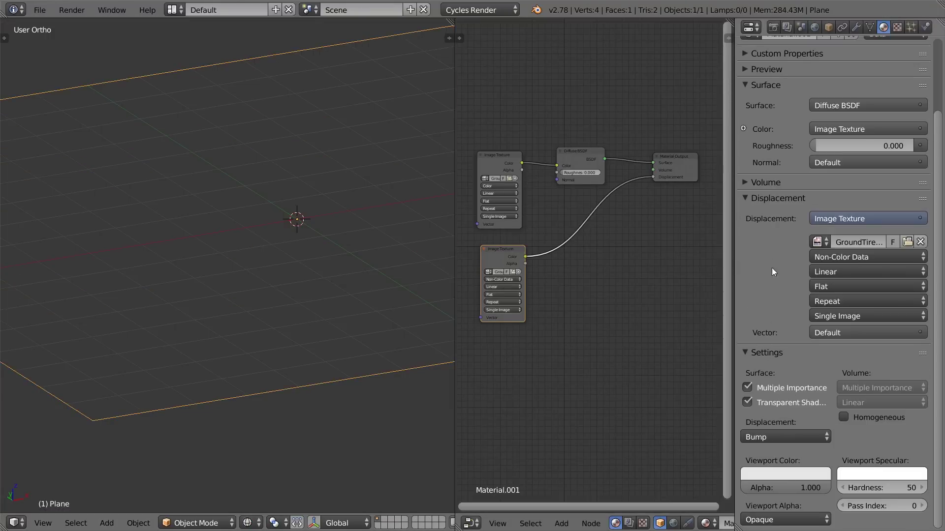
left_click(752, 197)
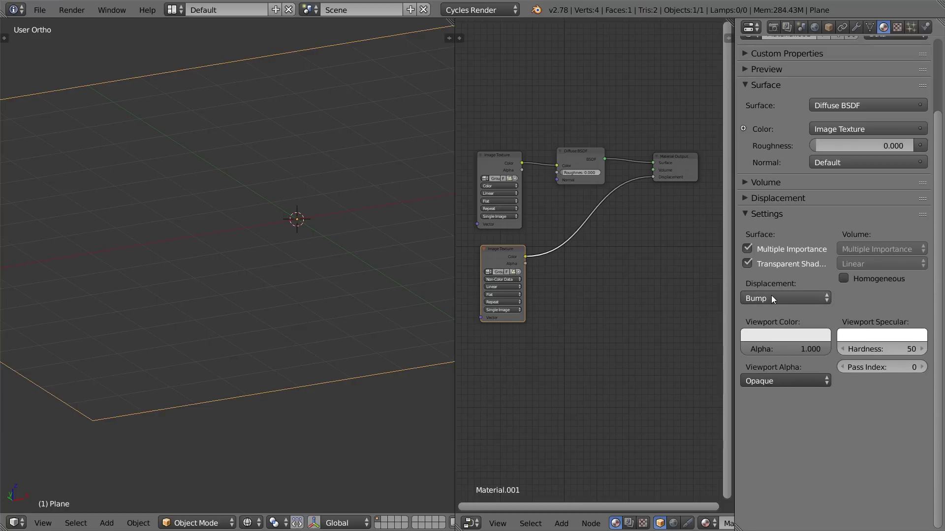
Step: Nudge the displacement texture and Diffuse BSDF nodes slightly, and set the material's displacement method to True
left_click(771, 299)
left_click_drag(493, 249, 490, 246)
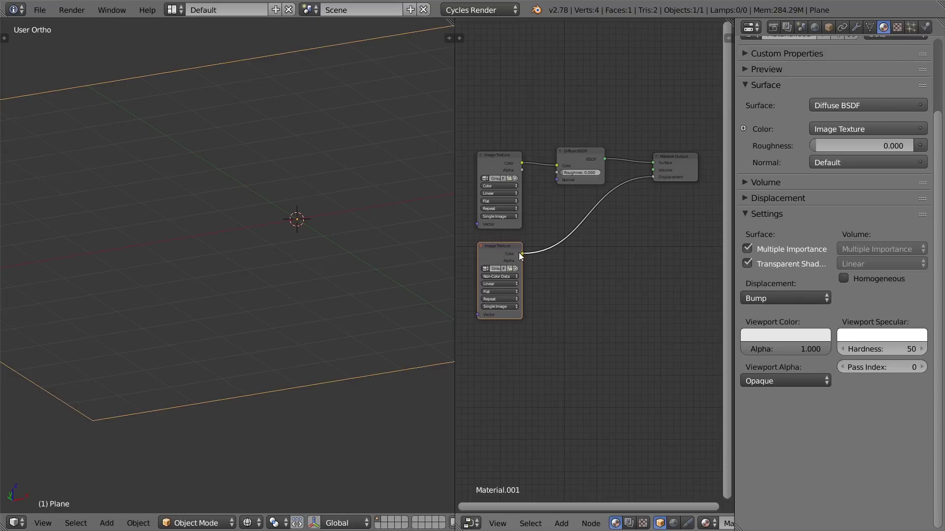
left_click_drag(581, 154, 583, 152)
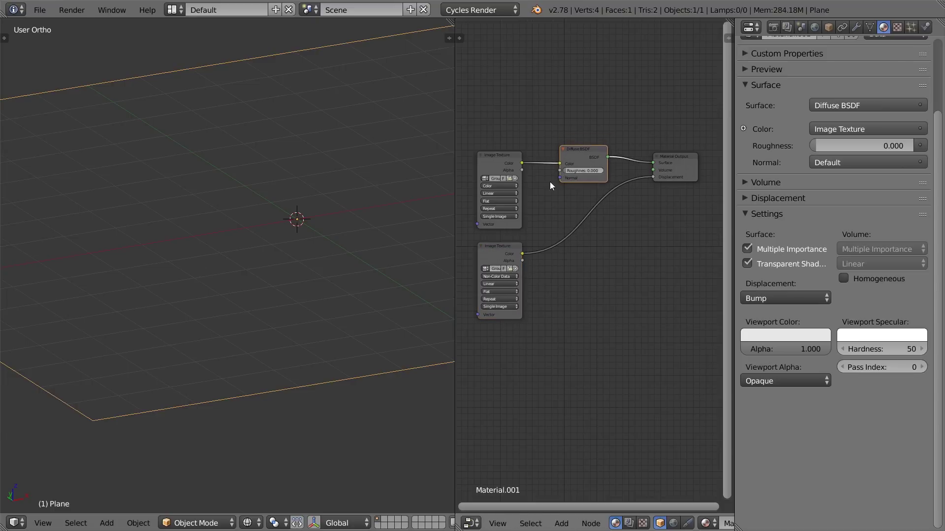
left_click(762, 297)
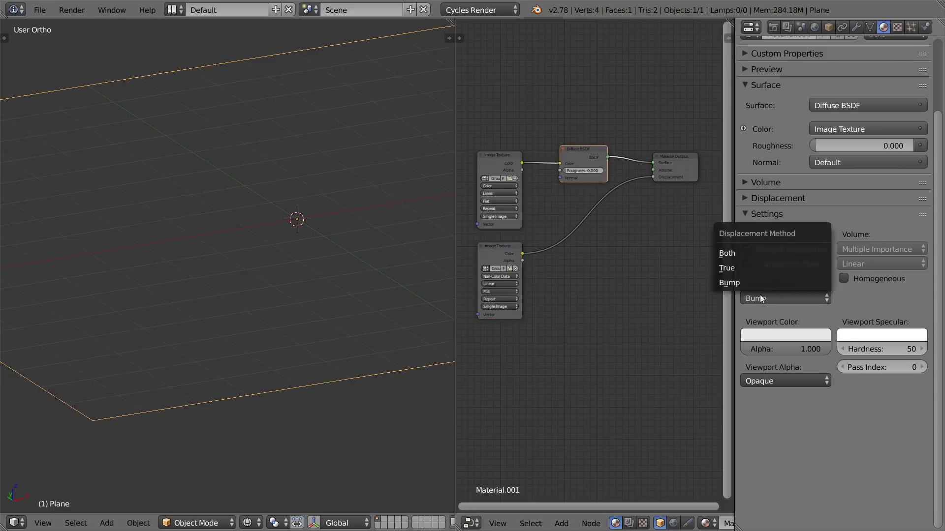
left_click(740, 271)
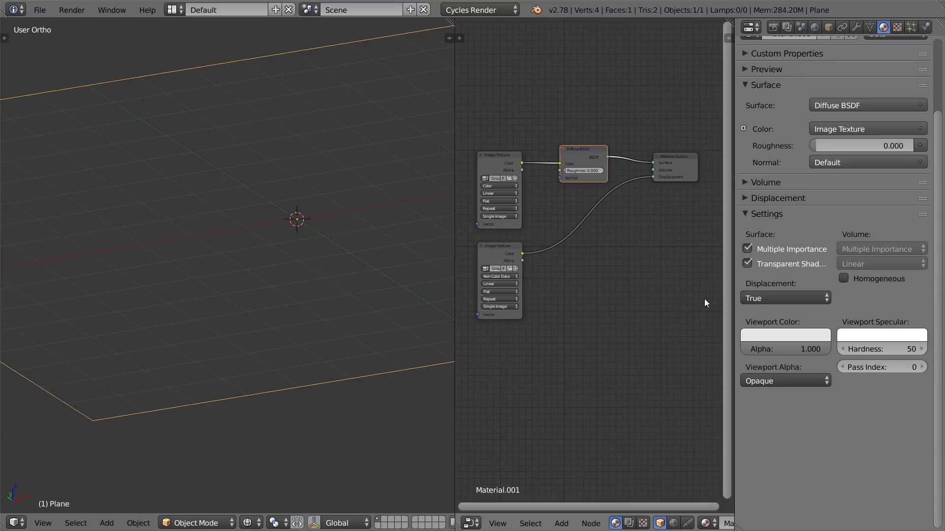
Step: Preview the plane with true displacement in rendered shading, and switch the viewport back to wireframe
scroll(279, 190, "down", 2)
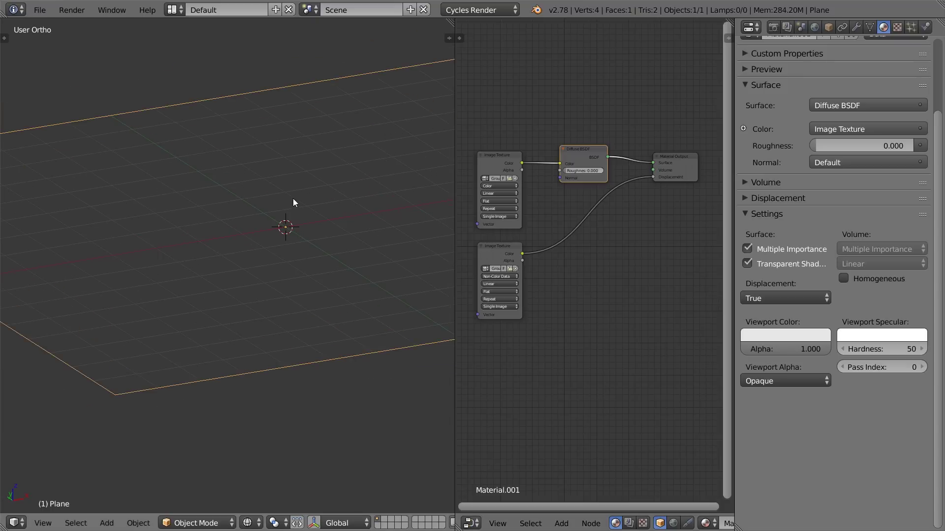
key("shift+z")
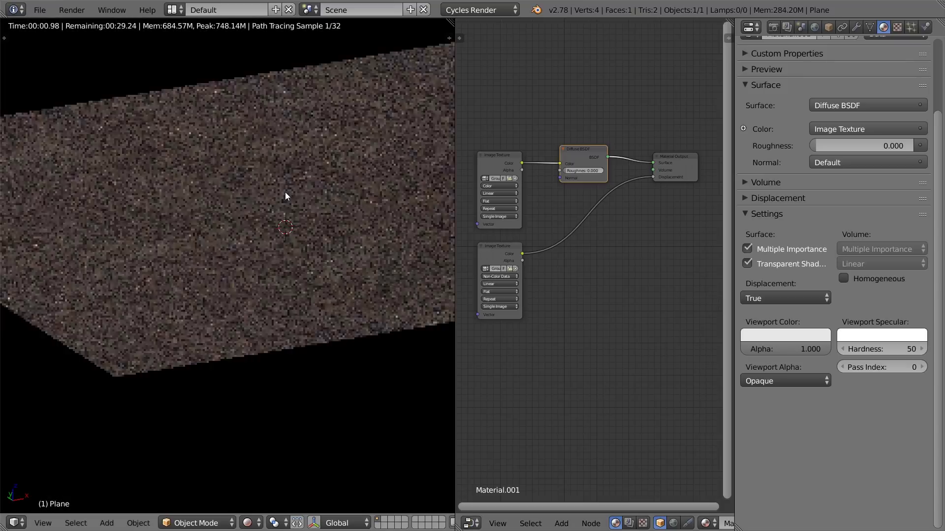
scroll(298, 211, "down", 3)
mouse_move(251, 217)
middle_mouse_down()
mouse_move(290, 213)
mouse_move(241, 196)
mouse_move(259, 217)
middle_mouse_up()
key("z")
key("KP_5")
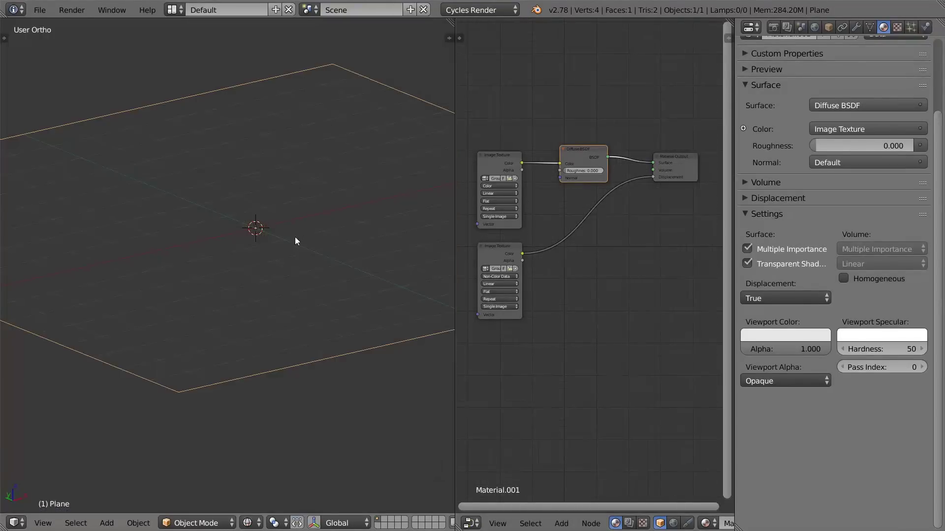
Step: Move the displacement Image Texture node slightly closer to the diffuse texture node and widen the 3D viewport
scroll(298, 246, "down", 2)
left_click_drag(501, 250, 497, 242)
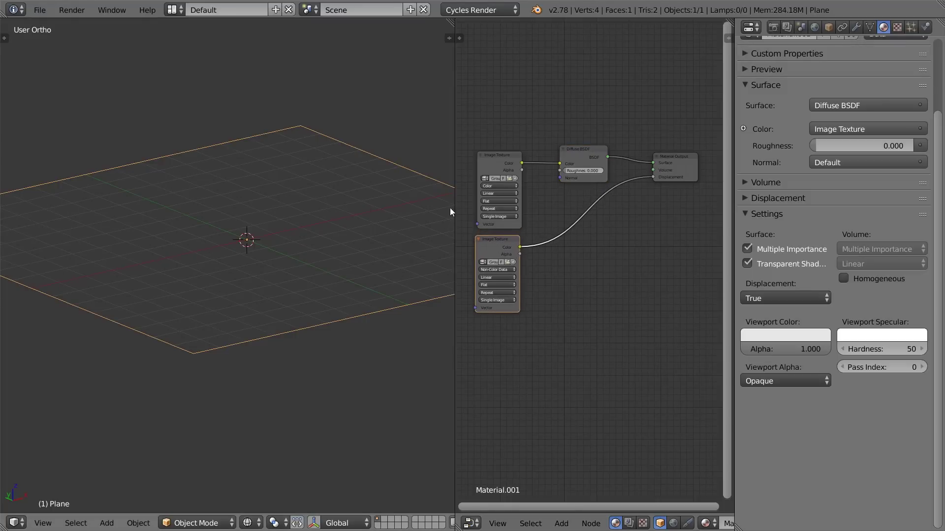
left_click_drag(455, 196, 543, 207)
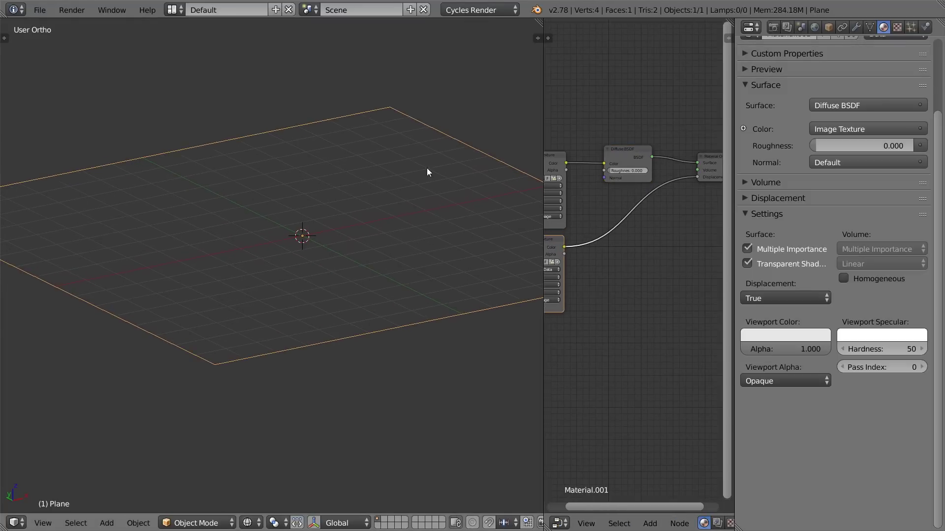
Step: Examine the plane's four corner vertices in Edit Mode, selecting them singly and together, and return to Object Mode
key("Tab")
key("a")
scroll(327, 156, "down", 3)
right_click(54, 232)
right_click(206, 308)
right_click(523, 264)
right_click(360, 170)
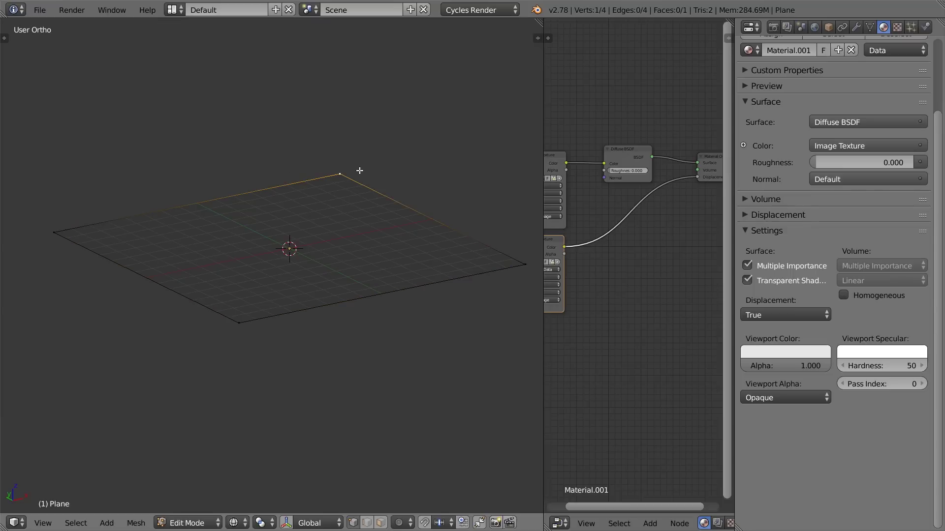
right_click(57, 231, "shift")
right_click(240, 323, "shift")
right_click(505, 263, "shift")
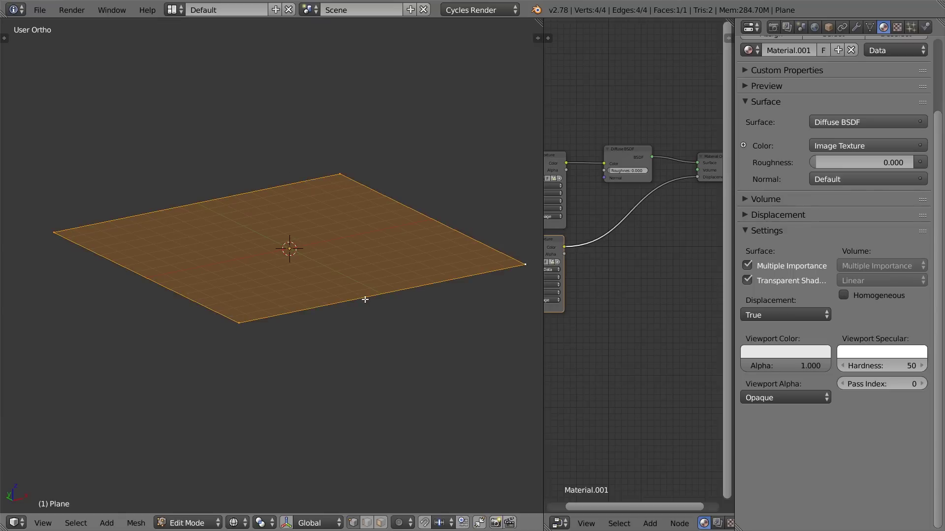
key("Tab")
scroll(346, 283, "up", 2)
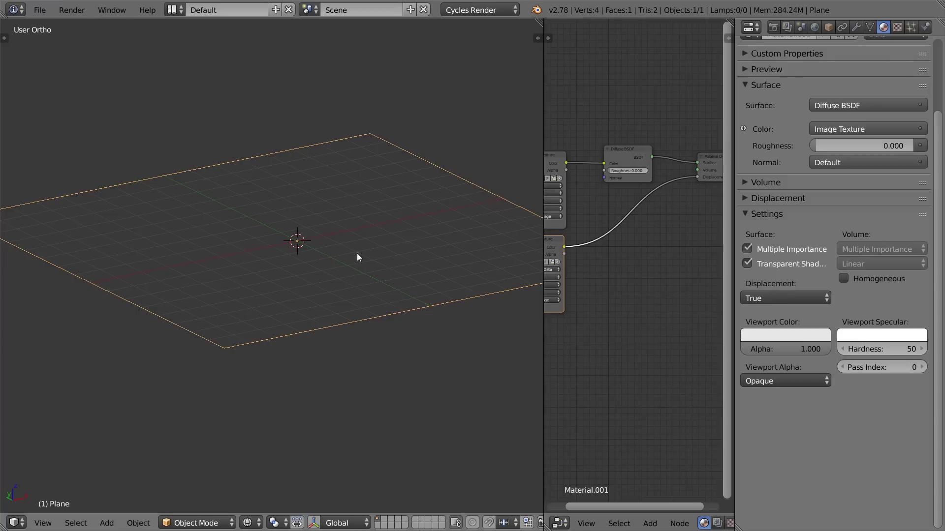
Step: Subdivide the whole plane in Edit Mode with 10 cuts and return to Object Mode
key("Tab")
key("w")
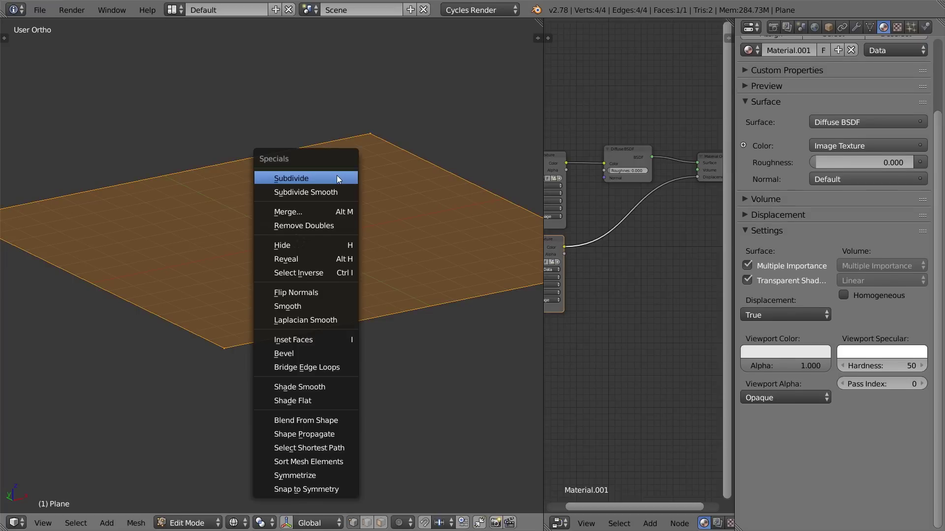
left_click(337, 176)
key("t")
double_click(60, 408)
type("10")
key("Return")
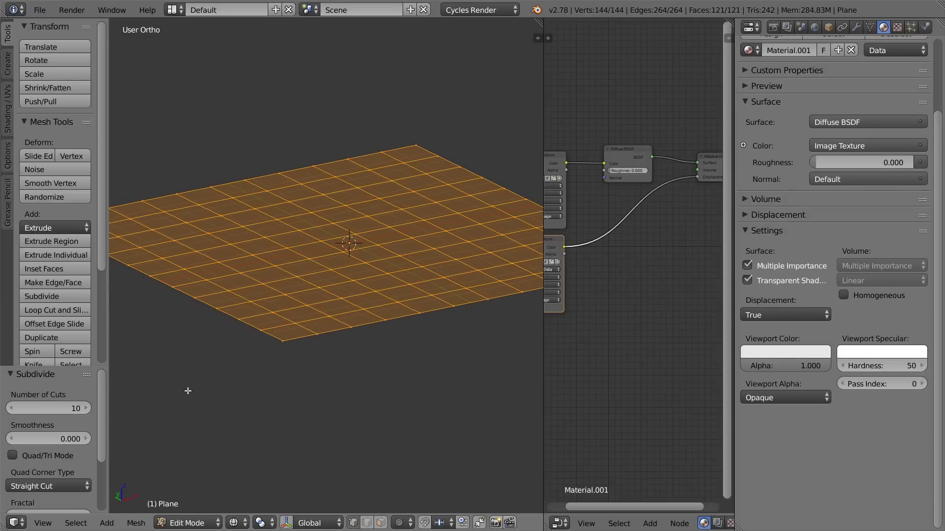
key("t")
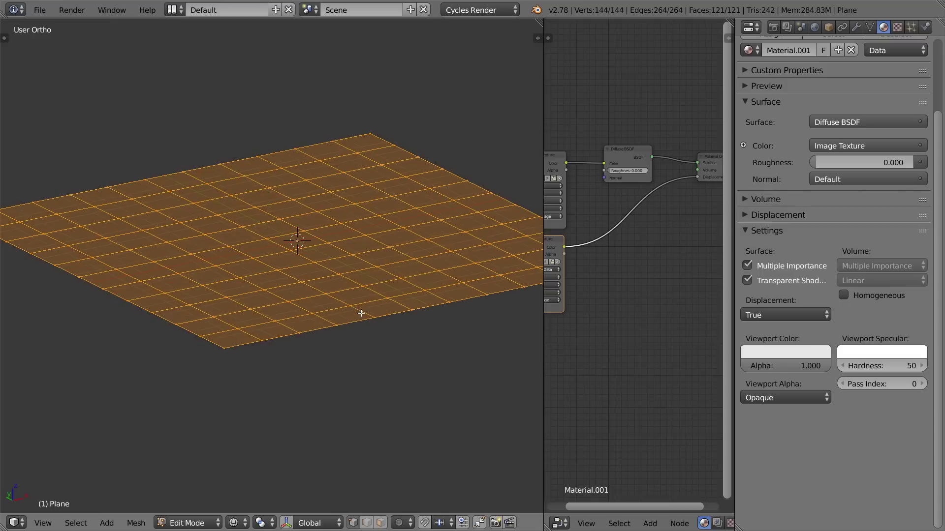
key("Tab")
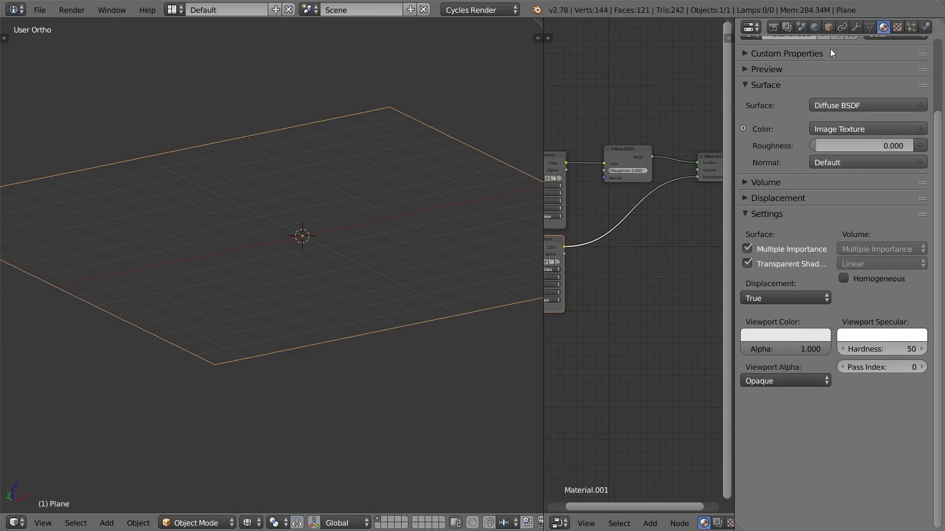
Step: Add a Subdivision Surface modifier to the plane, show it in solid shading and set the view levels to 2
left_click(856, 27)
left_click(792, 74)
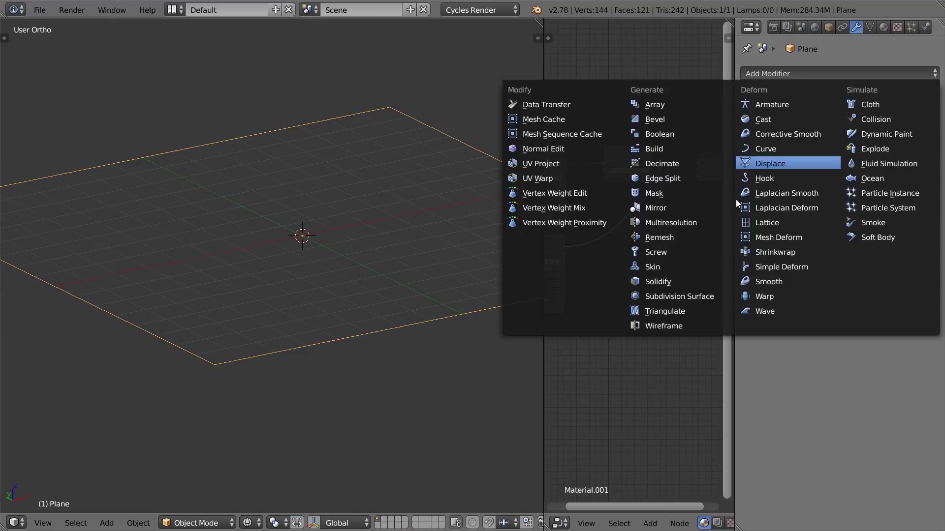
left_click(686, 297)
key("z")
middle_click_drag(417, 280, 571, 259)
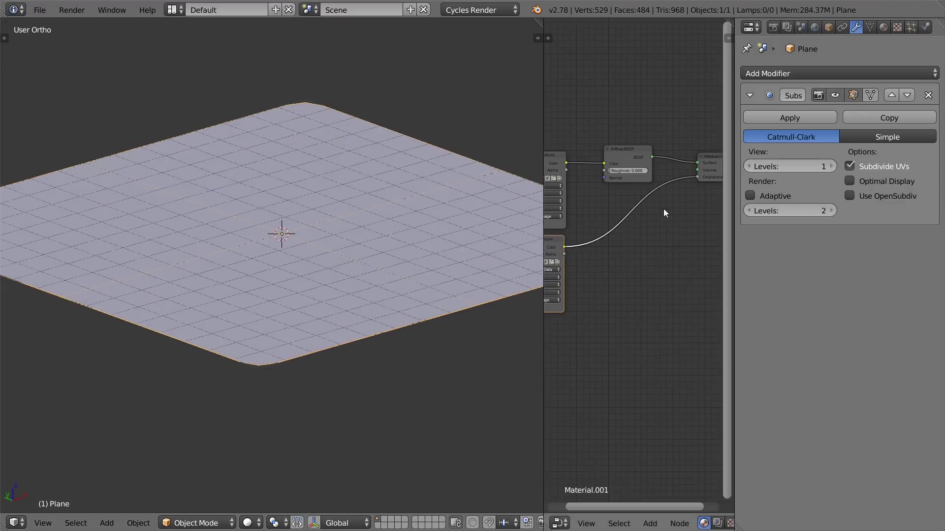
middle_click_drag(598, 212, 617, 210)
left_click(831, 166)
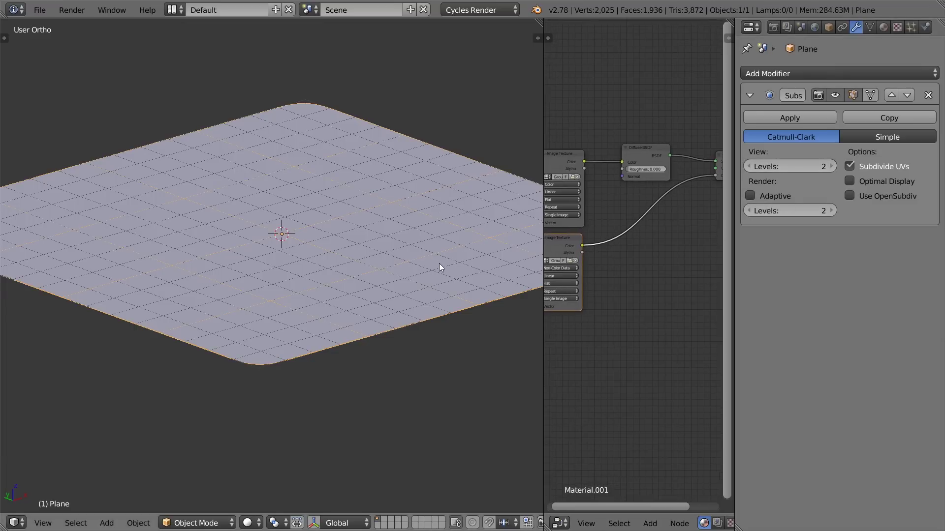
Step: Show the displaced plane in rendered shading, narrow the 3D viewport and inspect the terrain from different angles
key("shift+z")
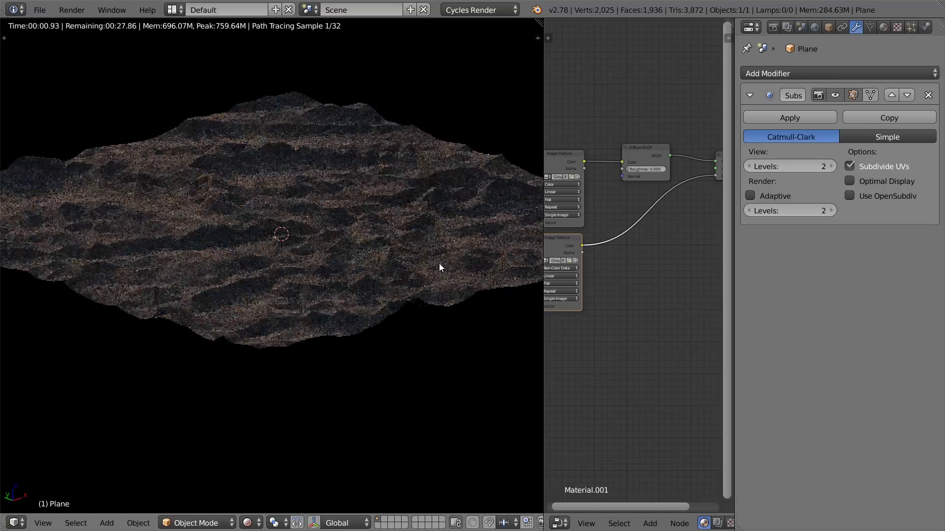
middle_click_drag(439, 264, 458, 236)
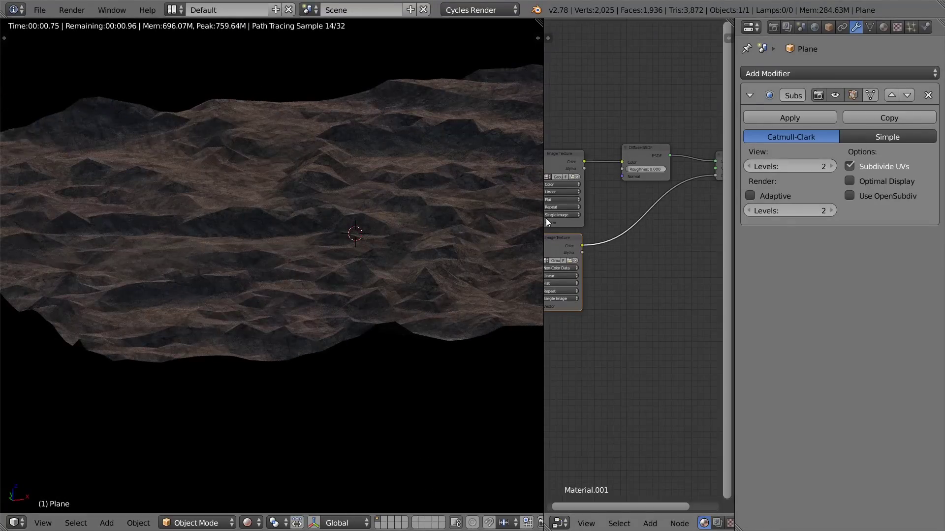
left_click_drag(543, 218, 498, 218)
middle_click_drag(291, 222, 289, 317)
mouse_move(304, 281)
middle_mouse_down()
mouse_move(338, 238)
mouse_move(302, 280)
middle_mouse_up()
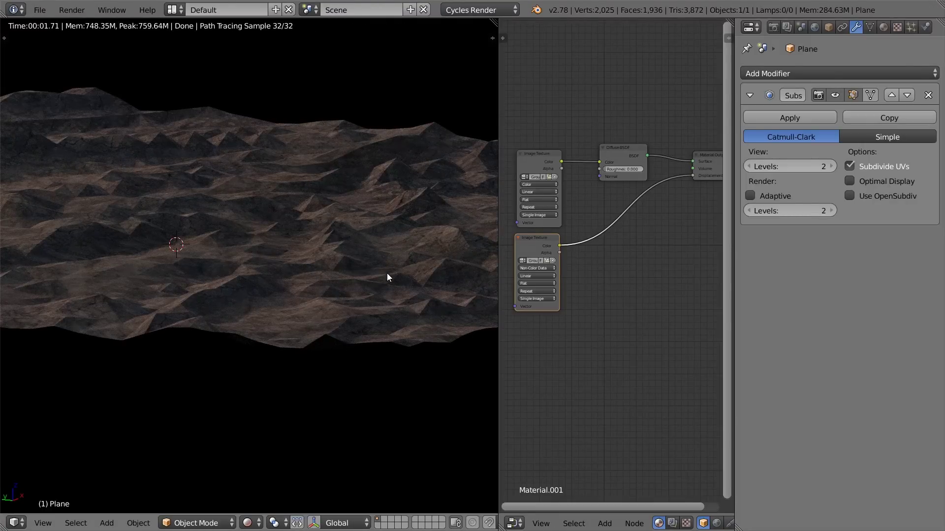
Step: Try the Subdivision Surface modifier's view levels up to 5 in the render preview, and set them back to 2
left_click(831, 167)
left_click(832, 166)
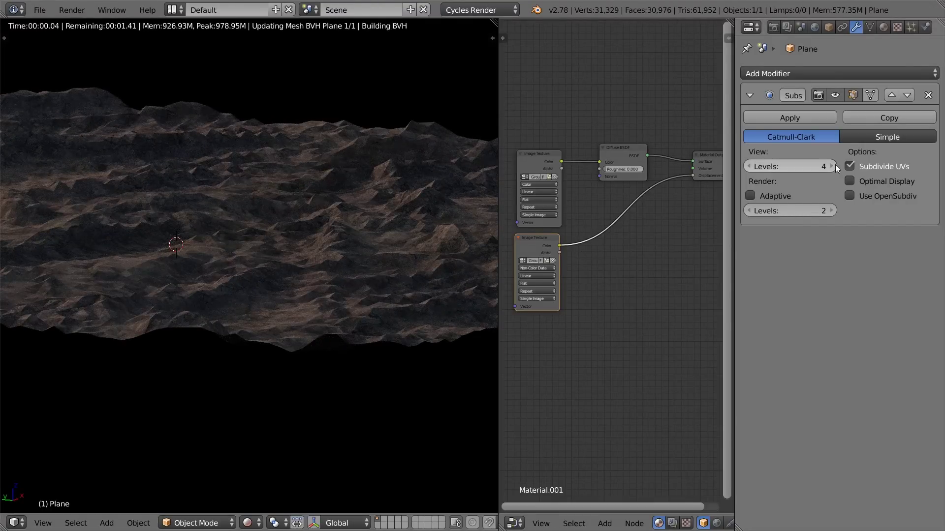
left_click(832, 166)
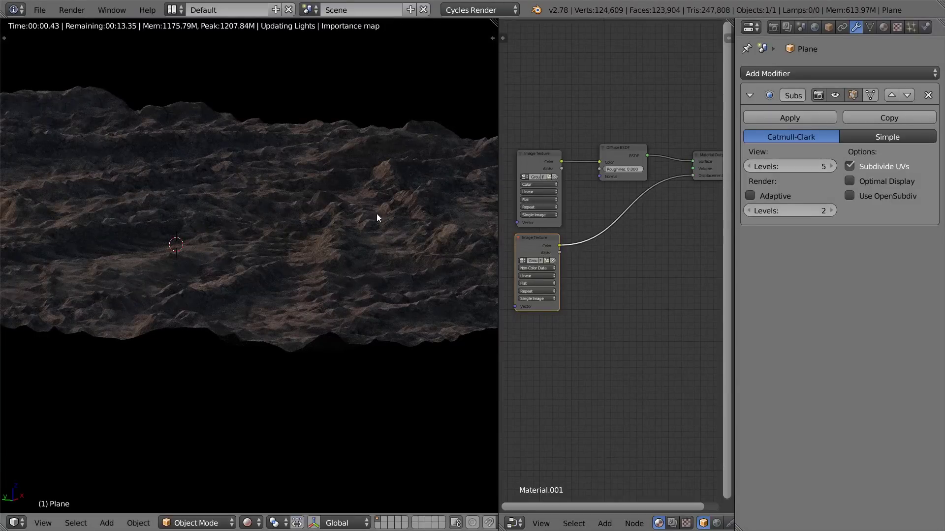
left_click(751, 167)
left_click(751, 167)
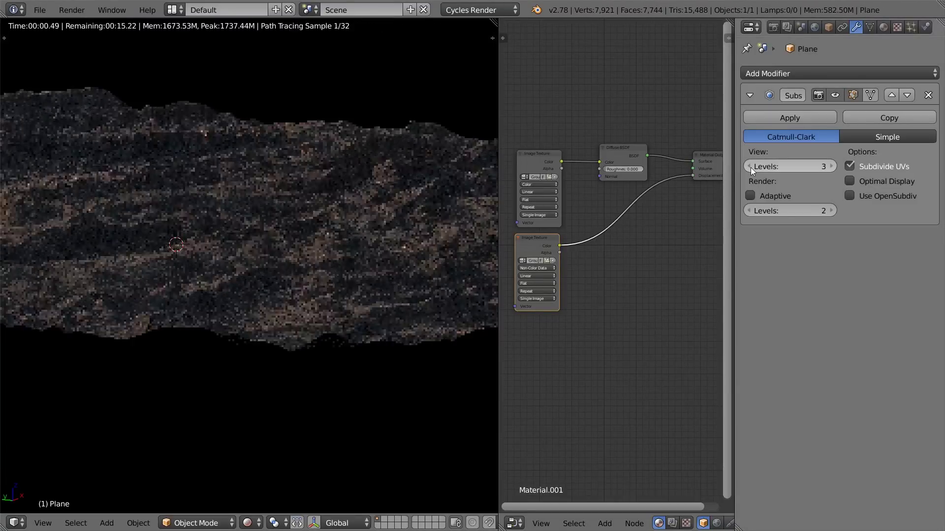
left_click(751, 168)
Step: Return the viewport from rendered to solid shading with a closer view of the subdivided plane
middle_click_drag(352, 245, 308, 253)
key("shift+z")
scroll(311, 253, "up", 1)
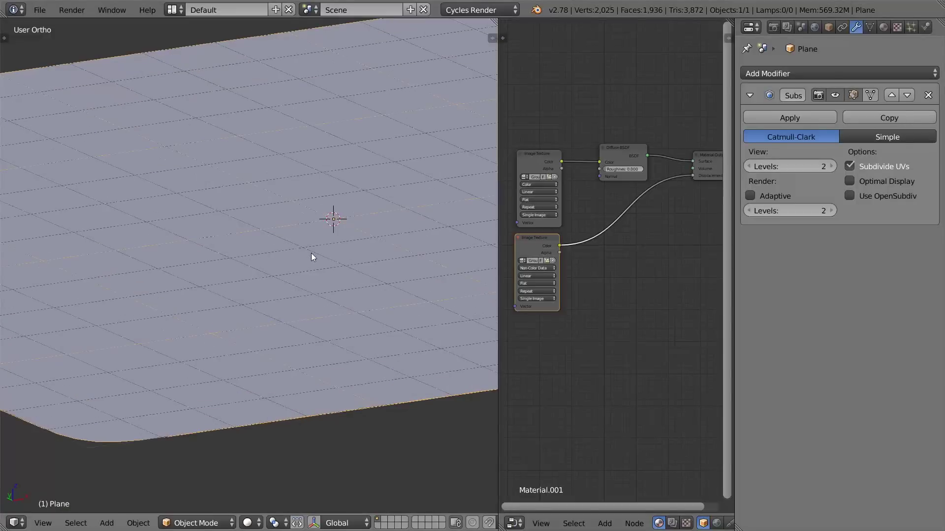
Step: Switch the view to perspective, enable adaptive subdivision on the Subdivision Surface modifier and set its view levels to 0
key("KP_5")
scroll(397, 227, "up", 4)
scroll(347, 191, "up", 1)
left_click(756, 196)
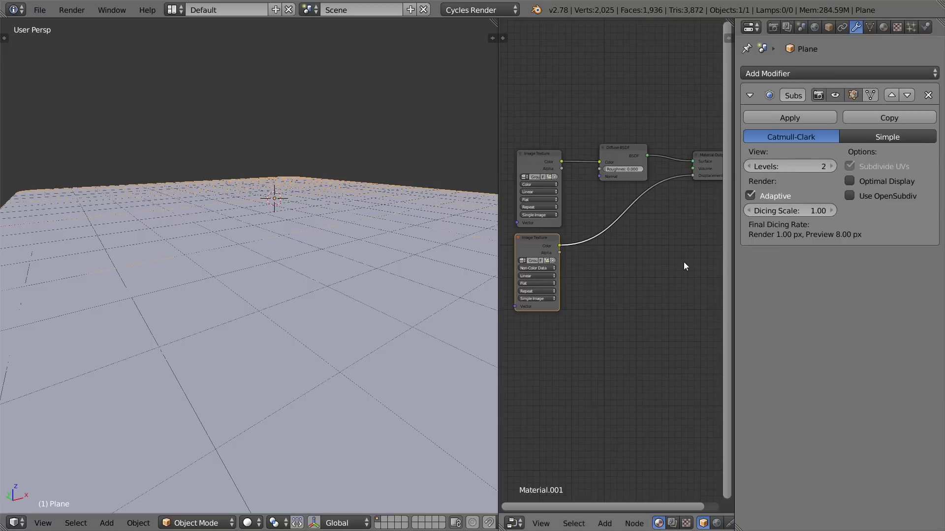
left_click_drag(799, 169, 782, 168)
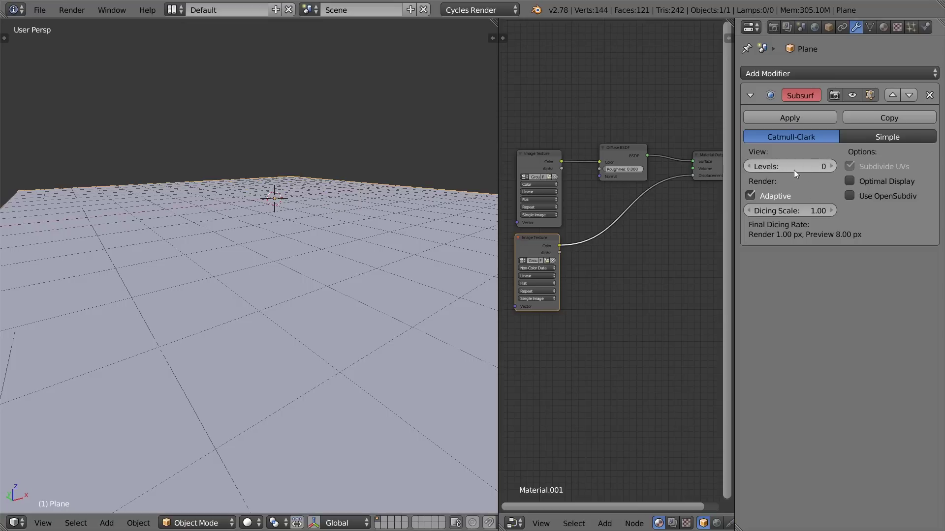
Step: Try view levels of 2 on the adaptive Subdivision Surface modifier and set them back to 0
scroll(216, 190, "down", 5)
scroll(229, 217, "up", 3)
scroll(814, 165, "up", 2, "ctrl")
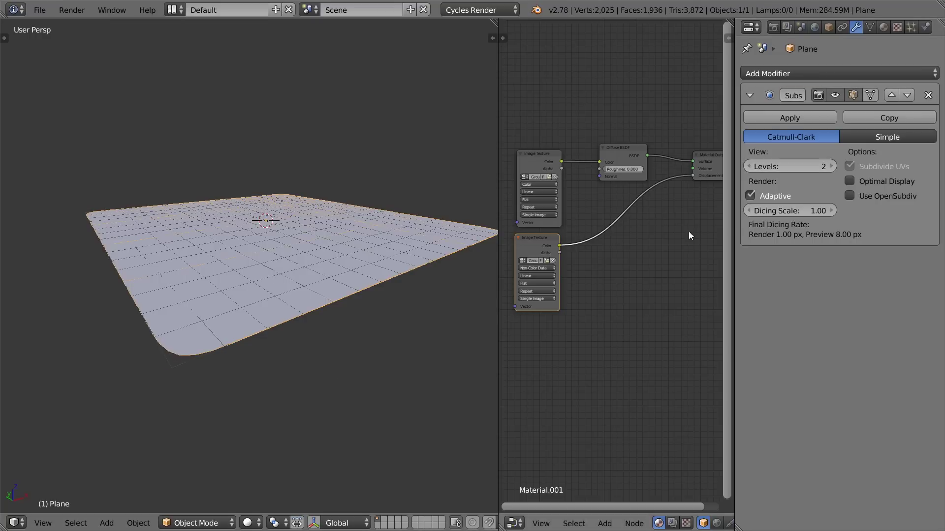
scroll(758, 166, "down", 2, "ctrl")
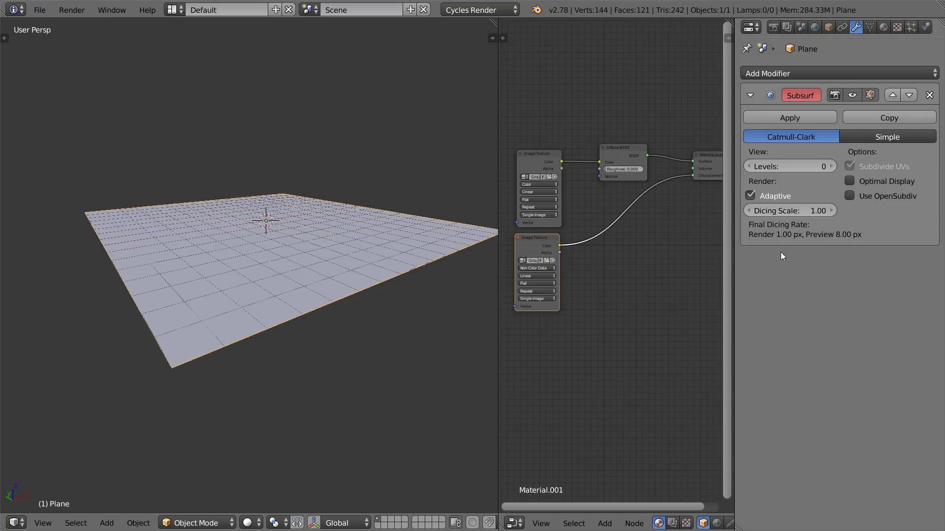
scroll(305, 318, "up", 3)
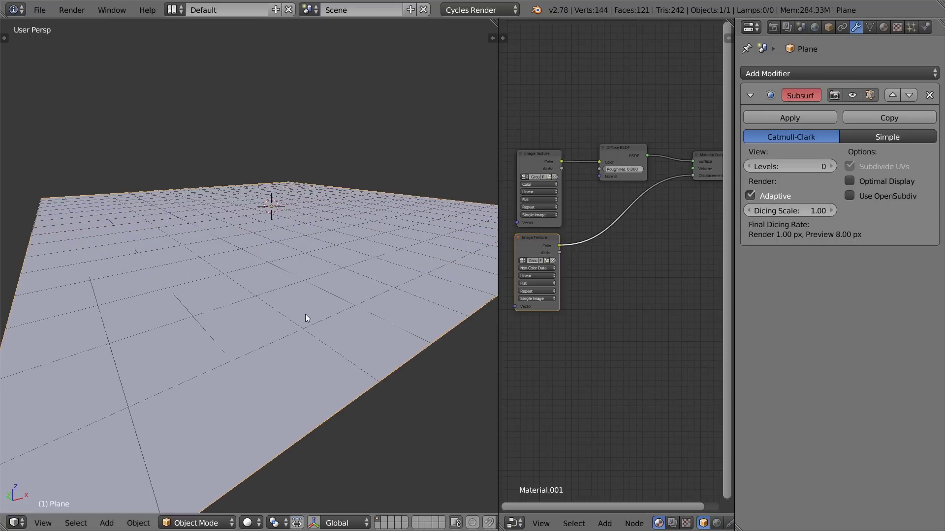
scroll(305, 318, "up", 2)
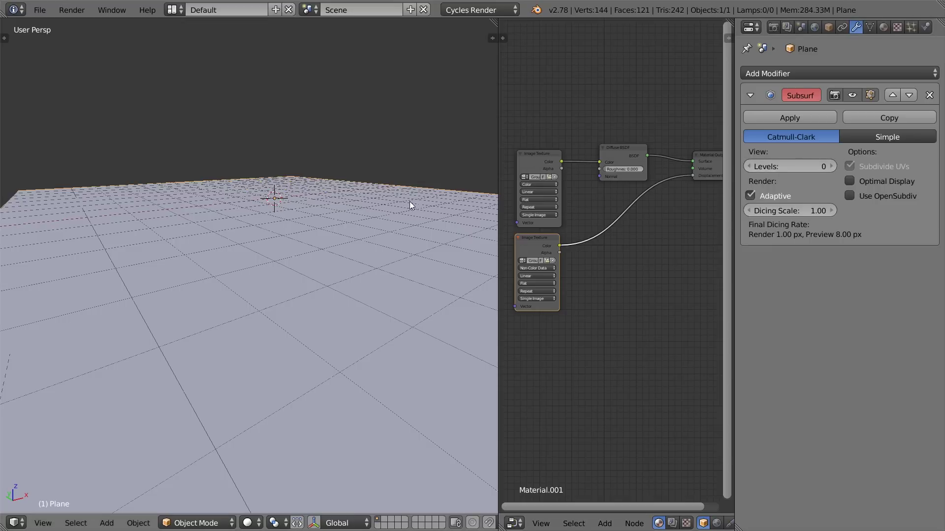
Step: Show the plane in rendered shading and examine the adaptive displacement detail up close, from overhead and at a distance
key("shift+z")
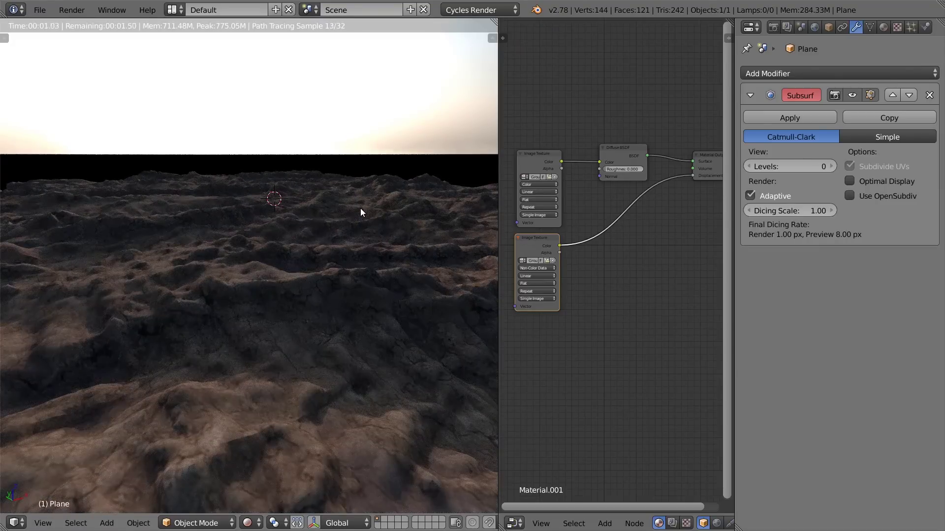
left_click(78, 422)
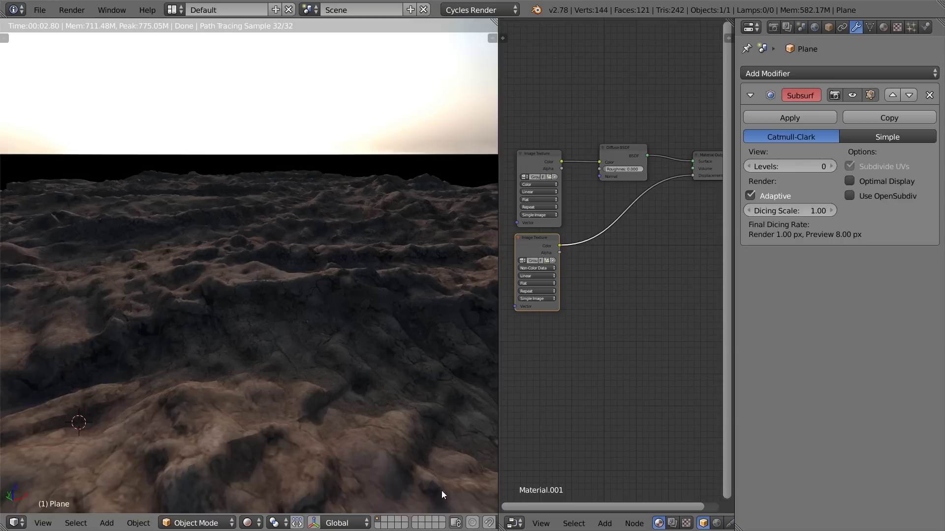
middle_click_drag(268, 333, 280, 69)
middle_click_drag(265, 491, 289, 295)
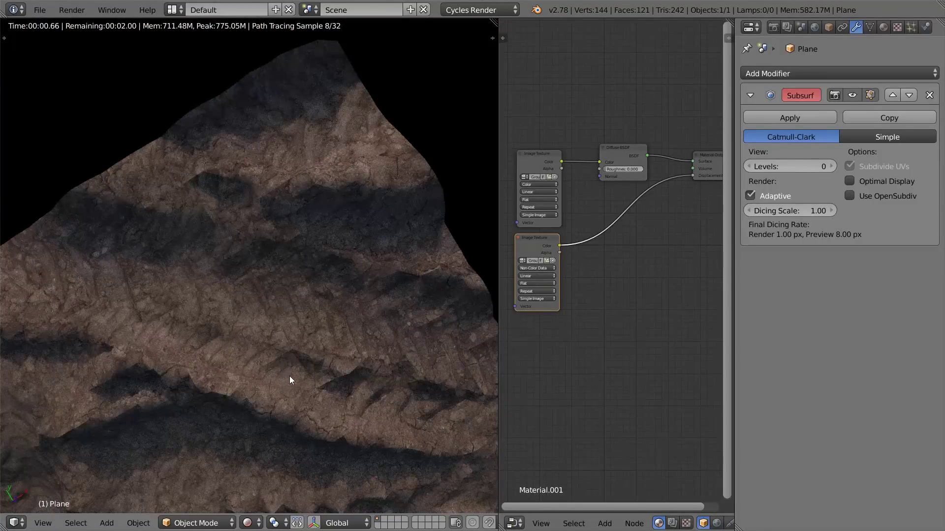
scroll(290, 378, "up", 2)
middle_click_drag(350, 257, 365, 143)
scroll(324, 280, "up", 2)
middle_click_drag(324, 280, 329, 240)
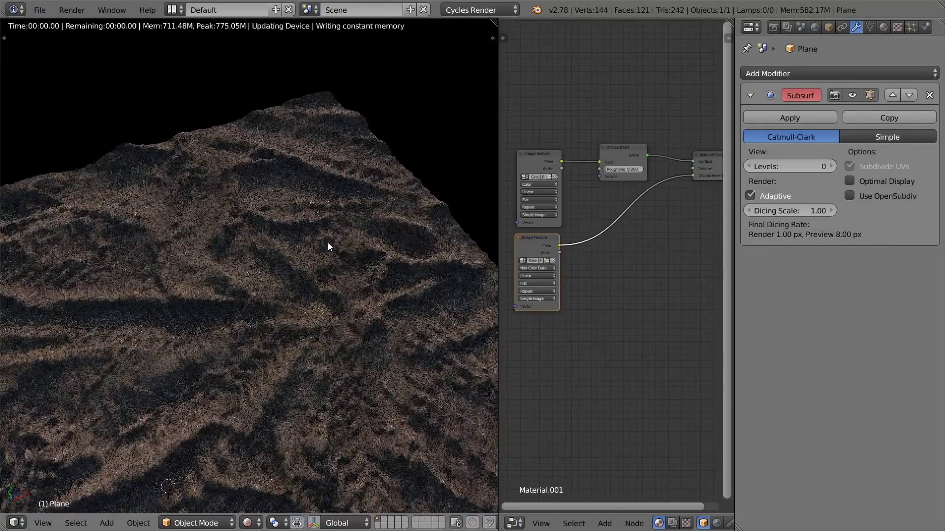
scroll(325, 260, "down", 3)
middle_click_drag(321, 282, 273, 395)
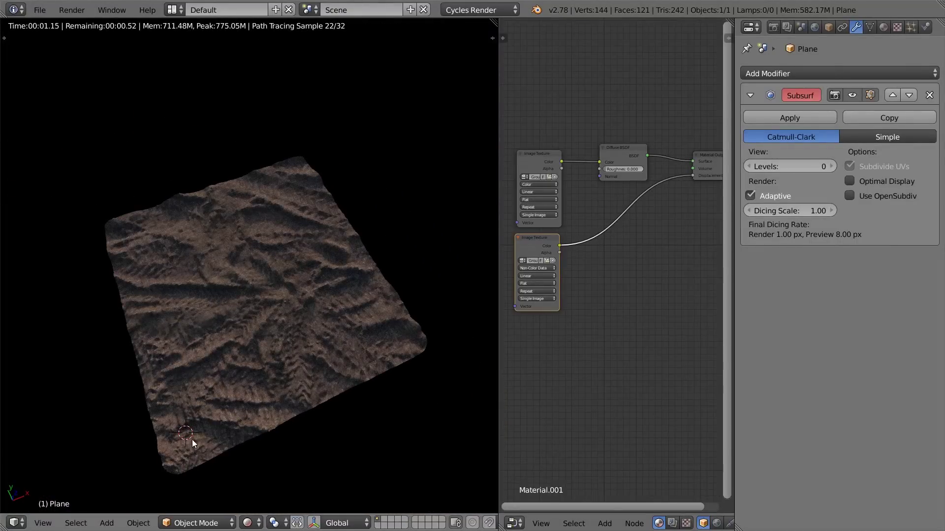
left_click(188, 448)
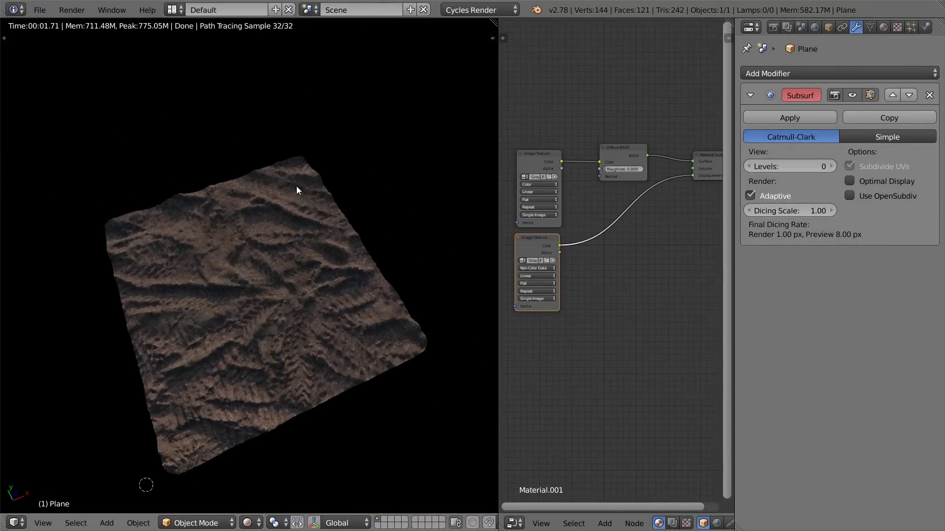
Step: Reload the rendered preview by way of solid shading, so the plane is diced again from a slightly closer angle
key("shift+z")
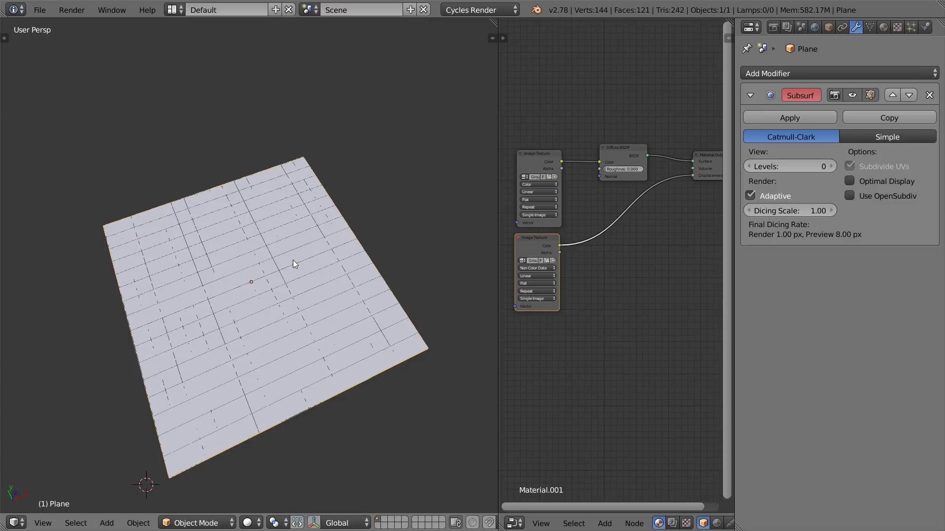
middle_click_drag(293, 259, 303, 232)
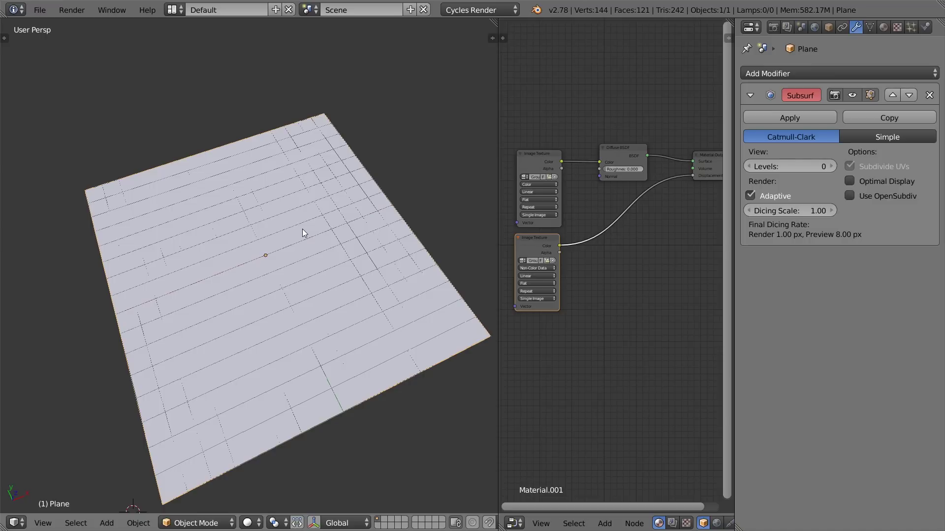
key("shift+z")
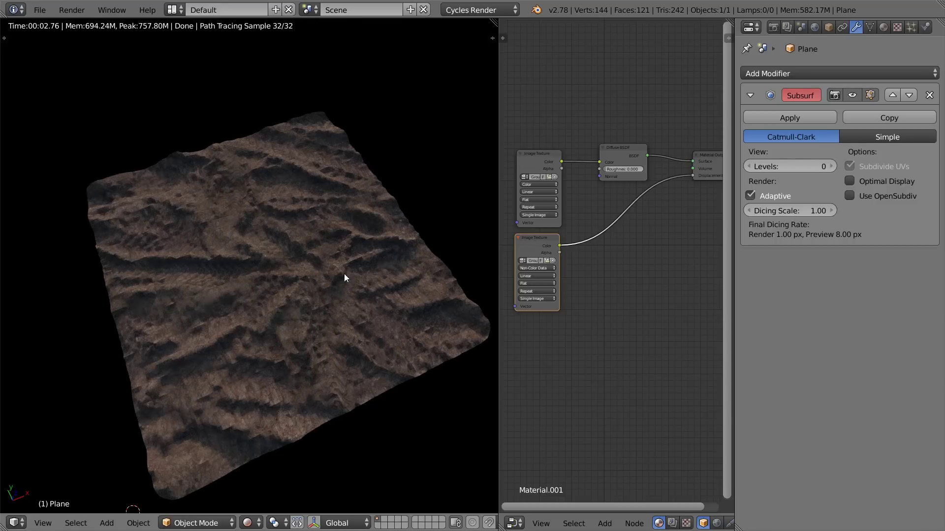
Step: Reload the rendered preview with the plane far away, and examine the displacement detail from that dicing up close
middle_click_drag(314, 252, 330, 279)
scroll(332, 290, "down", 12)
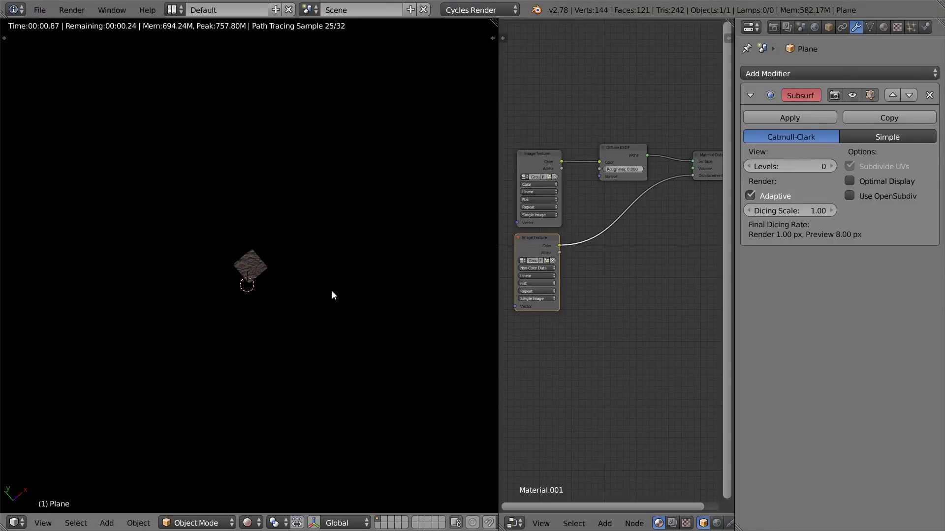
key("shift+z")
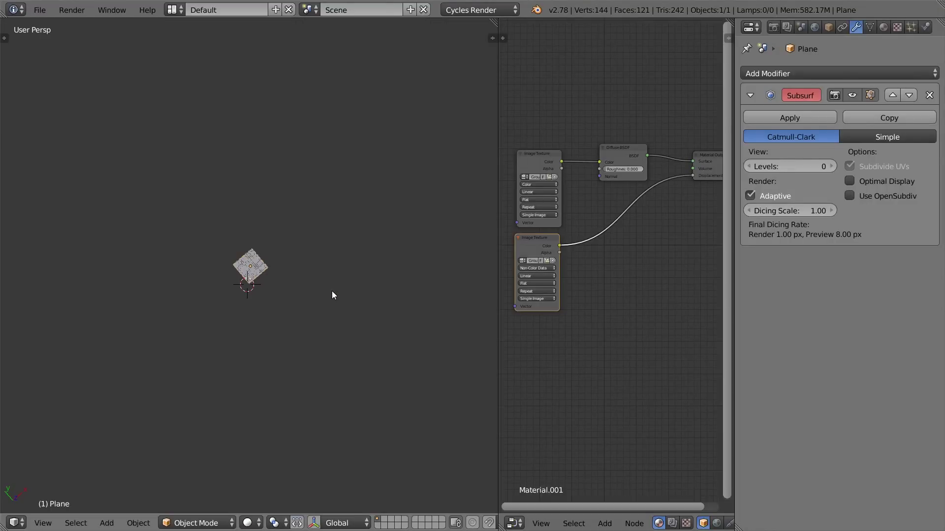
key("shift+z")
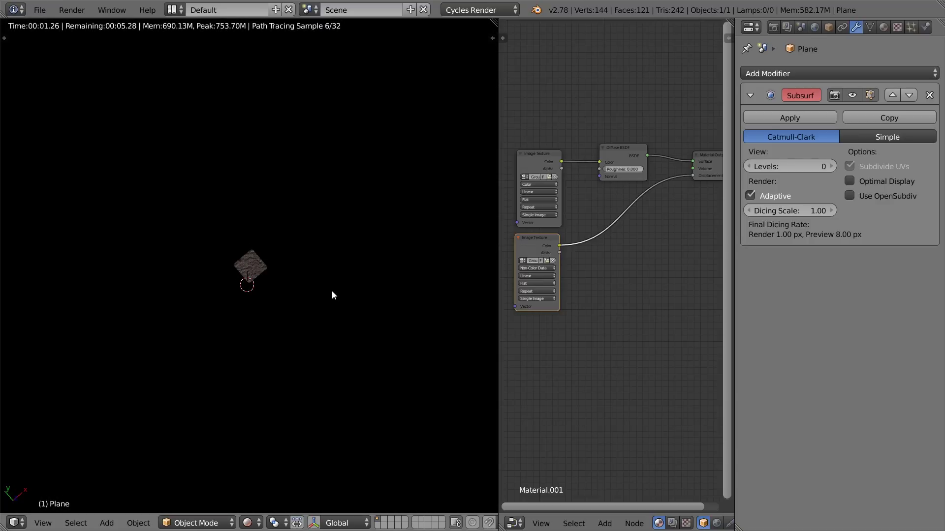
left_click(200, 326)
left_click(112, 361)
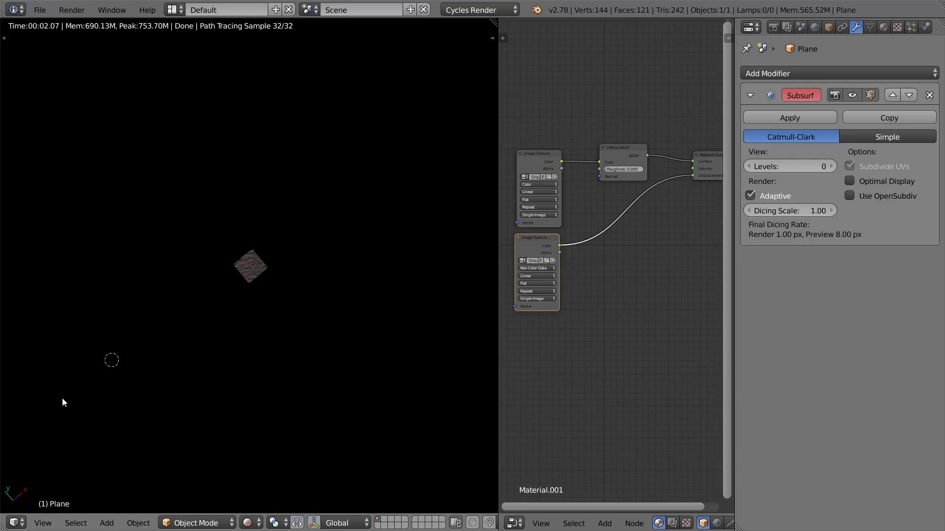
scroll(90, 374, "up", 10)
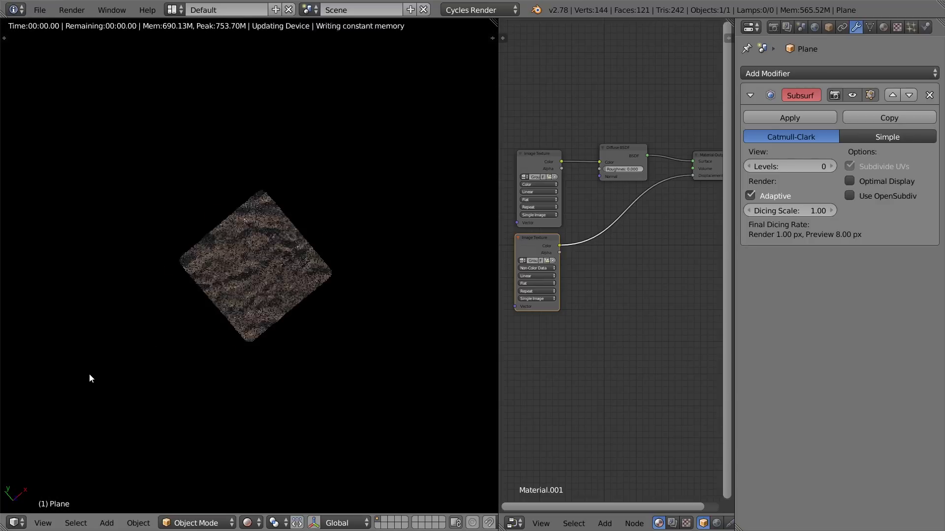
scroll(283, 325, "down", 3)
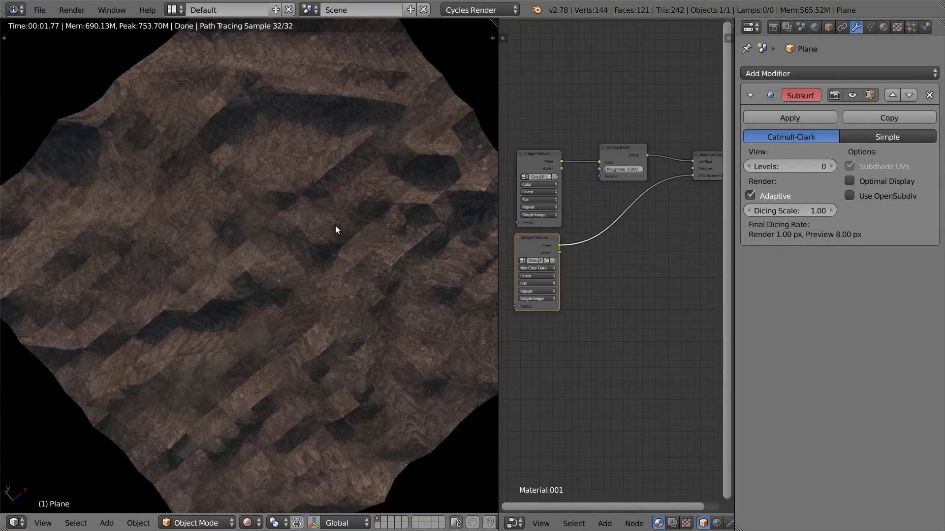
Step: Recalculate the adaptive subdivision by entering and leaving Edit Mode, including from a lower, closer angle
key("Tab")
key("Tab")
scroll(296, 255, "down", 2)
scroll(294, 276, "down", 3)
middle_click_drag(312, 318, 284, 237)
scroll(291, 258, "up", 4)
scroll(283, 237, "up", 1)
key("Tab")
key("Tab")
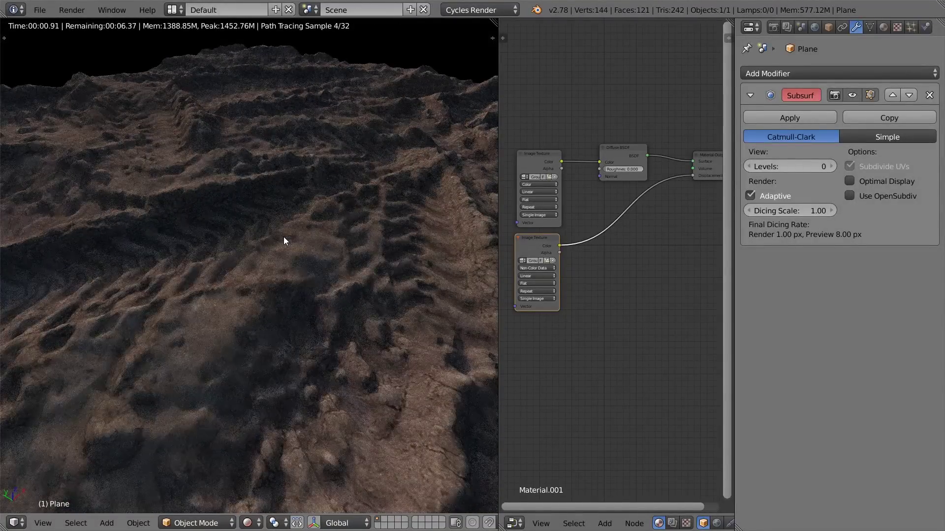
Step: Inspect the tire-track terrain in the rendered preview from a different side, close up and from farther away
scroll(284, 237, "down", 1)
middle_click_drag(285, 238, 403, 152)
scroll(360, 194, "down", 2)
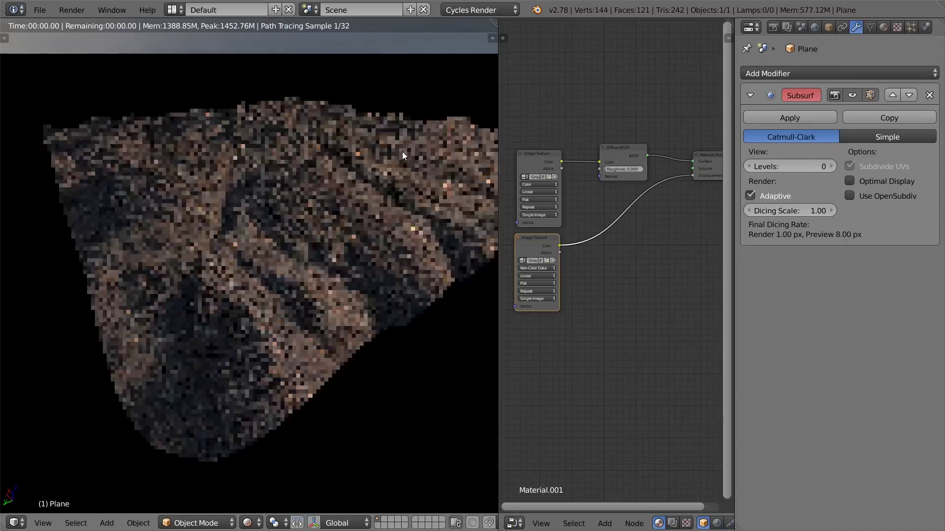
scroll(402, 155, "up", 5)
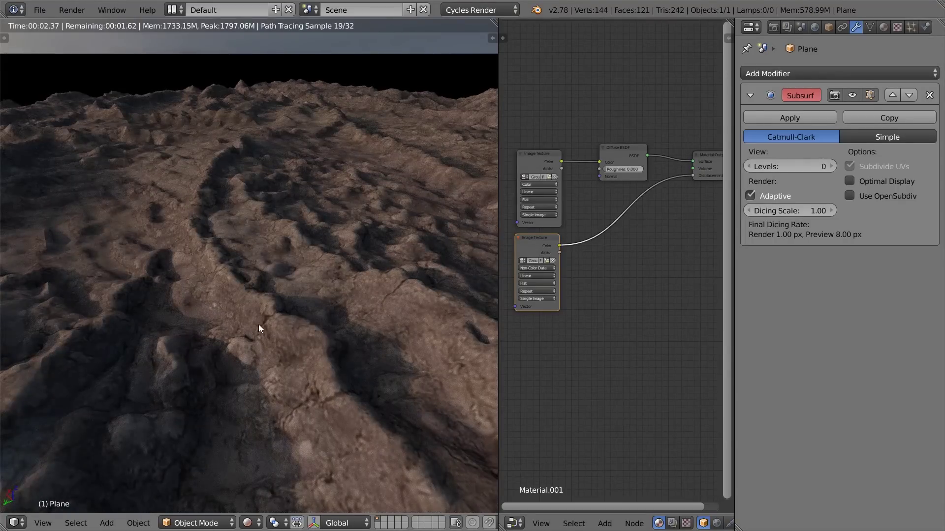
middle_click_drag(205, 330, 89, 325)
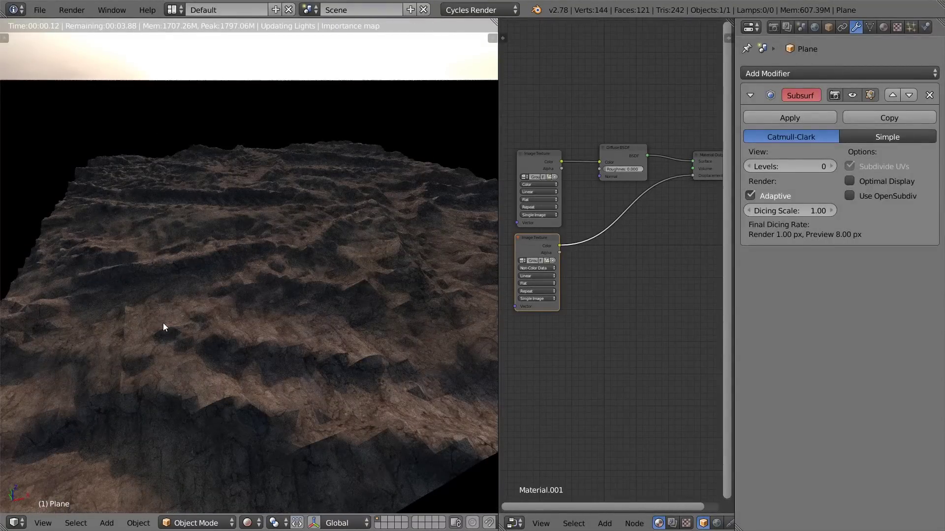
scroll(163, 322, "down", 2)
scroll(261, 293, "down", 2)
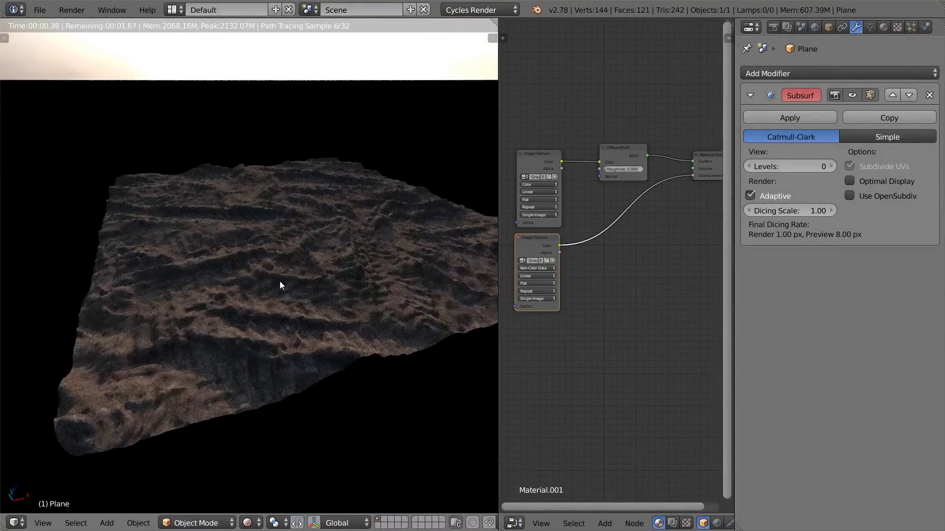
Step: Return the viewport to solid shading and add a camera to the scene
key("shift+z")
scroll(328, 258, "up", 5)
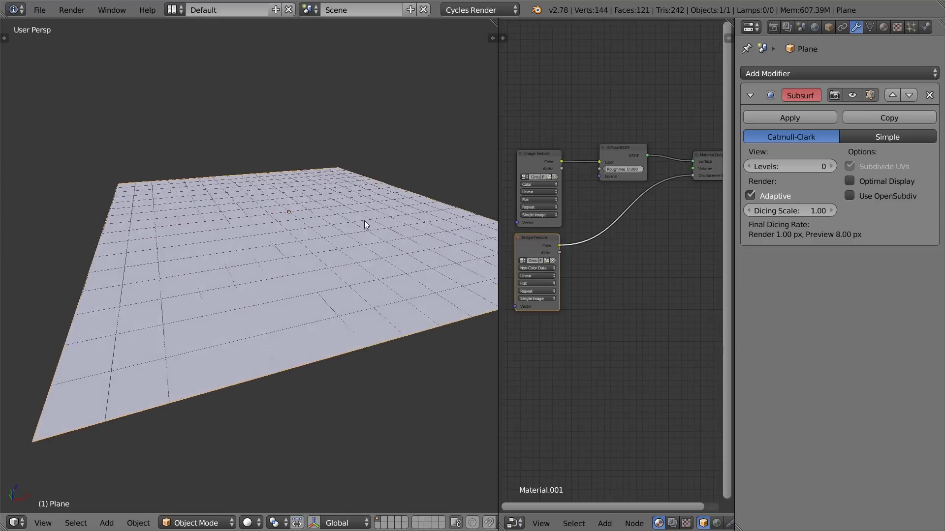
key("shift+a")
left_click(368, 212)
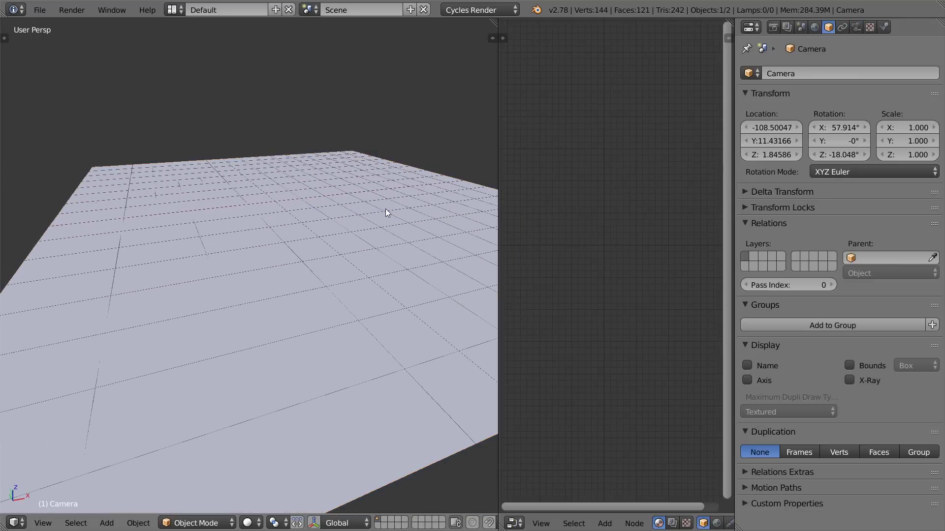
Step: Show the scene in wireframe and align the camera to the current view of the whole plane
scroll(386, 212, "down", 3)
key("z")
scroll(327, 274, "down", 5)
scroll(331, 283, "down", 5)
scroll(233, 319, "up", 10)
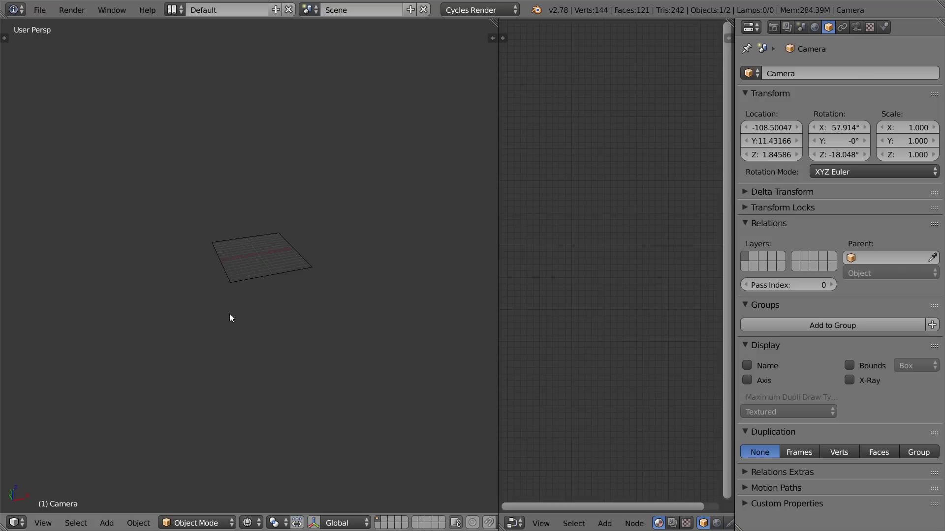
scroll(236, 315, "up", 2)
scroll(236, 315, "down", 2)
key("ctrl+alt+KP_0")
Step: Tilt the camera to about 67.7° on X and move it to adjust its framing of the plane
key("r")
key("x")
left_click(258, 354)
key("g")
key("z")
key("z")
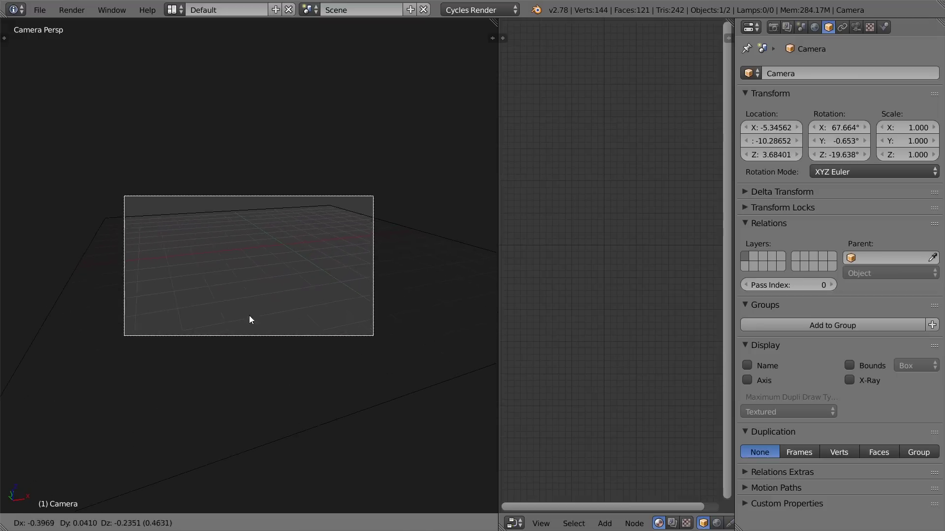
left_click(246, 336)
Step: Lower the camera to about X -7.65, Y -9.74, Z 2.10 and rotate it to about X 71.5°, Z -30.3°
key("r")
left_click(239, 332)
key("g")
left_click(246, 321)
key("r")
left_click(423, 246)
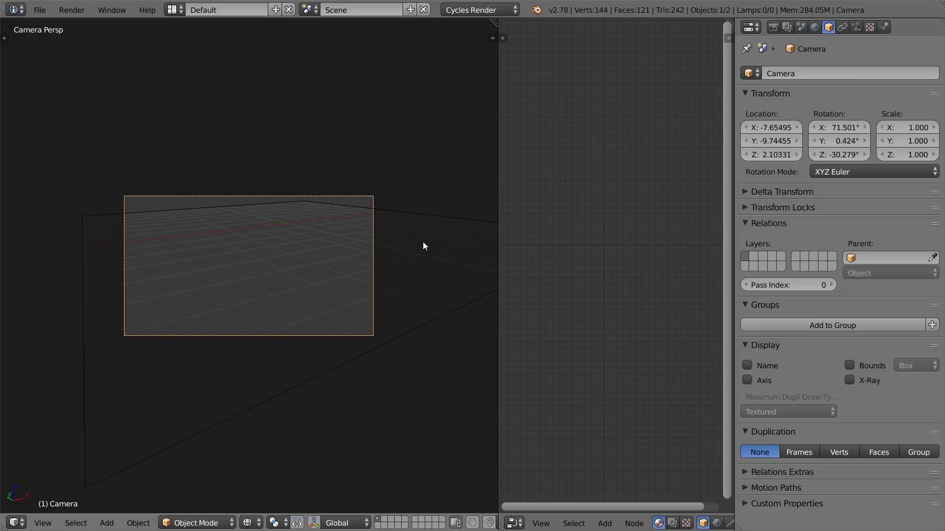
Step: Show the camera view in rendered shading and fine-tune the camera's rotation to about X 72.7°, Y 0°, Z -28.3°
scroll(414, 256, "up", 2)
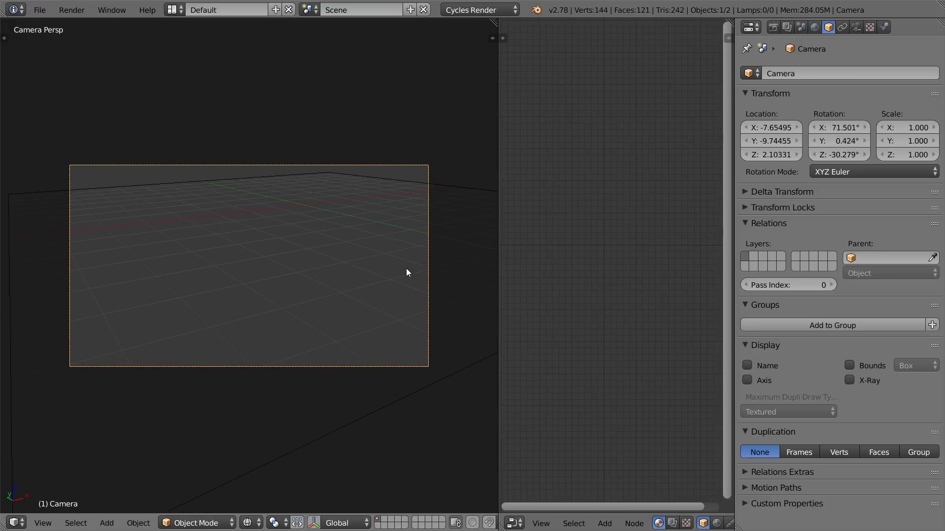
key("shift+z")
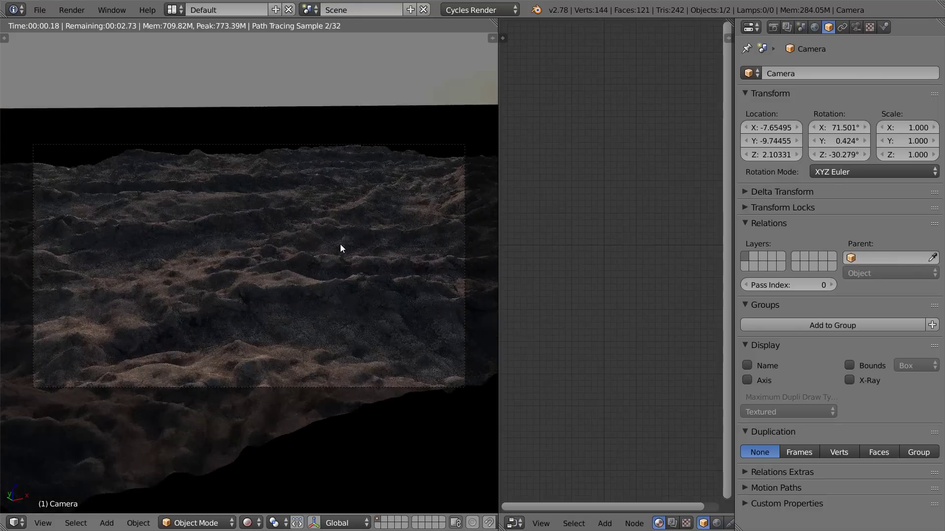
key("r")
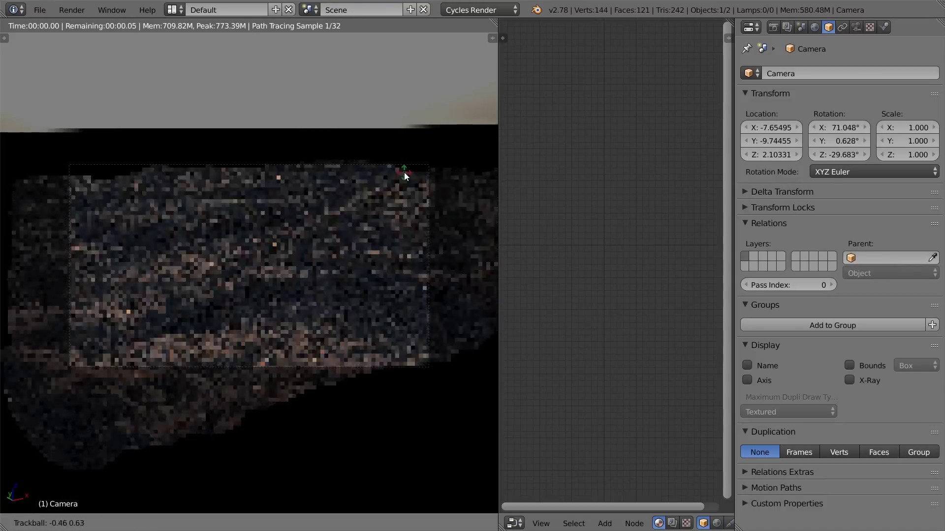
left_click(432, 212)
key("r")
left_click(356, 255)
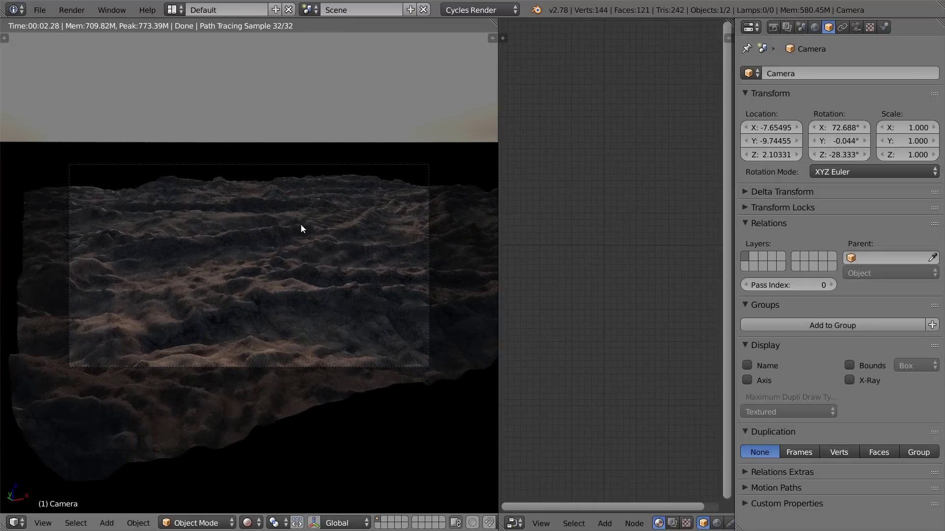
Step: Select the plane and split the node editor area to open a UV/Image Editor beneath it
right_click(291, 190)
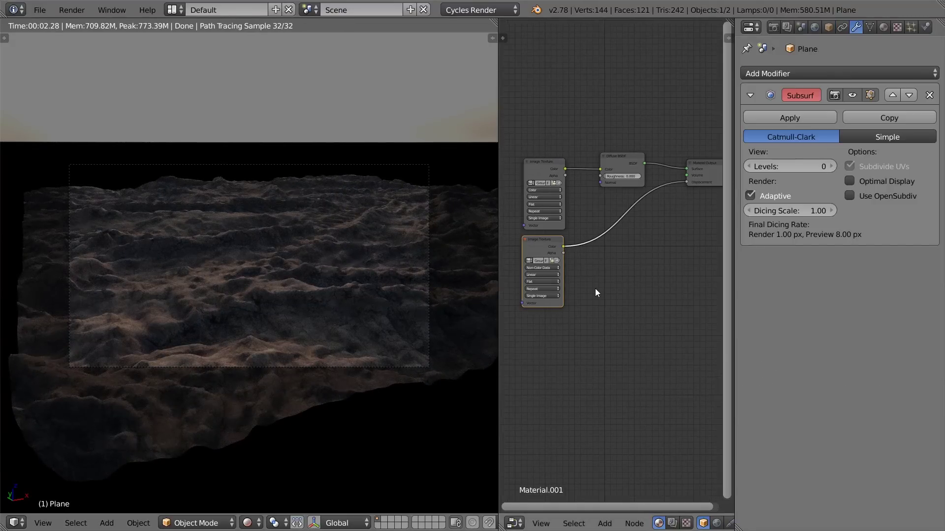
left_click_drag(501, 528, 515, 301)
left_click(515, 523)
left_click(553, 438)
Step: Scale the plane's UVs by 2 so the ground textures repeat across it, and return to Object Mode
key("Tab")
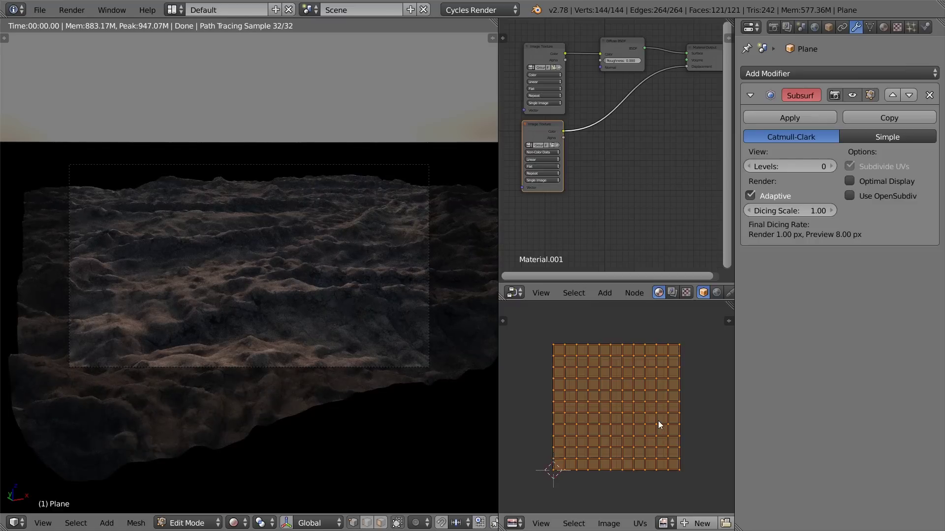
key("s")
key("2")
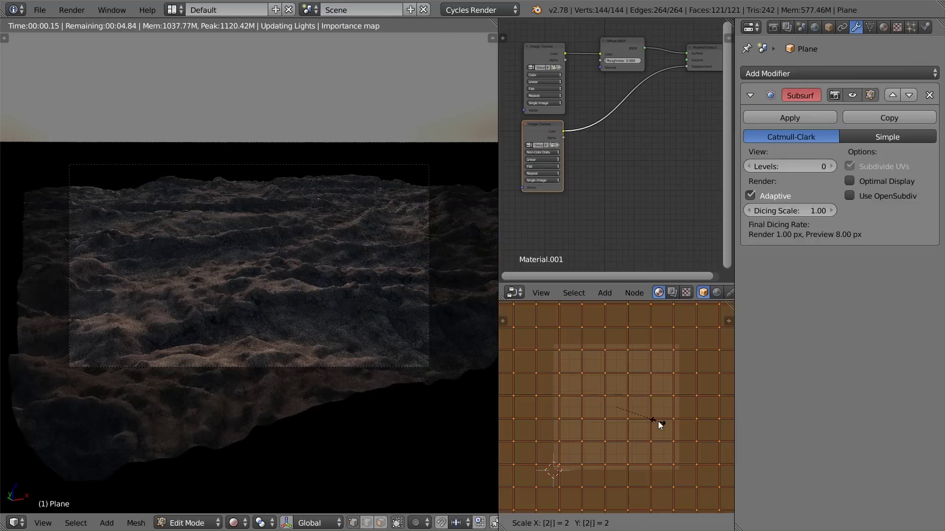
key("Return")
key("Tab")
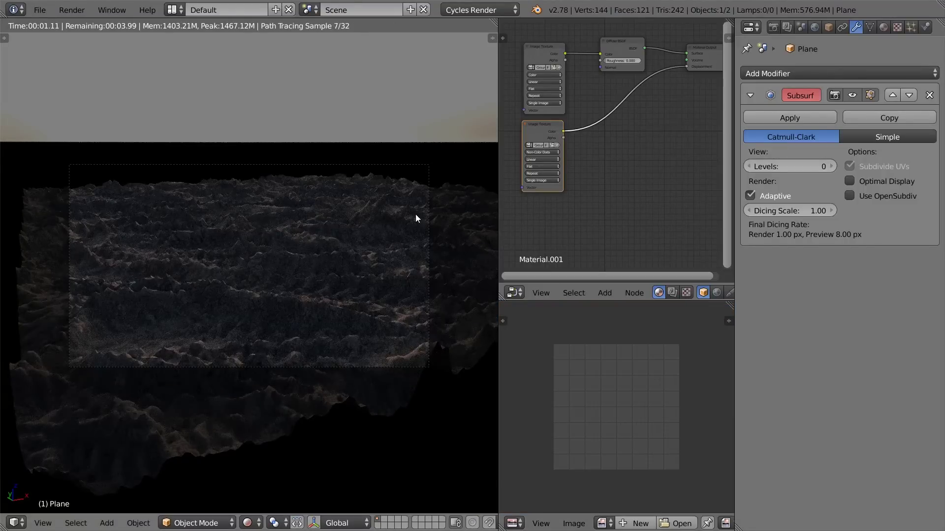
Step: Inspect the tiled terrain from above, restore the camera view, and merge the UV/Image Editor area back into the node editor
mouse_move(257, 295)
middle_mouse_down()
mouse_move(294, 333)
mouse_move(247, 280)
middle_mouse_up()
scroll(281, 324, "up", 3)
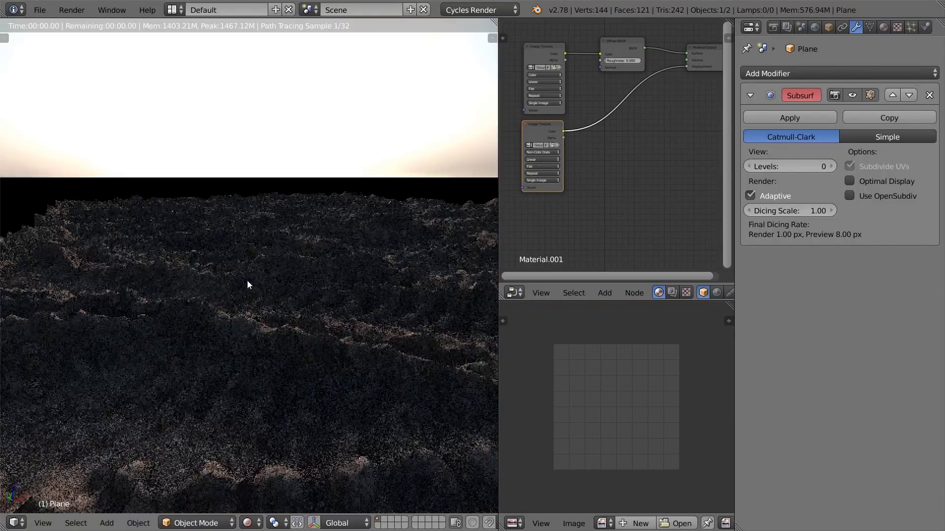
middle_click_drag(213, 190, 354, 289)
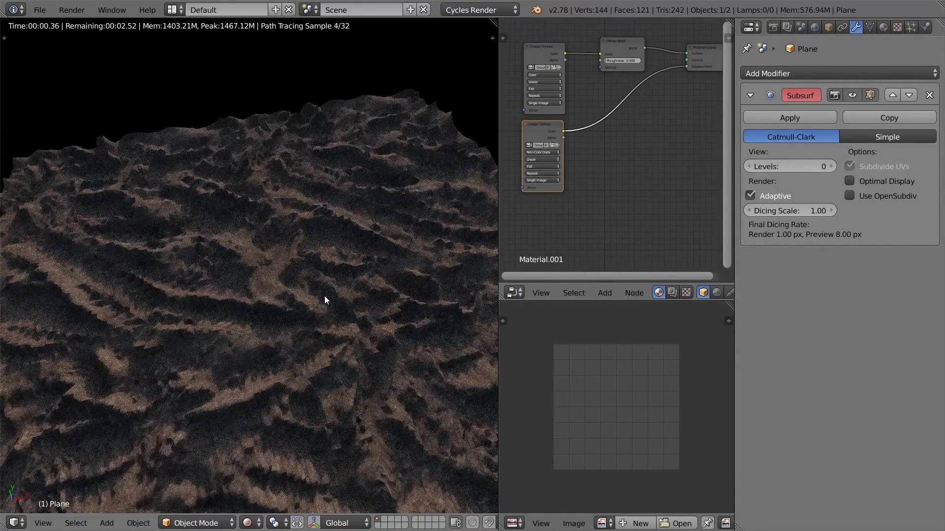
key("KP_0")
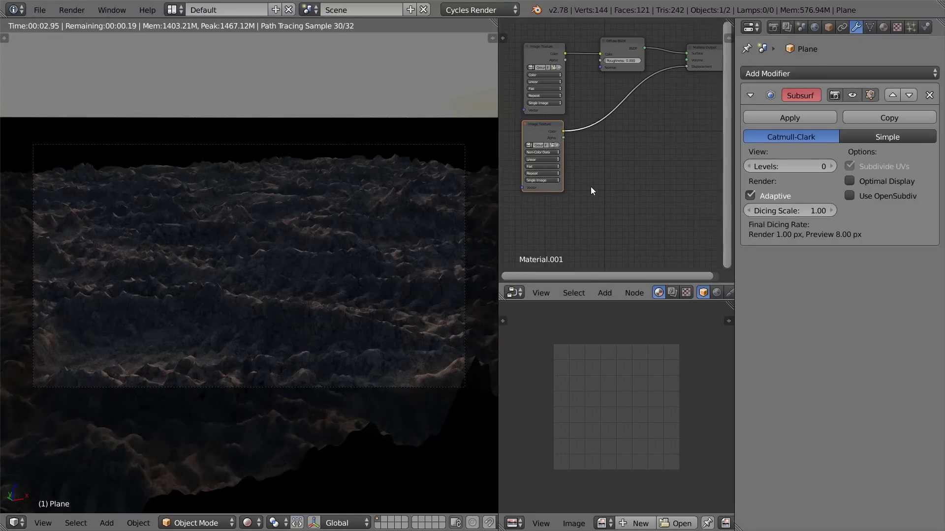
mouse_move(503, 297)
left_mouse_down()
mouse_move(509, 315)
mouse_move(507, 304)
left_mouse_up()
key("Home")
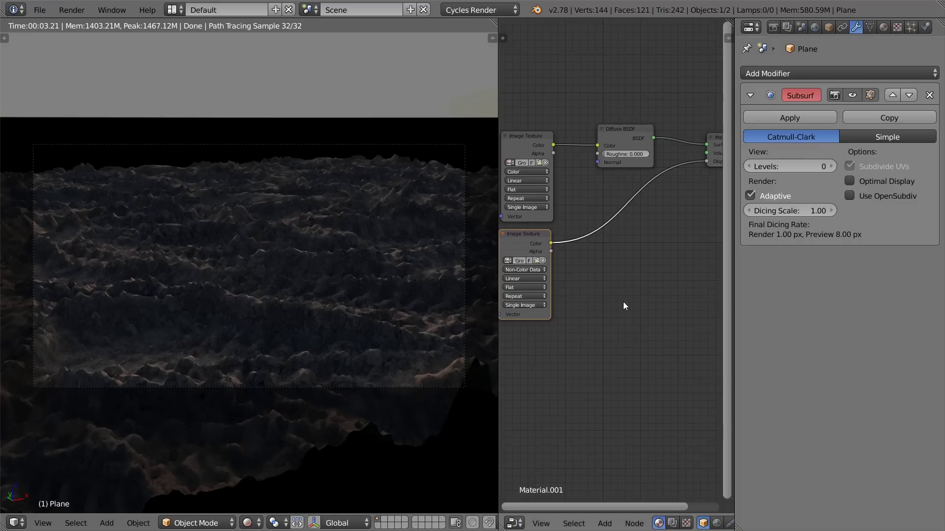
Step: Insert a Math node set to Multiply between the Non-Color displacement texture and the Material Output's Displacement input
middle_click_drag(625, 278, 632, 283)
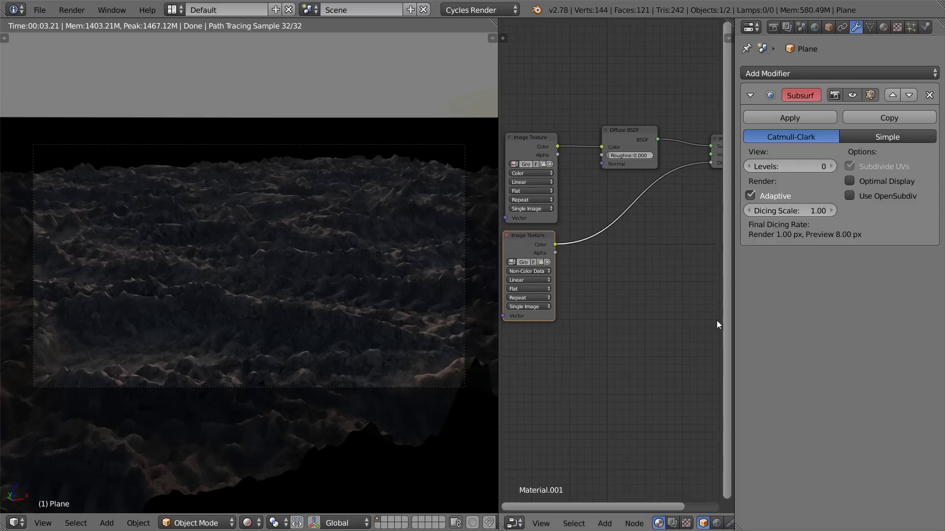
key("shift+a")
mouse_move(621, 365)
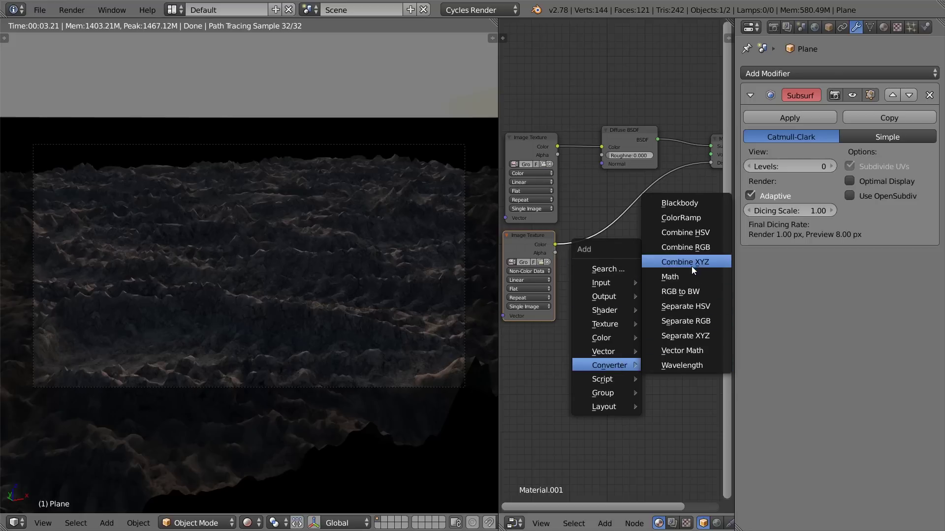
left_click(684, 276)
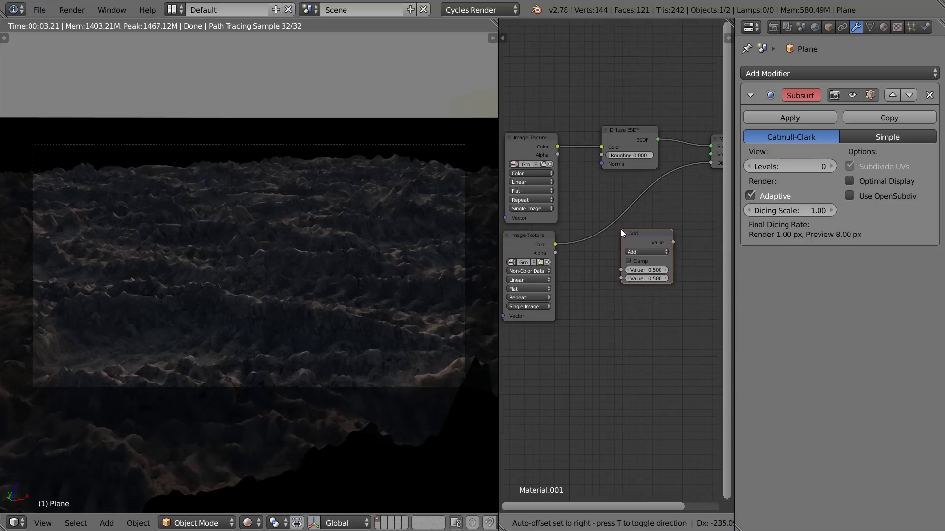
left_click(613, 208)
middle_click_drag(612, 208, 582, 207)
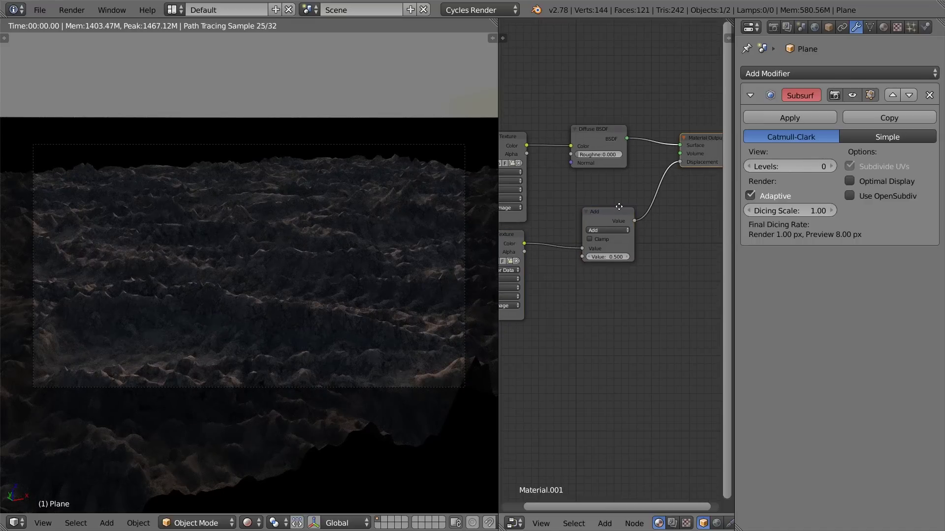
scroll(612, 214, "down", 1)
left_click(604, 229)
left_click(610, 210)
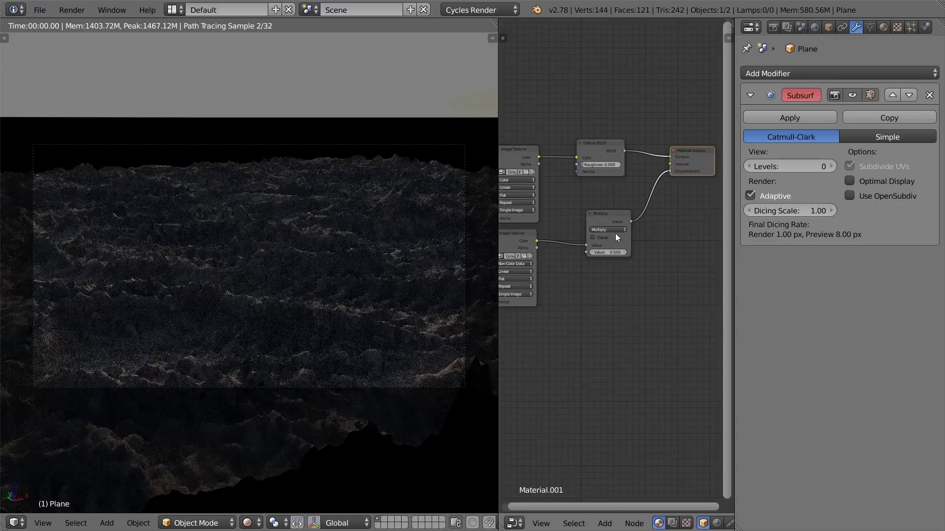
Step: Try values of 1.2 and 3.1 on the Multiply node to strengthen the displacement
scroll(615, 261, "up", 1)
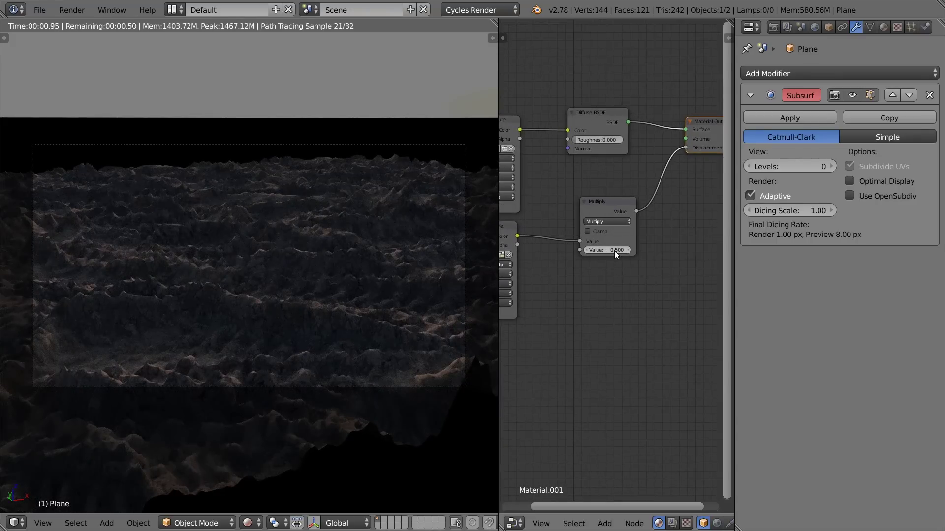
mouse_move(610, 252)
left_mouse_down()
mouse_move(635, 252)
mouse_move(597, 252)
mouse_move(611, 252)
left_mouse_up()
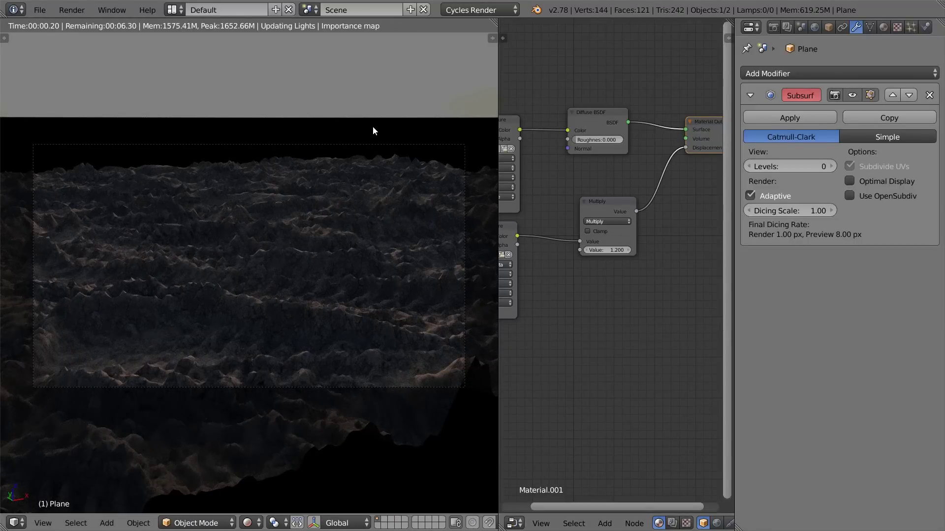
left_click_drag(621, 250, 728, 250)
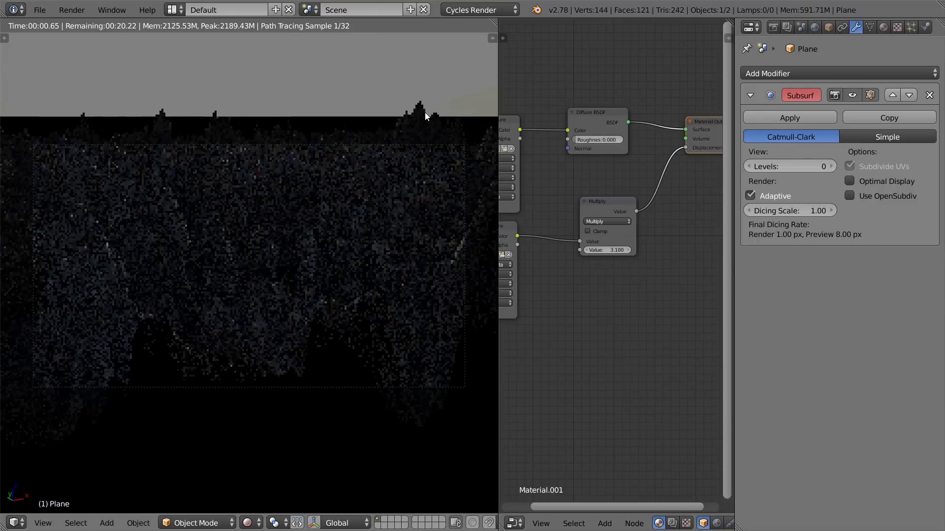
Step: Set the Multiply node's value to 0.5 and refresh the displaced plane by toggling Edit Mode
left_click(617, 250)
type("0.5")
key("Return")
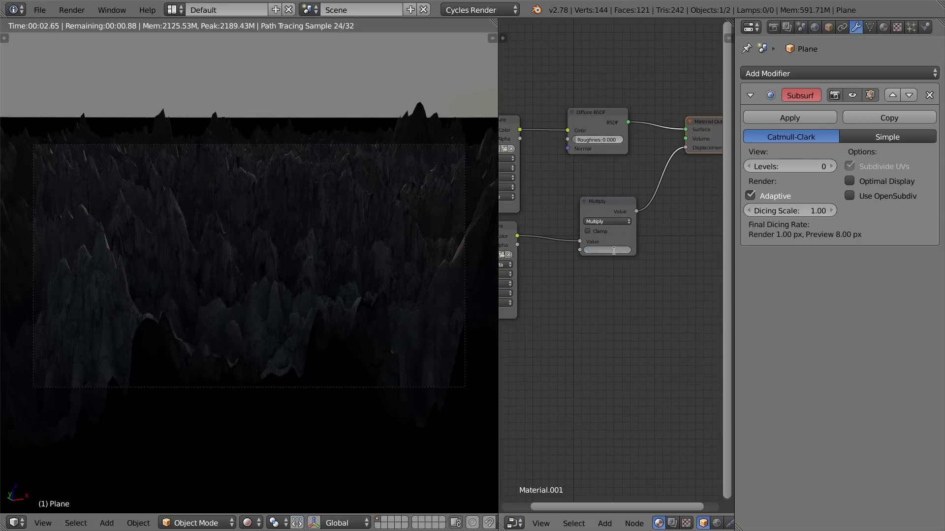
key("Tab")
key("Tab")
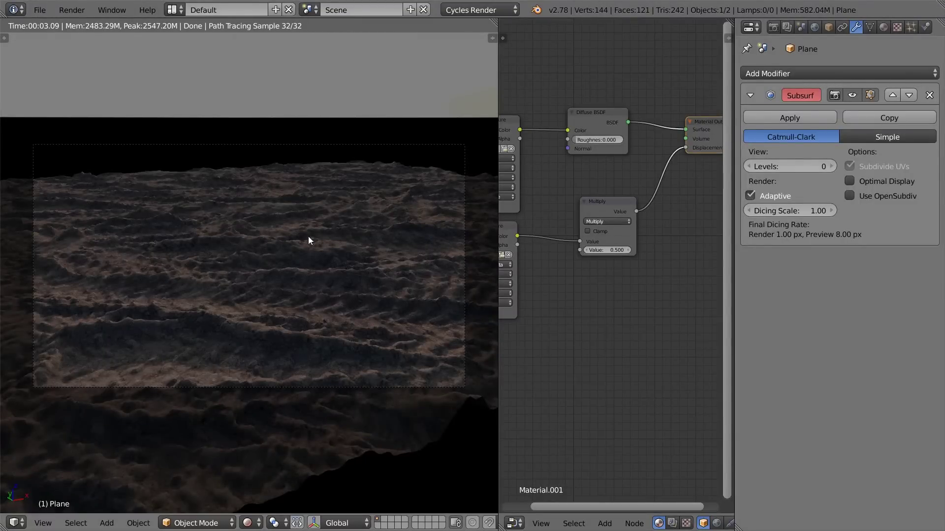
Step: Examine the plane's scale and dimensions in wireframe from outside the camera view
key("shift+z")
scroll(300, 192, "down", 2)
middle_click_drag(305, 192, 305, 224)
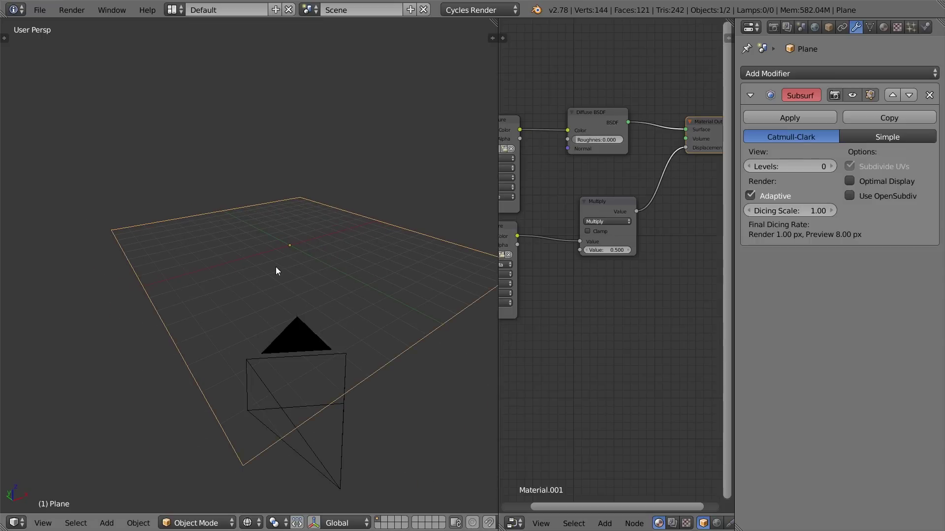
scroll(329, 297, "up", 2)
middle_click_drag(315, 291, 306, 289)
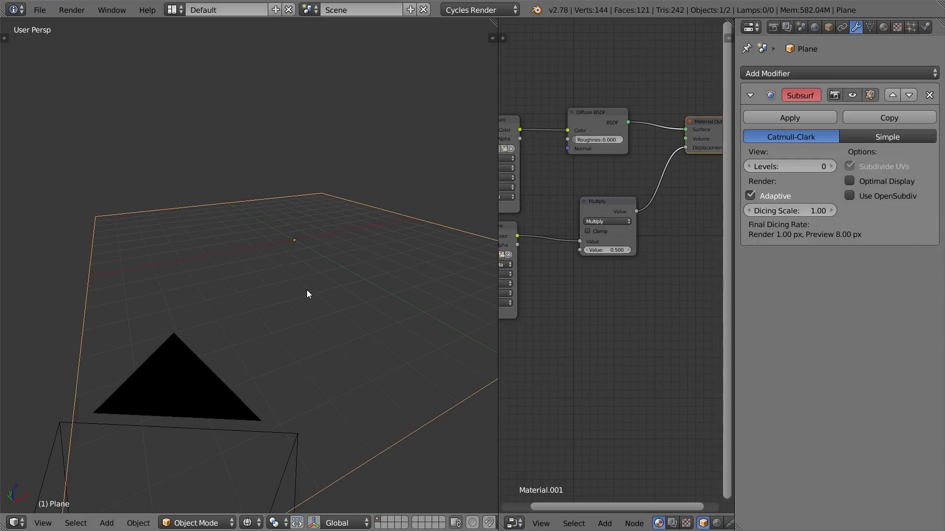
key("n")
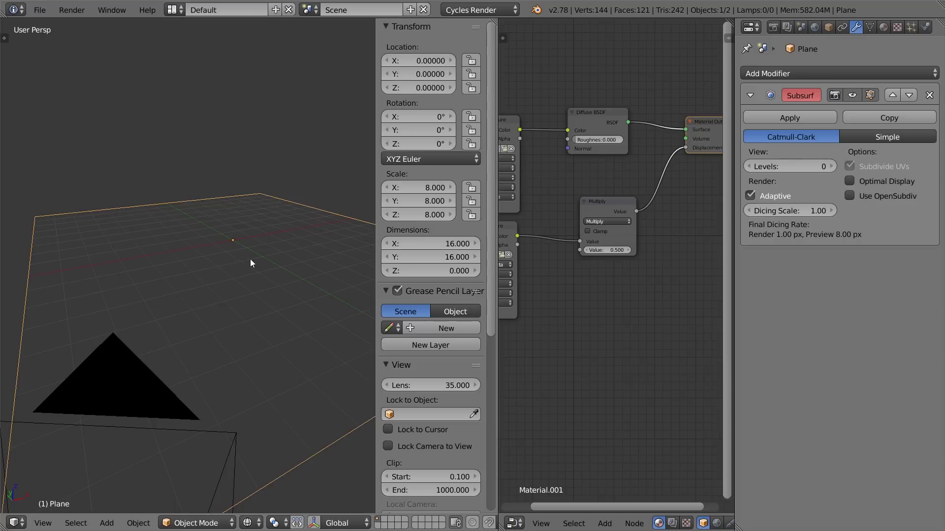
scroll(245, 252, "down", 2)
key("s")
key("Escape")
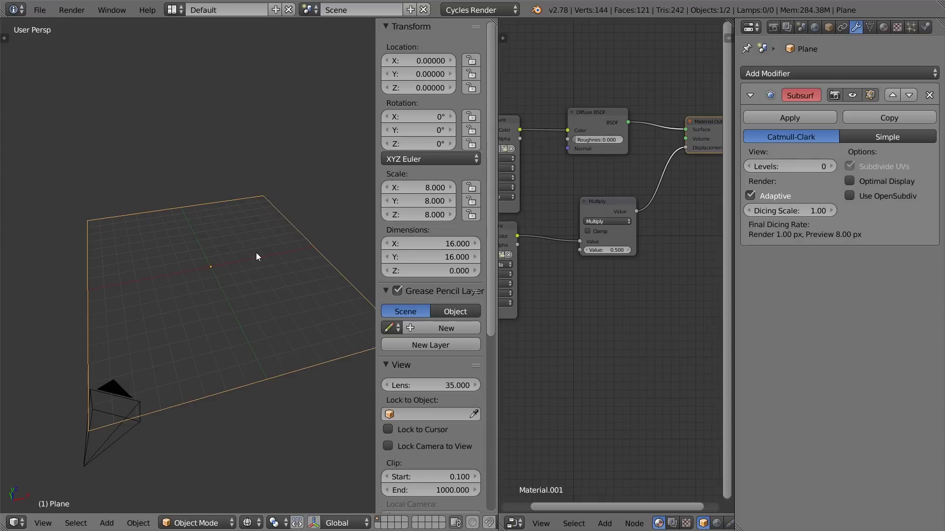
key("n")
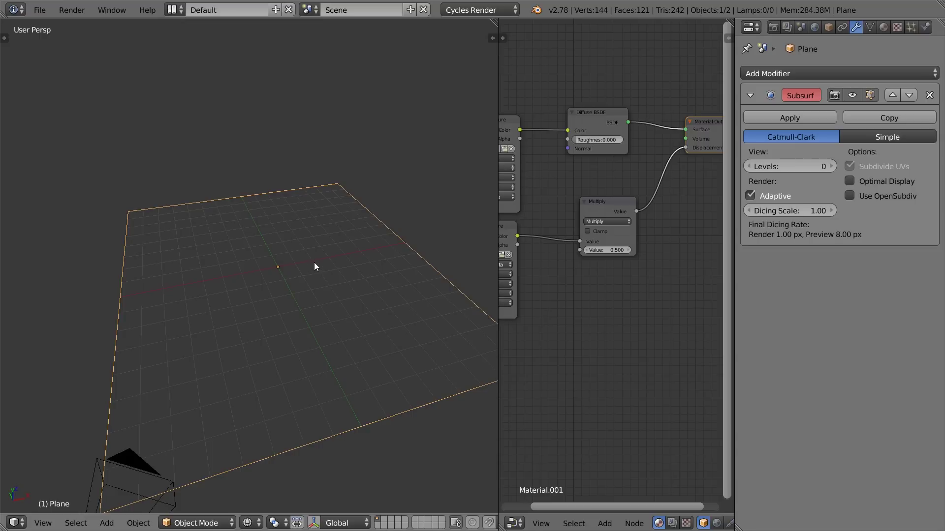
Step: Apply the plane's scale and preview the result through the camera in rendered shading
key("ctrl+a")
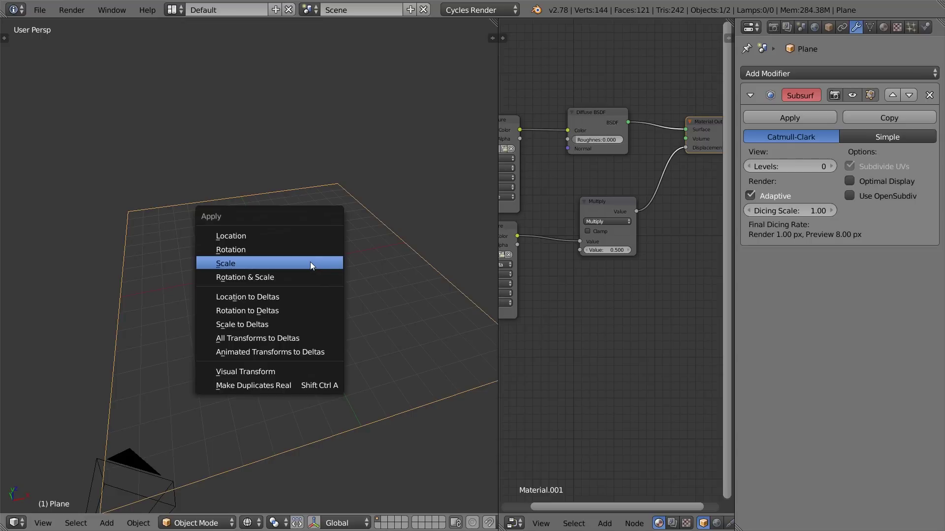
left_click(310, 262)
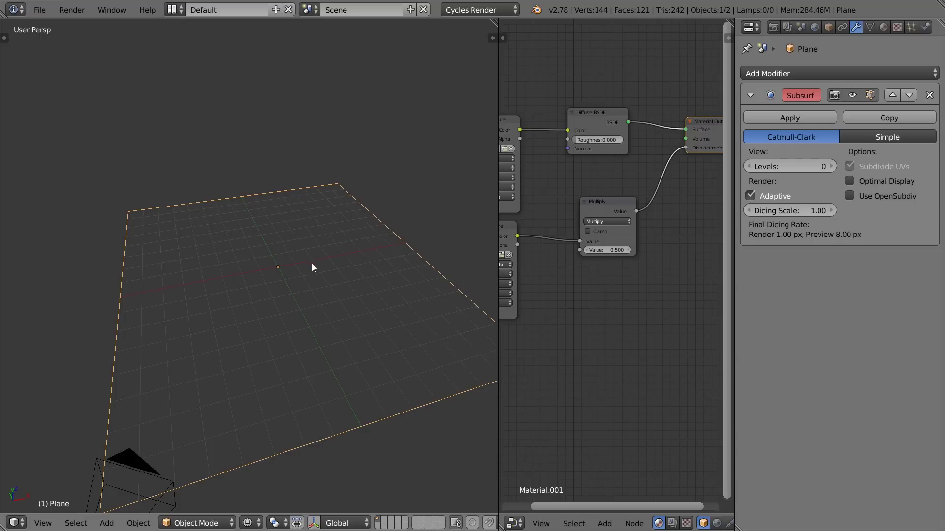
key("n")
key("n")
key("KP_0")
key("shift+z")
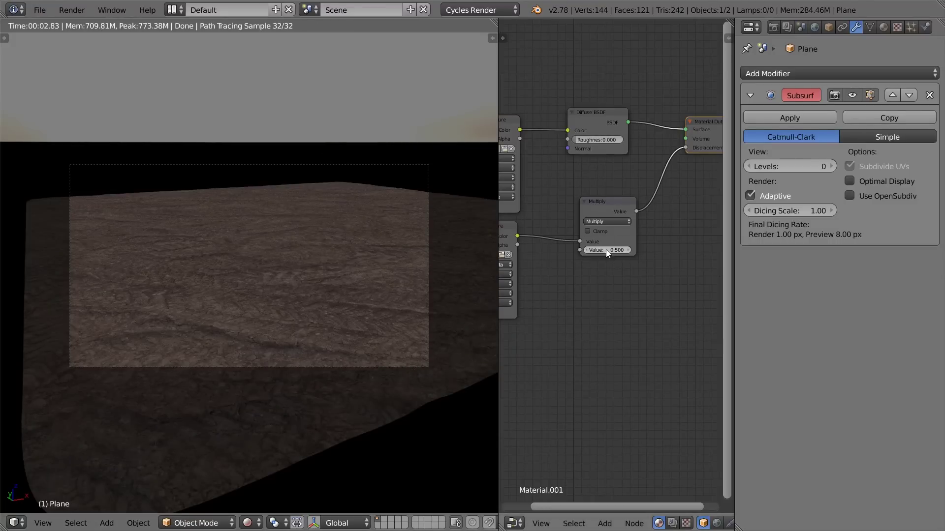
Step: Mute and unmute the Multiply node to compare the terrain with and without it
left_click(621, 206)
key("m")
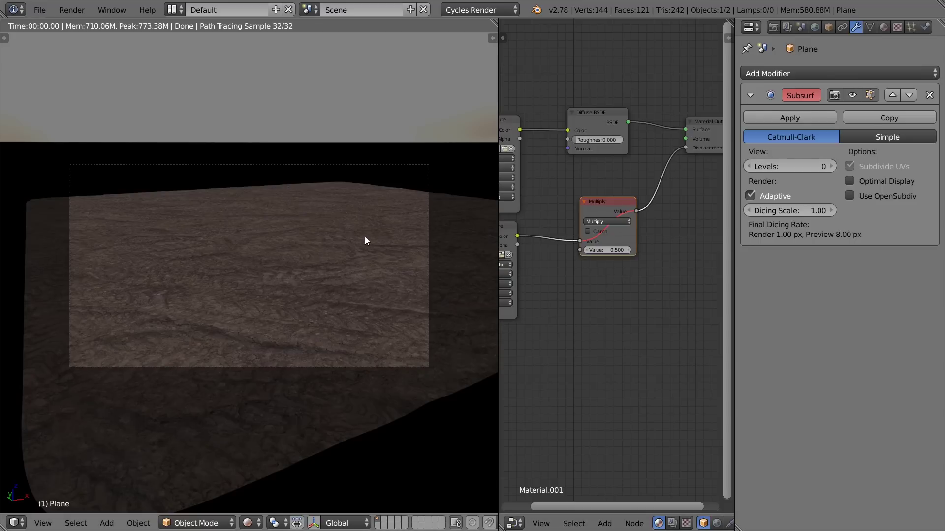
key("m")
key("m")
Step: Set the Multiply node's value to 3.5 and check the terrain detail in the camera render
left_click_drag(613, 249, 684, 249)
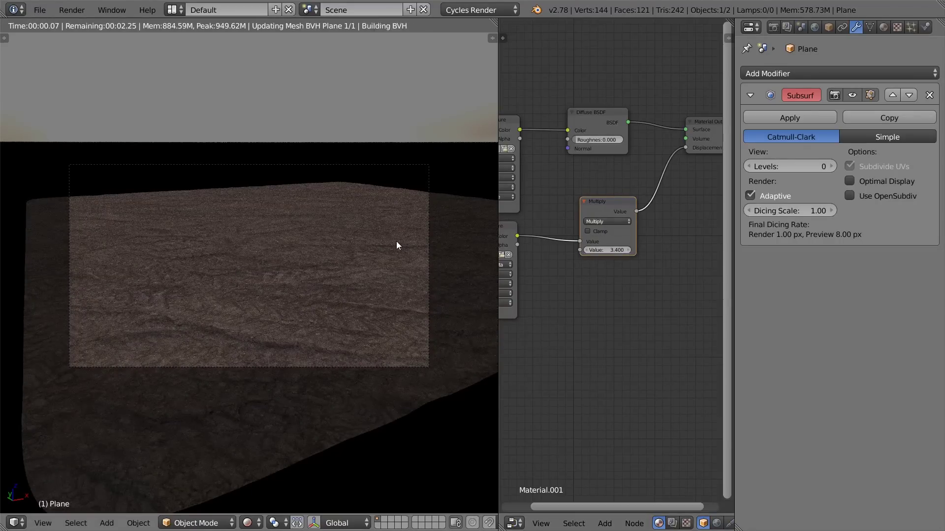
left_click(624, 249)
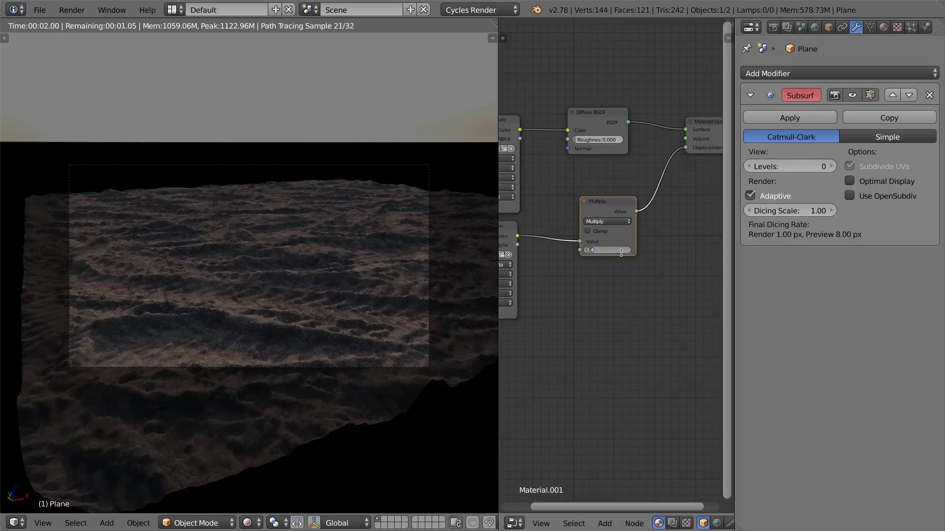
type("3")
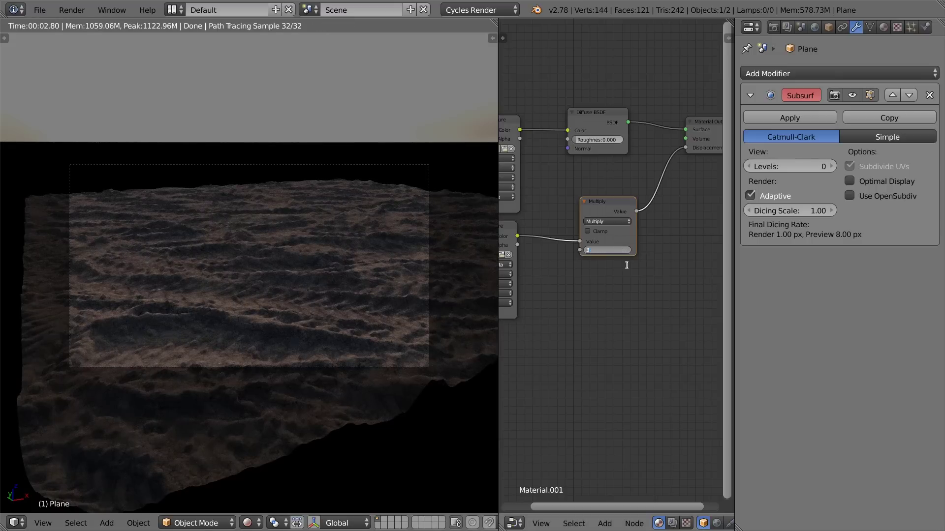
type(".5")
key("Return")
scroll(158, 332, "up", 3)
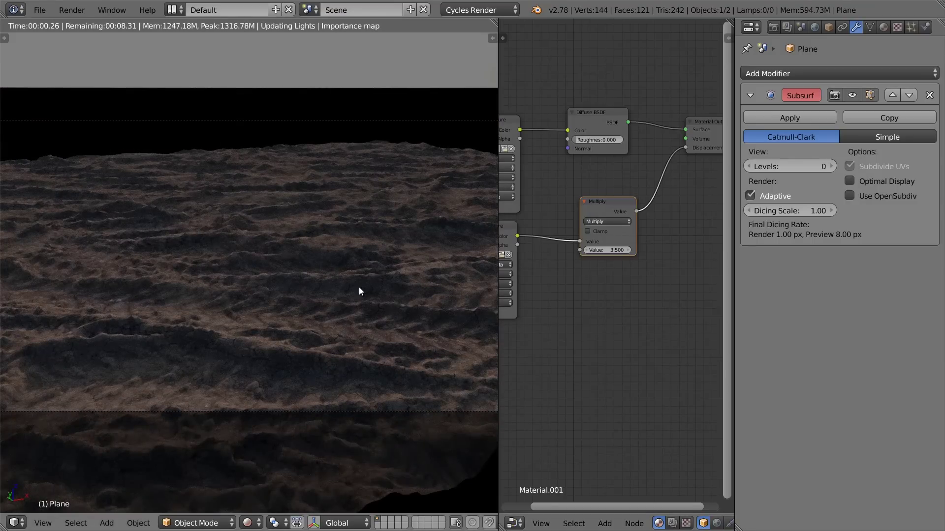
scroll(358, 288, "down", 3)
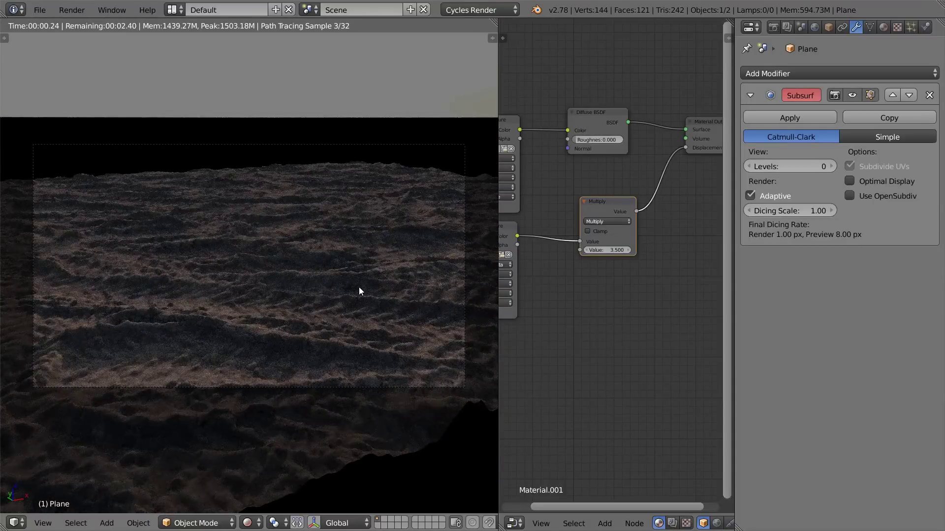
Step: Widen the 3D view beside the node editor and switch it to wireframe shading
left_click_drag(498, 232, 654, 270)
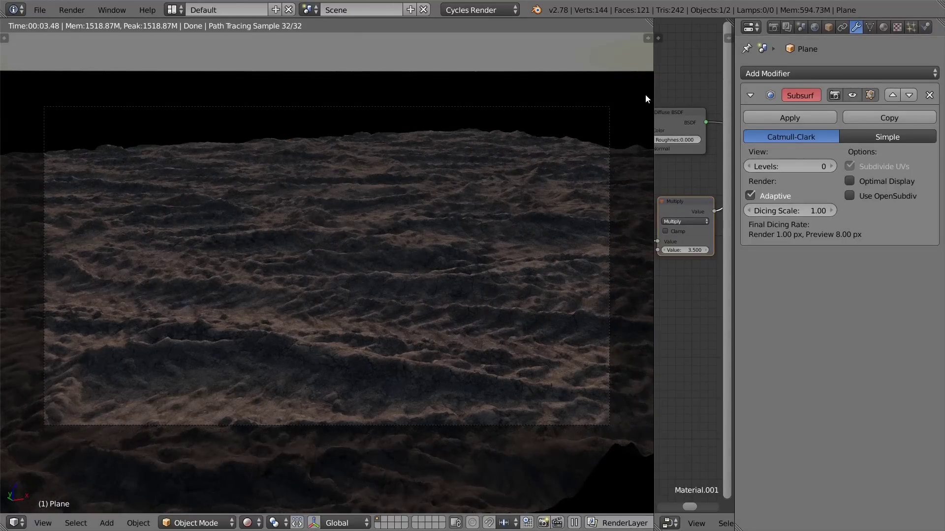
left_click_drag(654, 88, 596, 86)
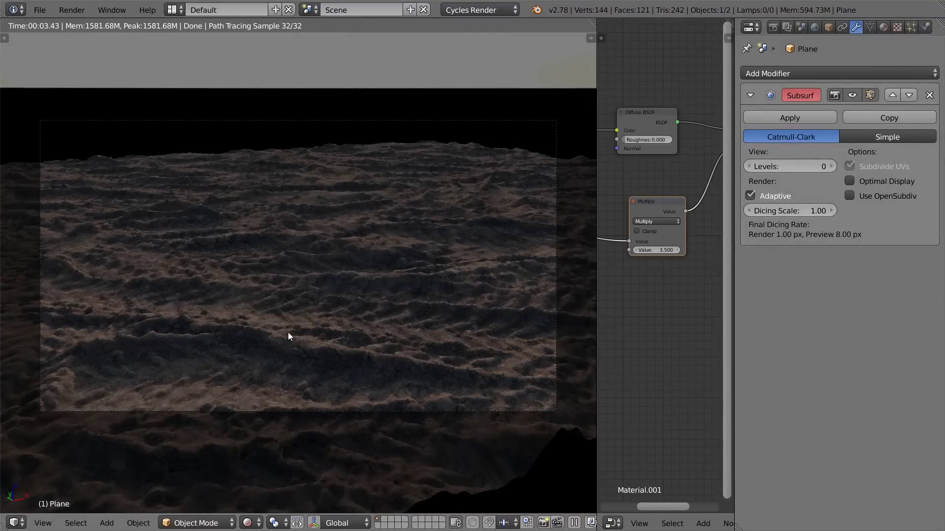
key("z")
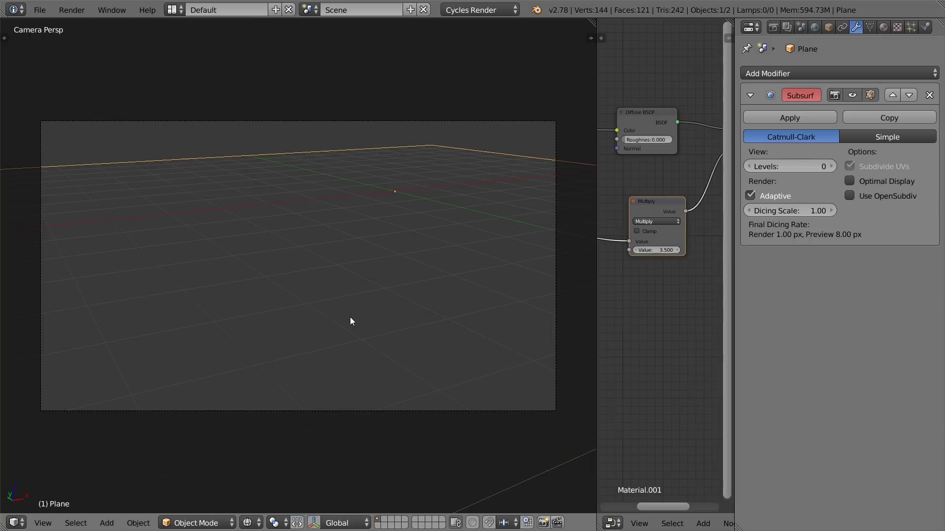
Step: Render the camera view and review the scene's subdivision rates alongside the plane's Subsurf dicing settings
key("F12")
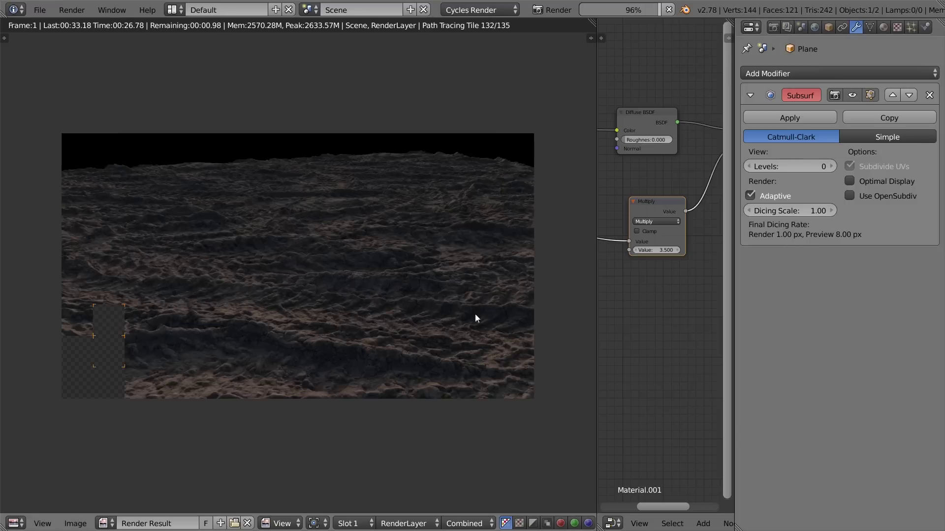
left_click(772, 28)
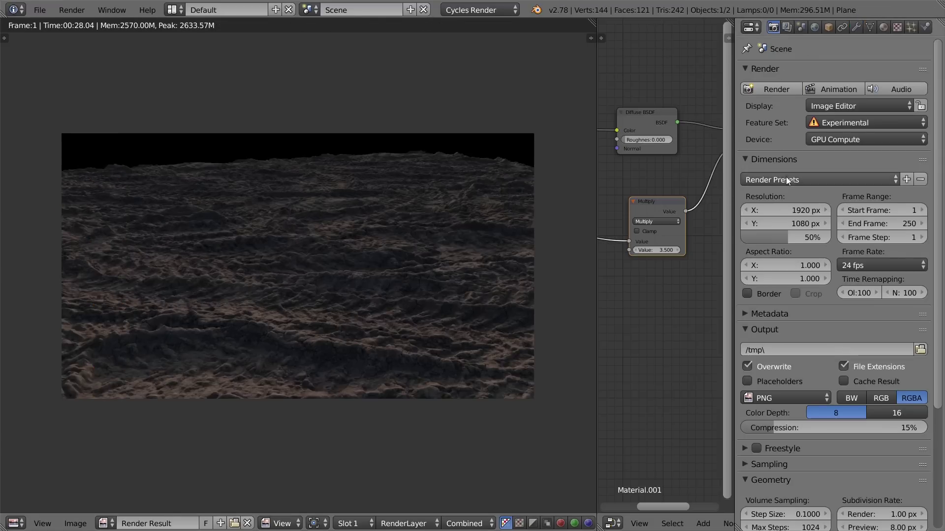
scroll(783, 158, "down", 8)
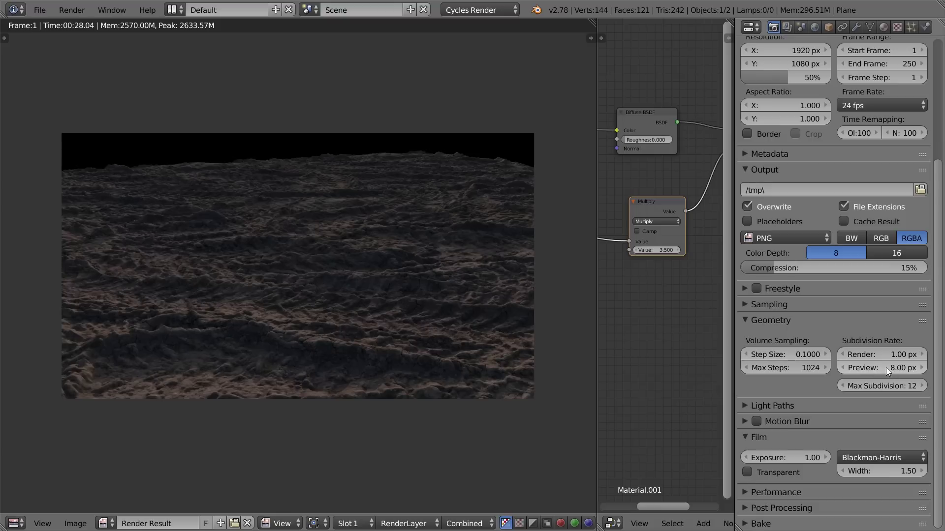
left_click(855, 27)
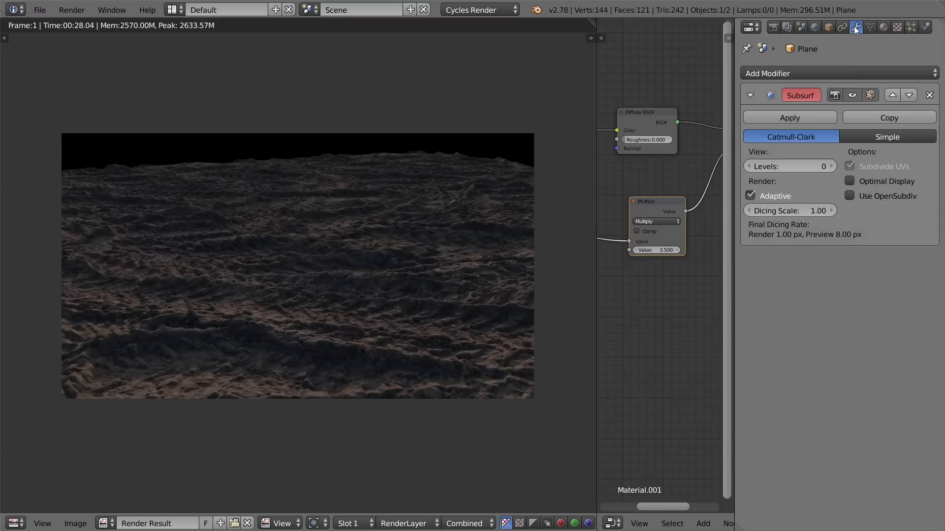
Step: Examine the microdisplacement detail of the terrain's foreground and distance in the finished render
scroll(336, 291, "up", 3)
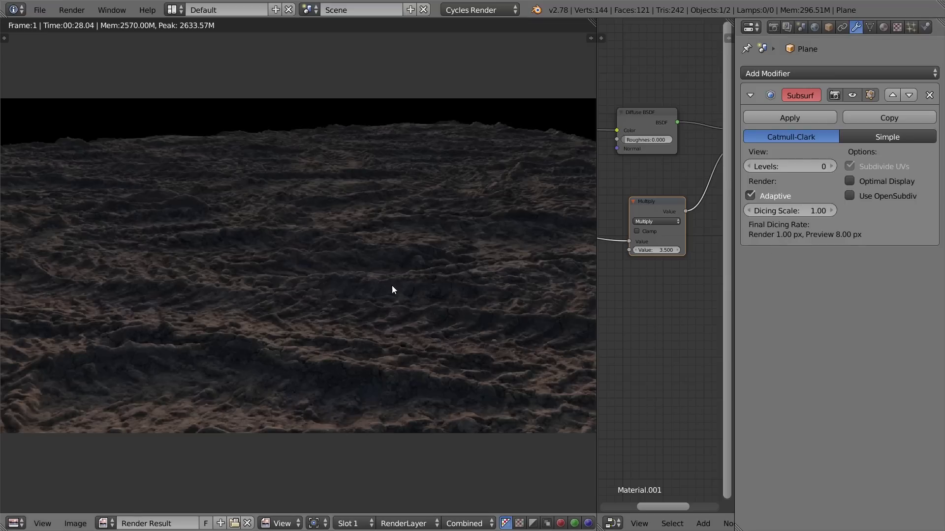
scroll(338, 404, "up", 4)
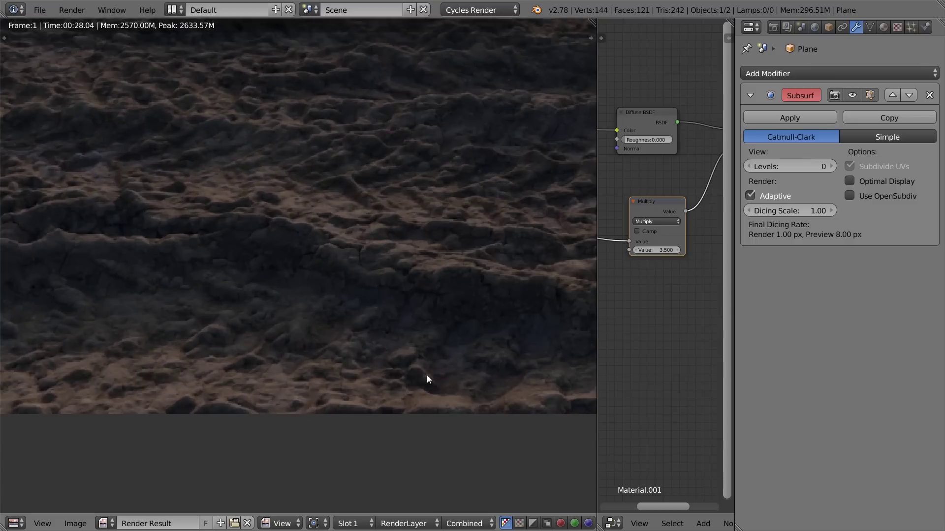
scroll(512, 374, "down", 2)
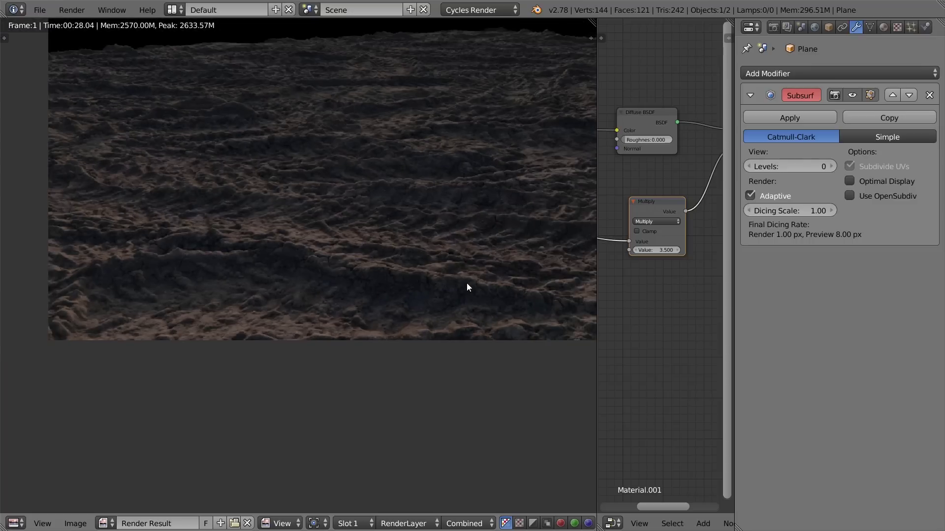
scroll(427, 286, "up", 1)
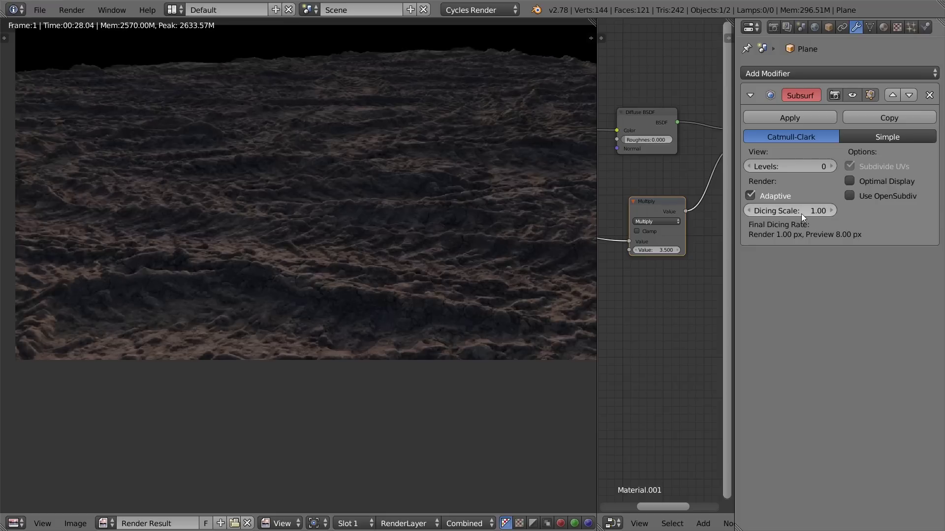
Step: Raise the Subsurf modifier's dicing scale to 2 and on to 6.05 while reviewing the rendered image
left_click_drag(796, 211, 827, 211)
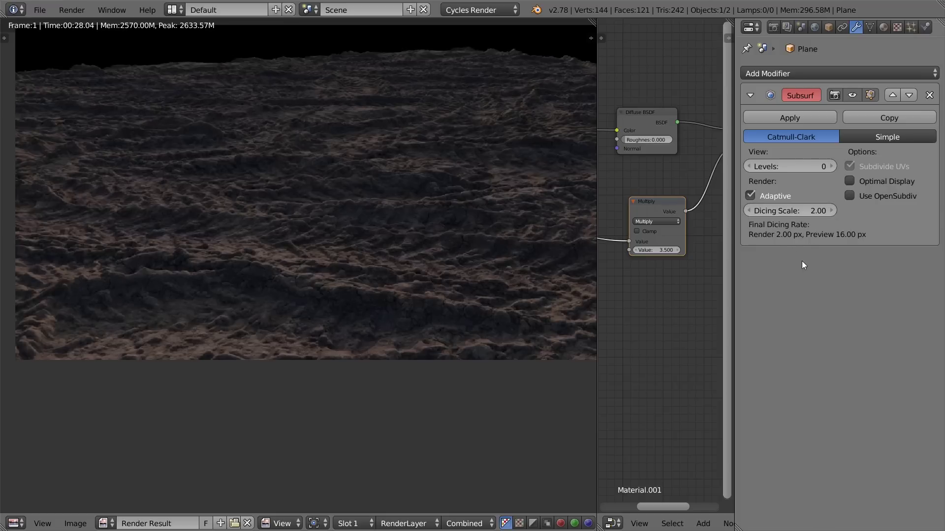
scroll(422, 360, "up", 1)
middle_click_drag(378, 365, 407, 343)
scroll(354, 369, "up", 2)
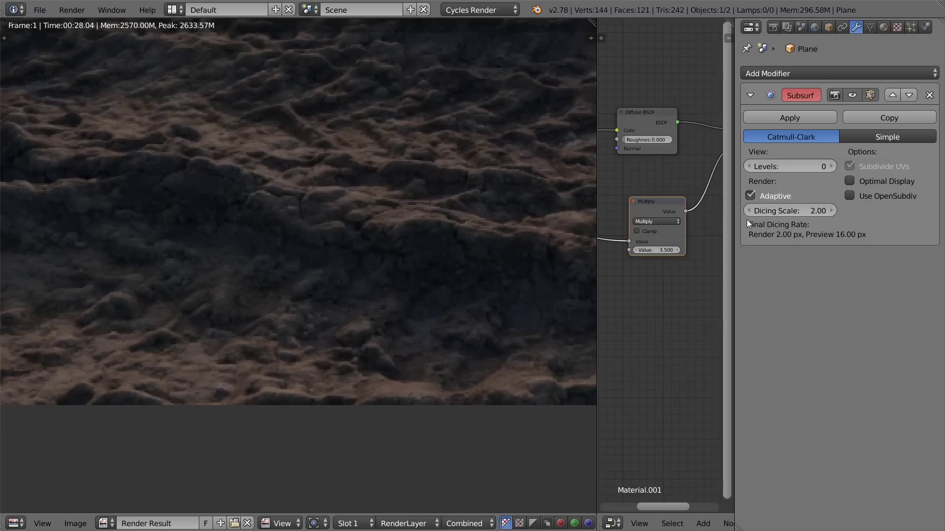
left_click_drag(796, 211, 858, 211)
scroll(423, 270, "down", 4)
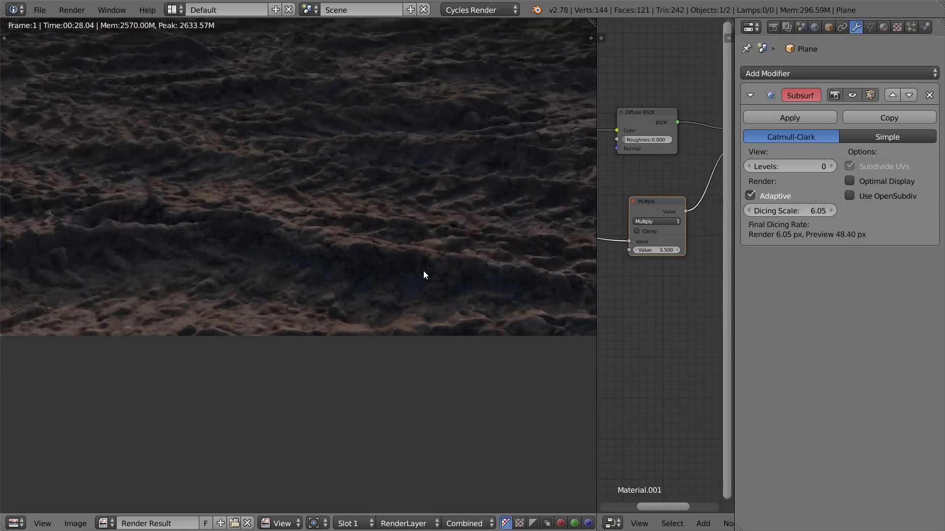
Step: Return to the 3D view in rendered shading and raise the Subsurf dicing scale to 7.25
key("shift+F5")
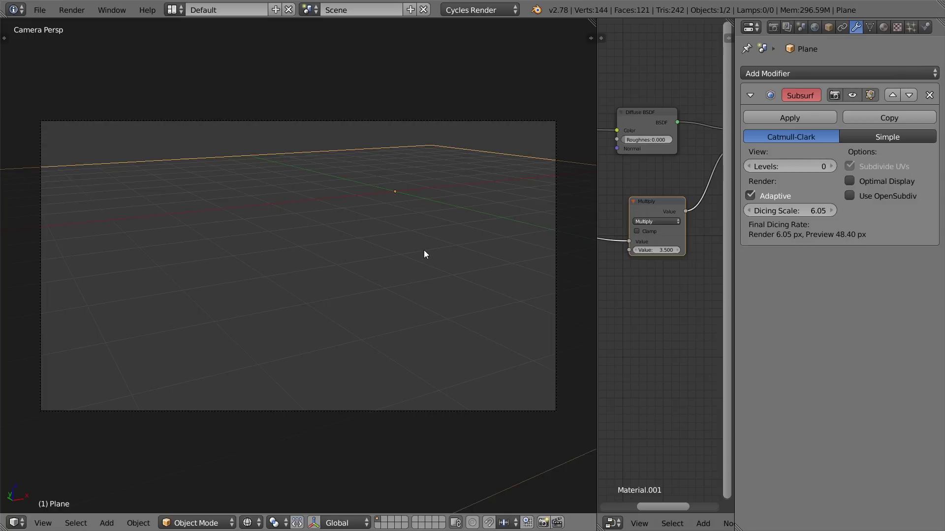
key("shift+z")
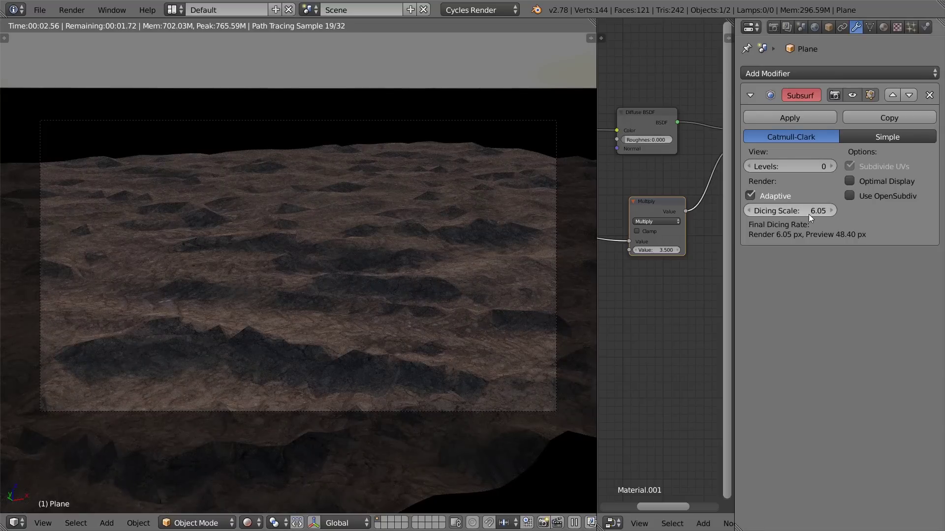
left_click_drag(807, 212, 823, 212)
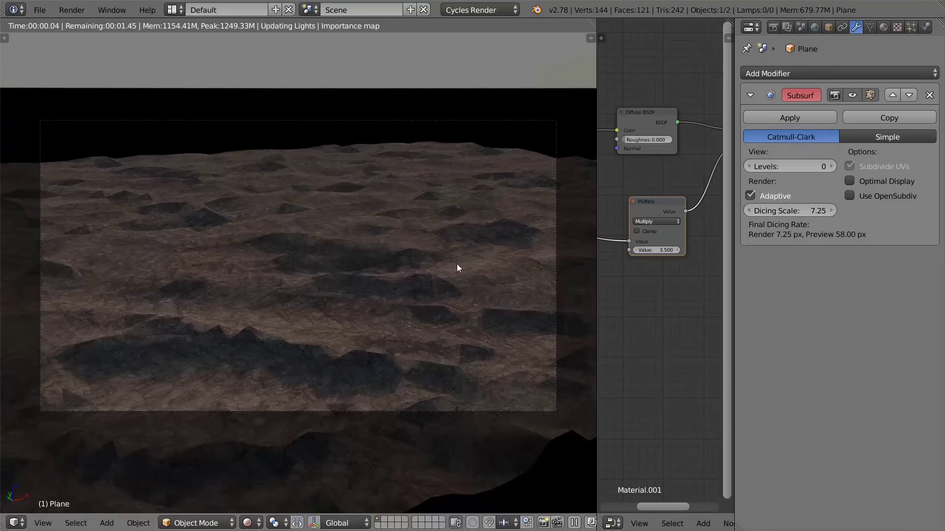
Step: Set the Subsurf modifier's dicing scale to 1
left_click_drag(818, 213, 794, 209)
double_click(802, 209)
type("1")
key("Return")
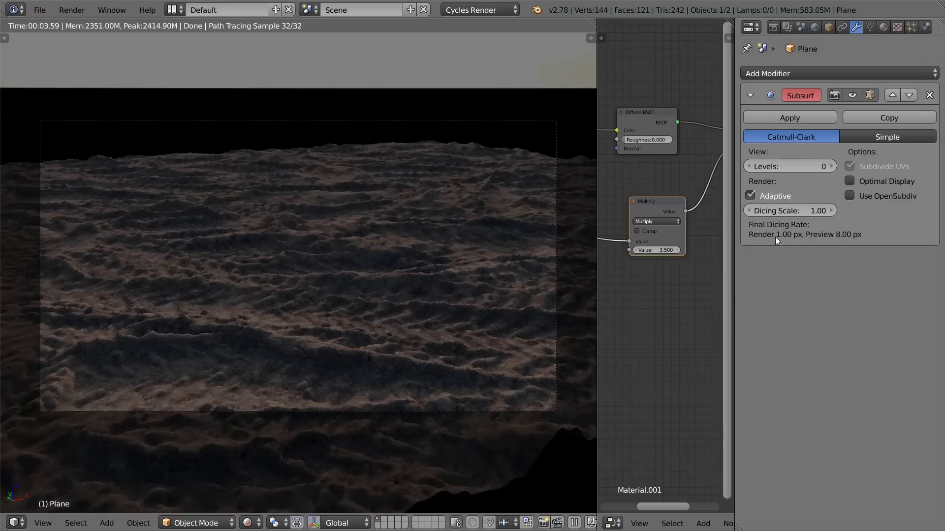
Step: Set the scene's preview subdivision rate to 2 px and toggle the plane's Edit Mode to refresh the rendered view
left_click(773, 27)
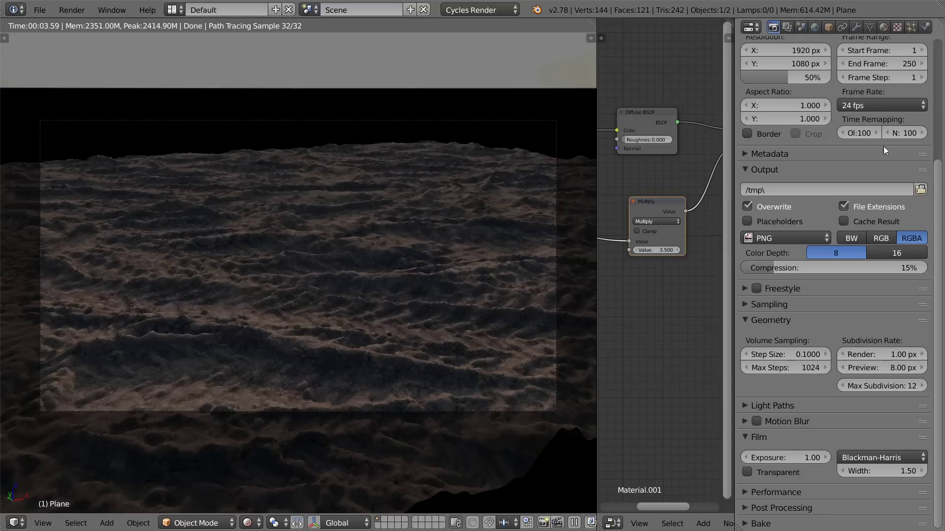
left_click(857, 29)
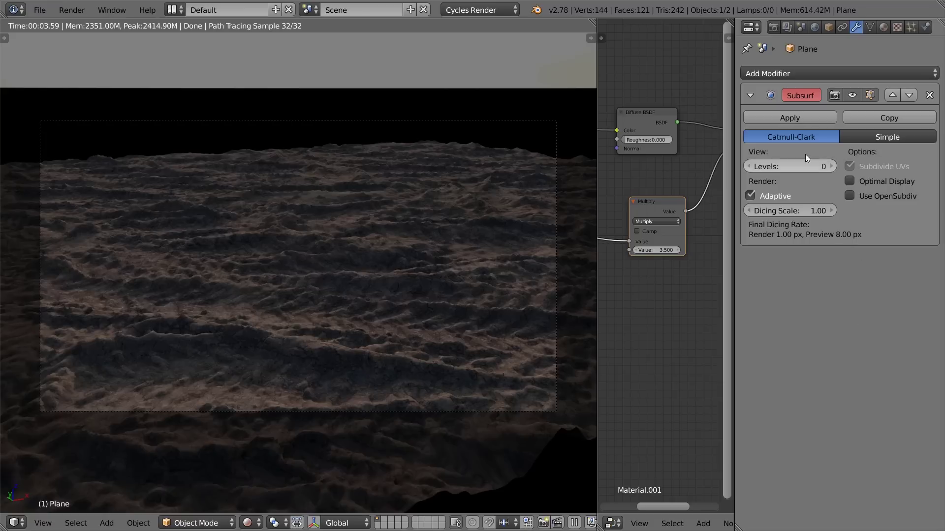
left_click(773, 28)
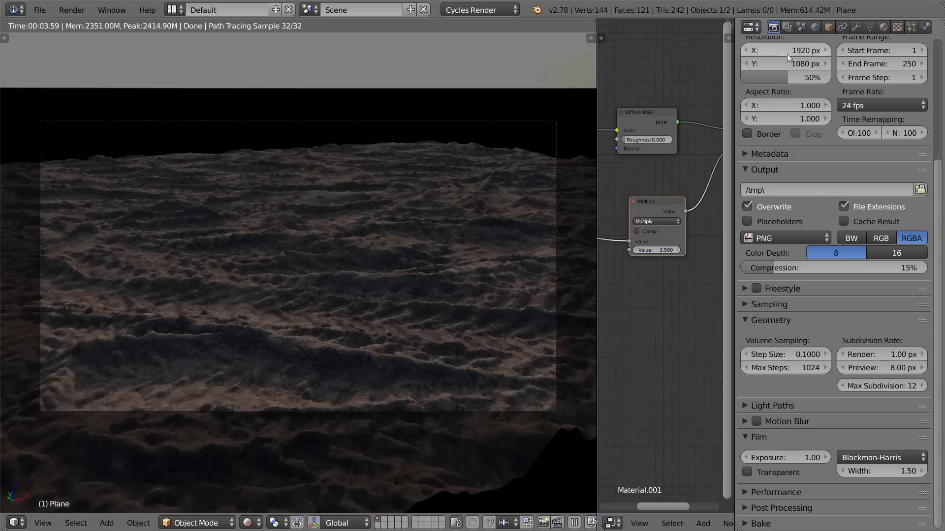
left_click(891, 368)
type("2")
key("Return")
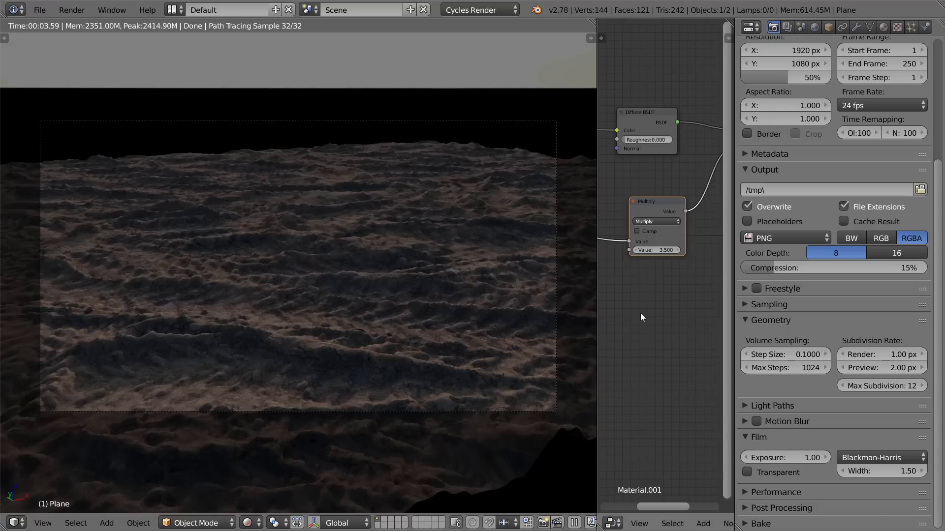
key("Tab")
key("Tab")
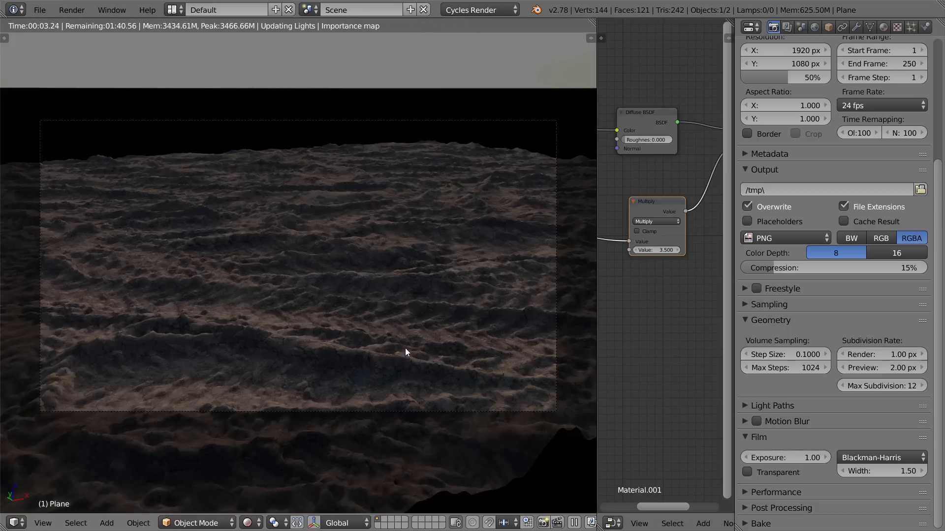
scroll(394, 351, "up", 1)
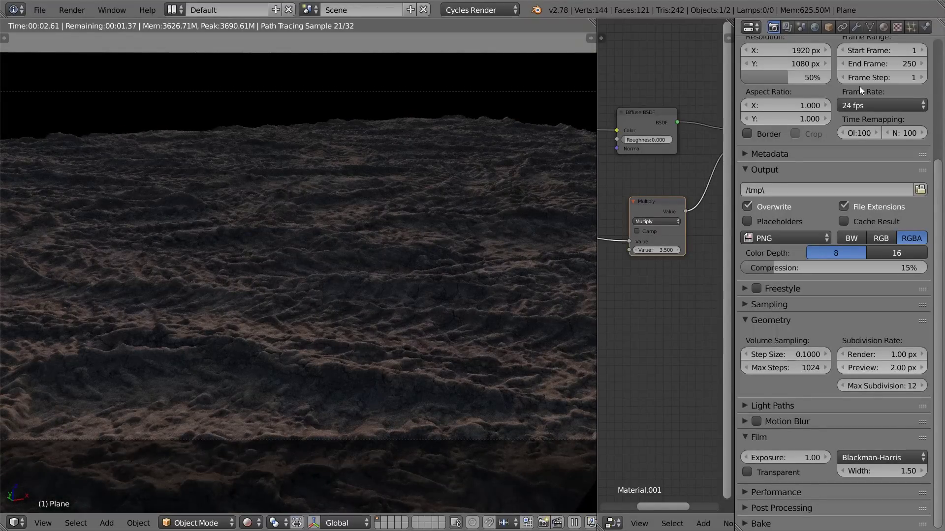
Step: Try a sun strength of 5 in the Pro Lighting: Skies world settings and settle on 10
left_click(815, 27)
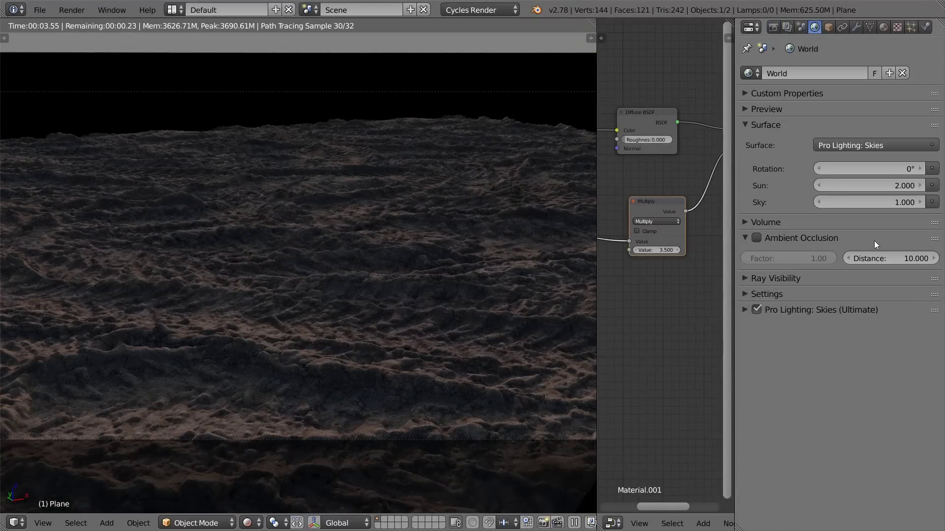
left_click(778, 309)
scroll(866, 423, "down", 1)
left_click(858, 419)
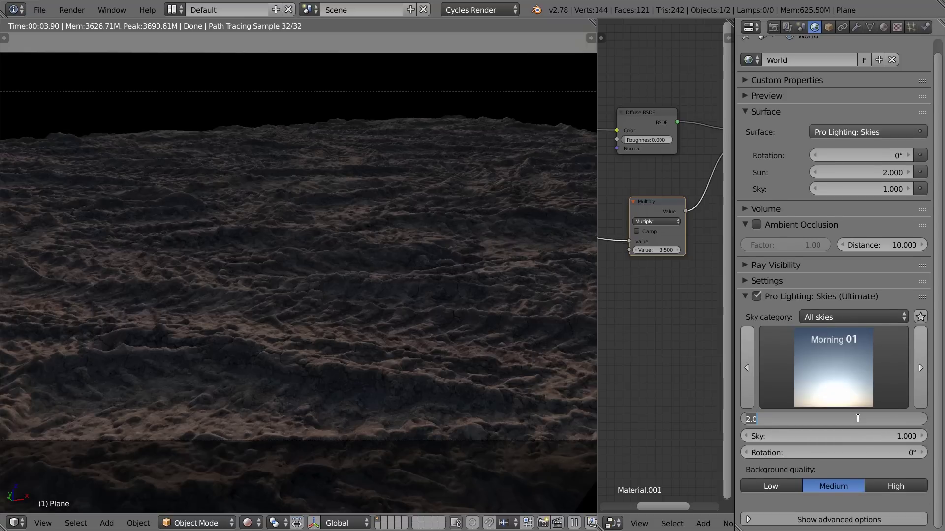
type("5")
key("Return")
left_click(858, 418)
type("10")
key("Return")
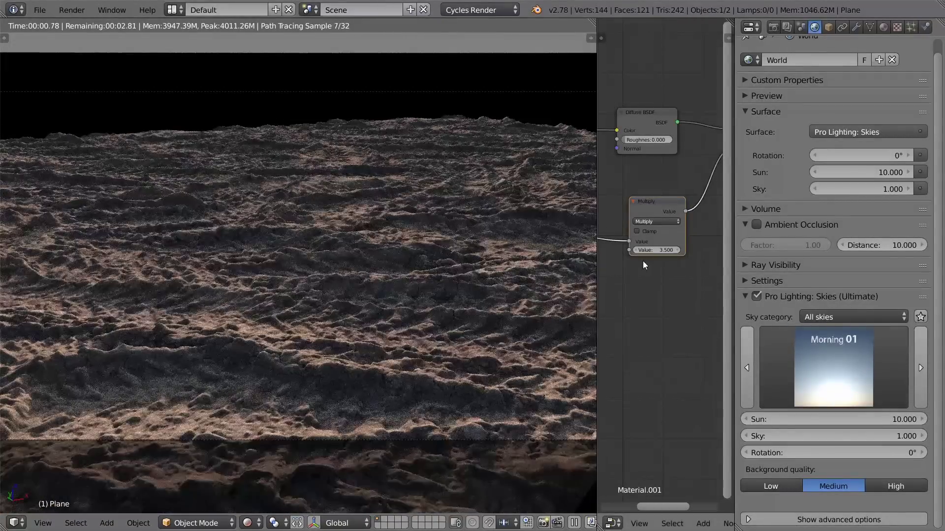
Step: Review the material's displacement settings, the Subsurf dicing scale and the scene's render and preview subdivision rates
left_click(882, 27)
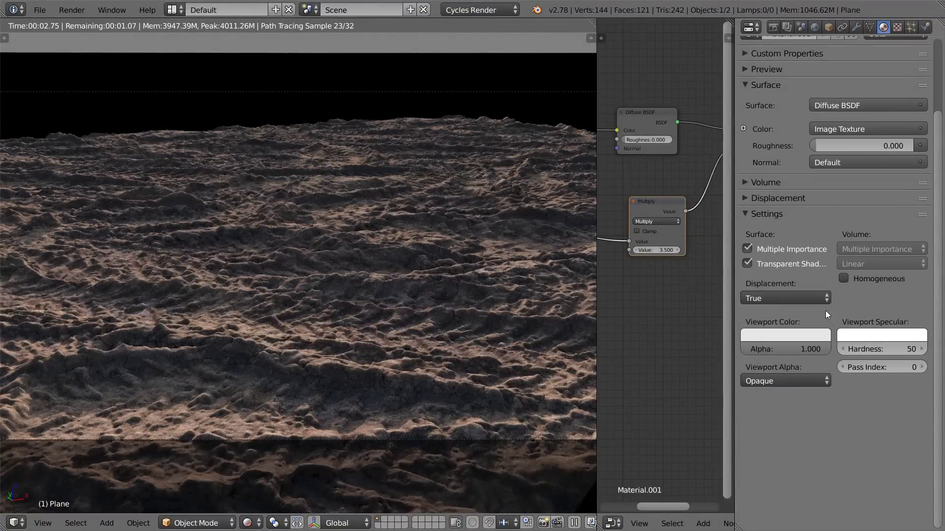
left_click(856, 28)
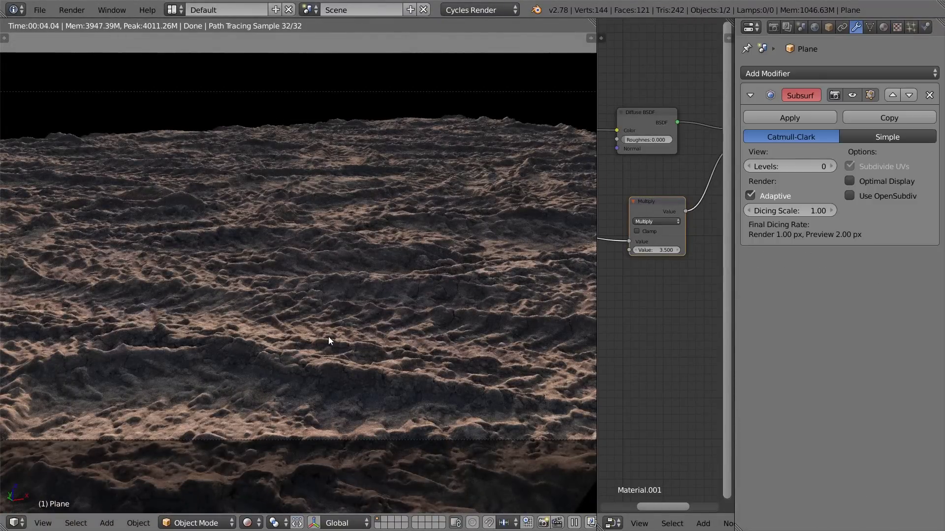
left_click(796, 210)
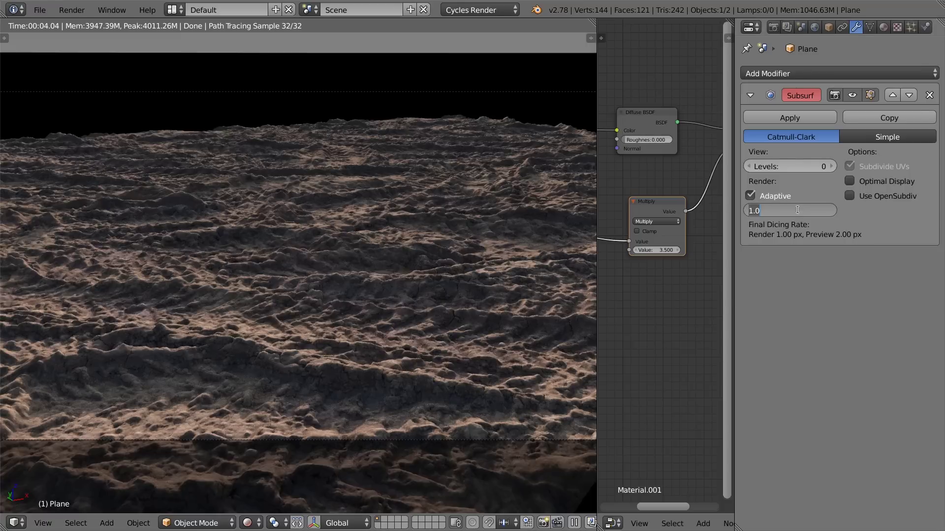
key("Return")
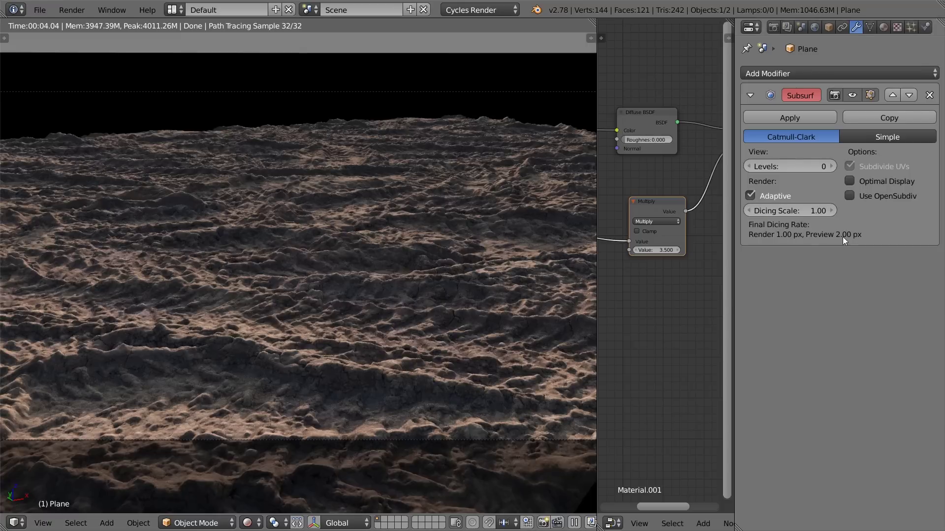
left_click(760, 27)
left_click(773, 28)
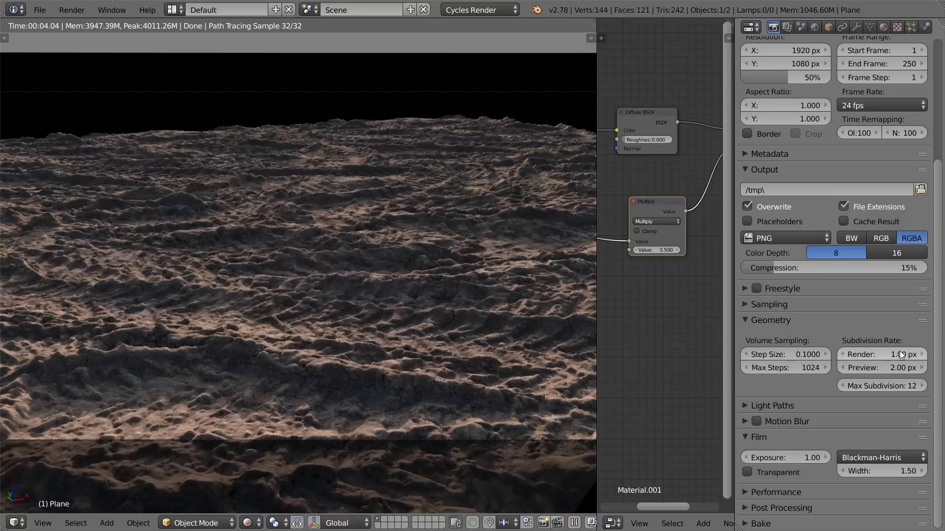
left_click(856, 27)
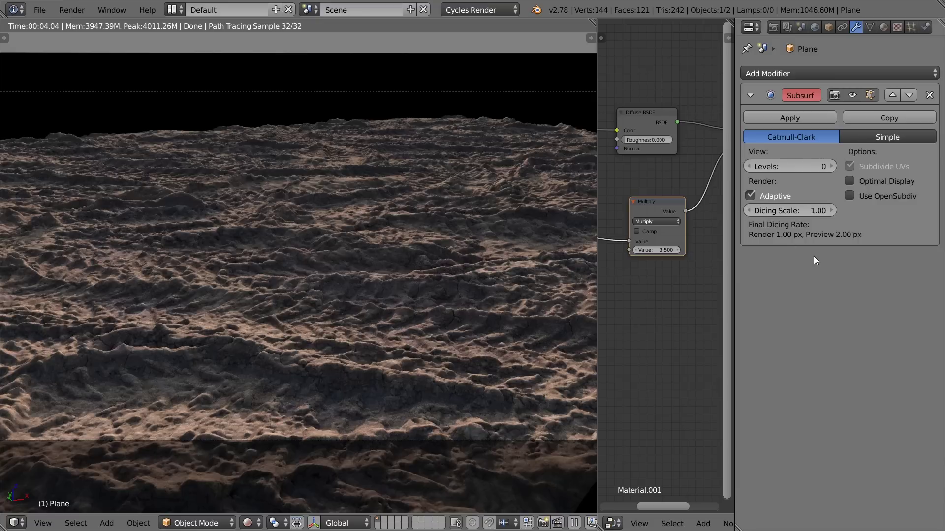
Step: Try a Subsurf dicing scale of 4 on the plane and check the terrain detail in the rendered view
left_click(804, 213)
type("4")
key("Return")
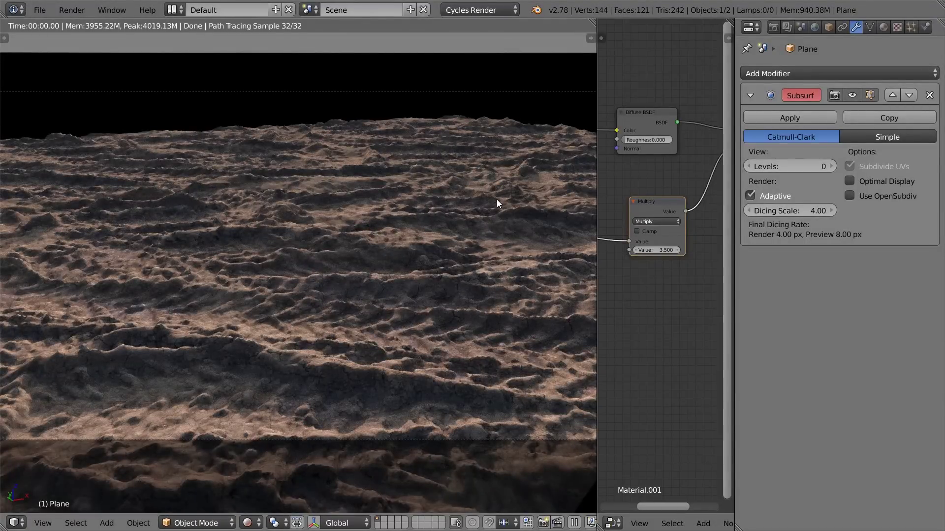
Step: Restore the Subsurf dicing scale to 1, check the rendered camera view and switch it to wireframe shading
left_click(810, 213)
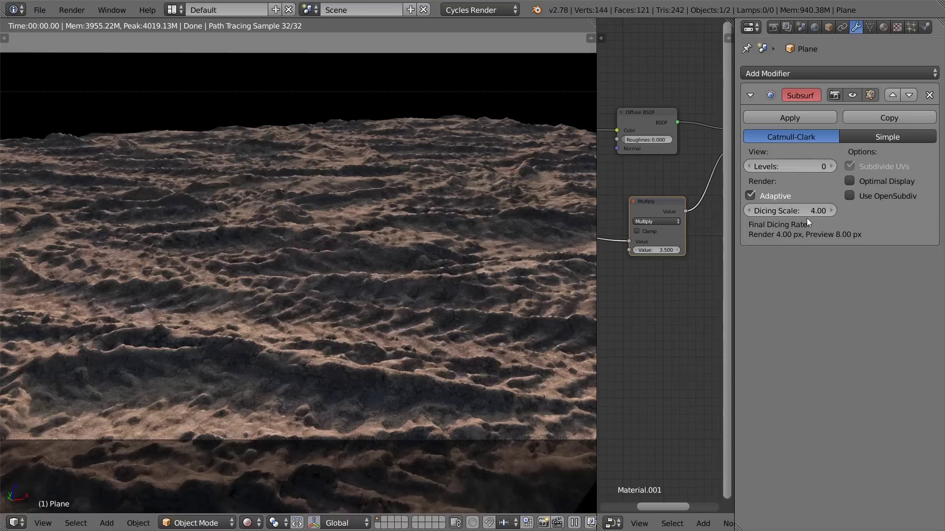
type("1")
key("Return")
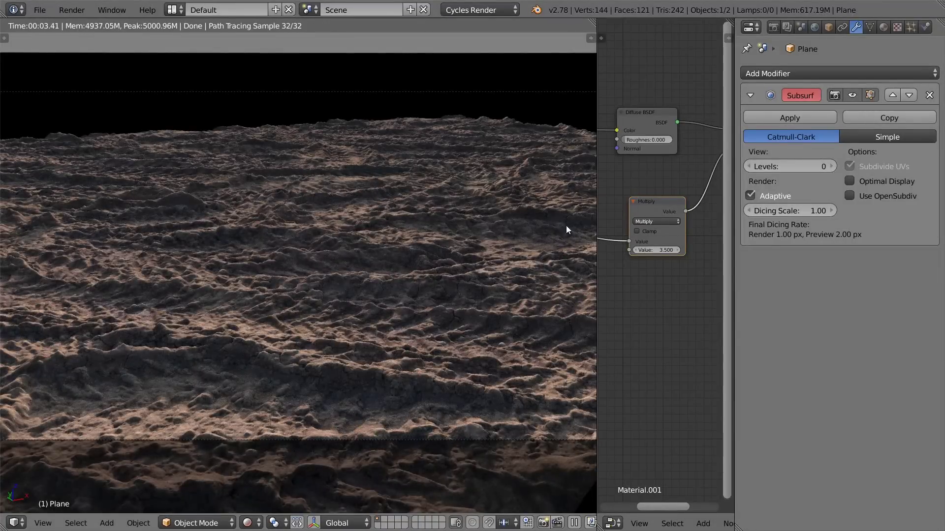
scroll(334, 246, "down", 2)
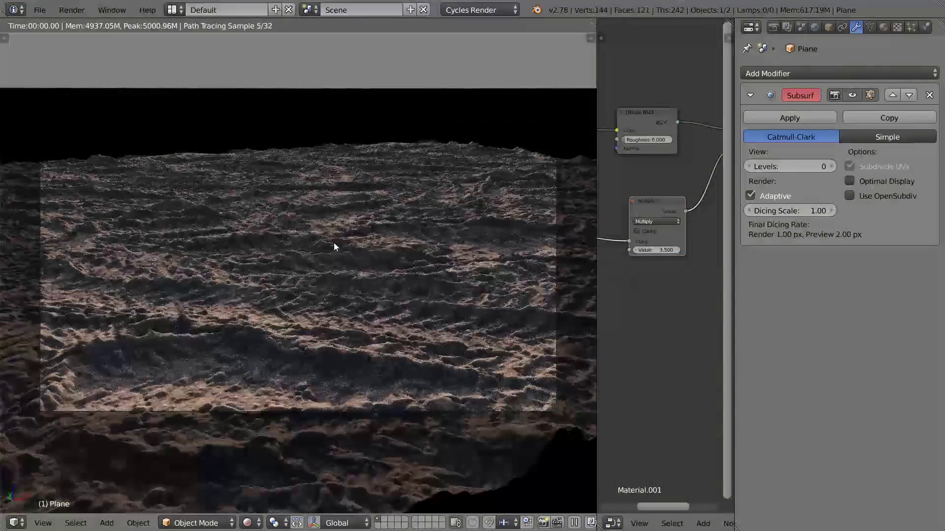
key("z")
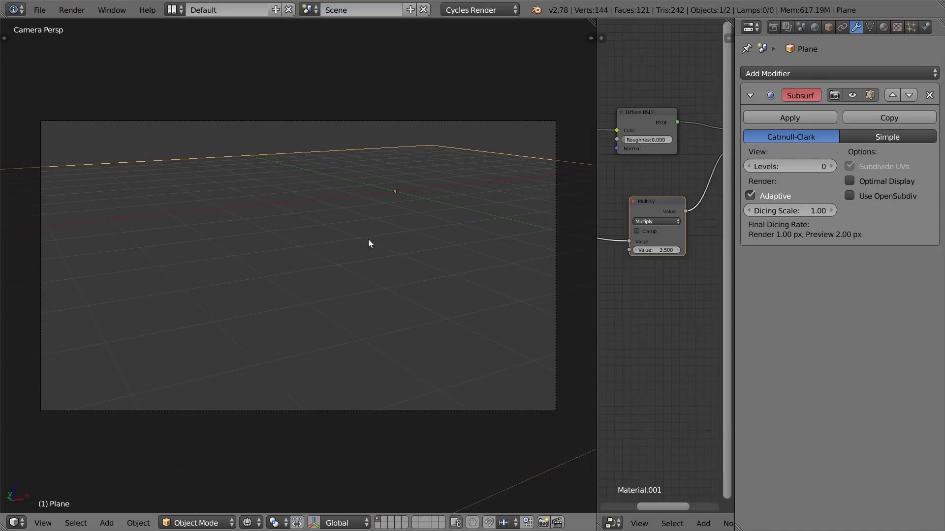
Step: Inspect the terrain's displacement up close in the rendered camera view and return to wireframe shading
key("shift+z")
middle_click_drag(636, 205, 718, 206)
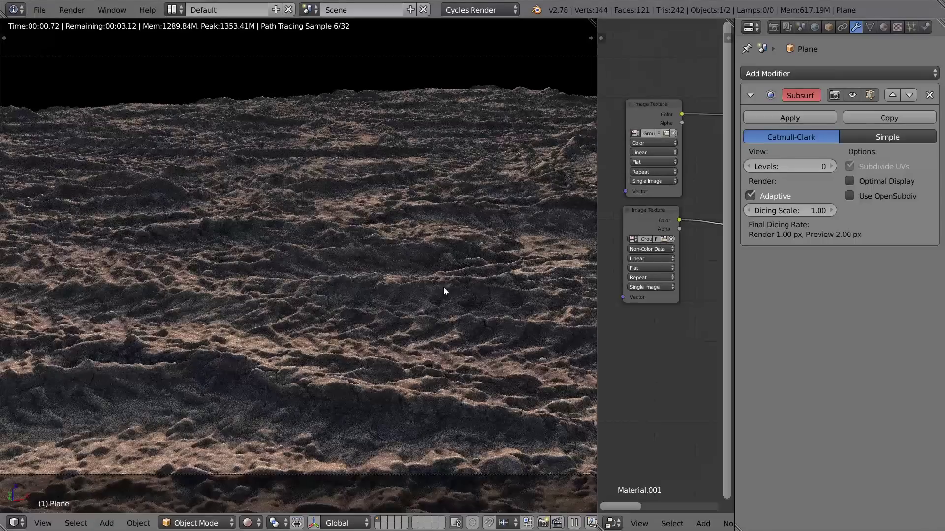
scroll(341, 380, "up", 5)
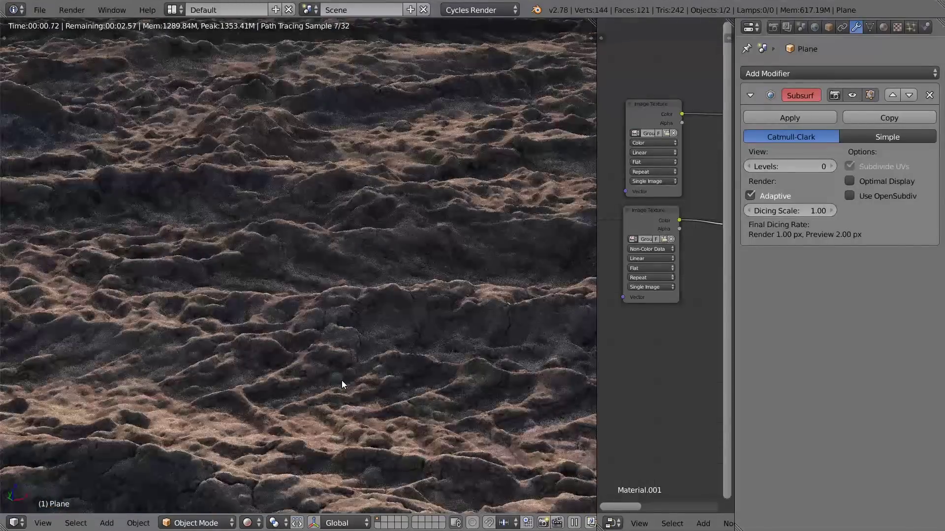
scroll(342, 380, "down", 4)
key("shift+z")
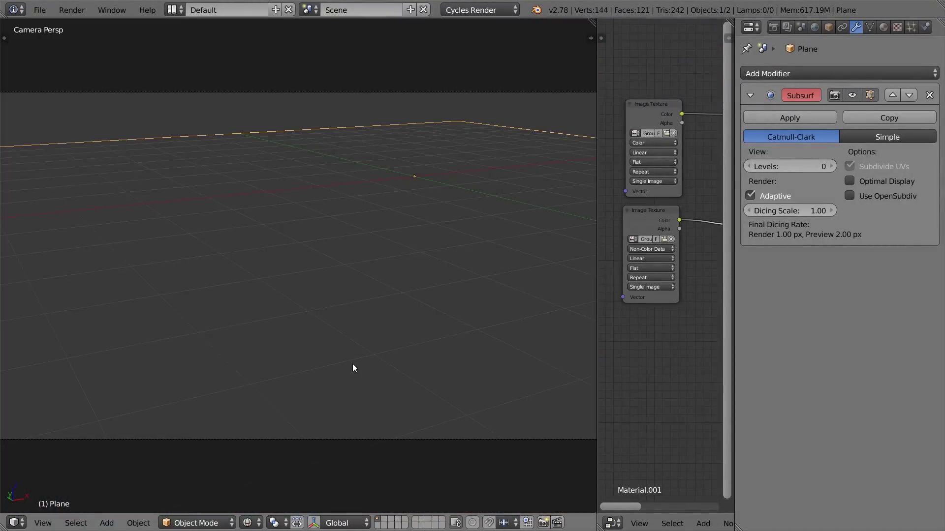
Step: Open the recent file ground.blend in a second Blender window and set its render device to GPU Compute
key("alt+F11")
right_click(354, 524)
left_click(344, 468)
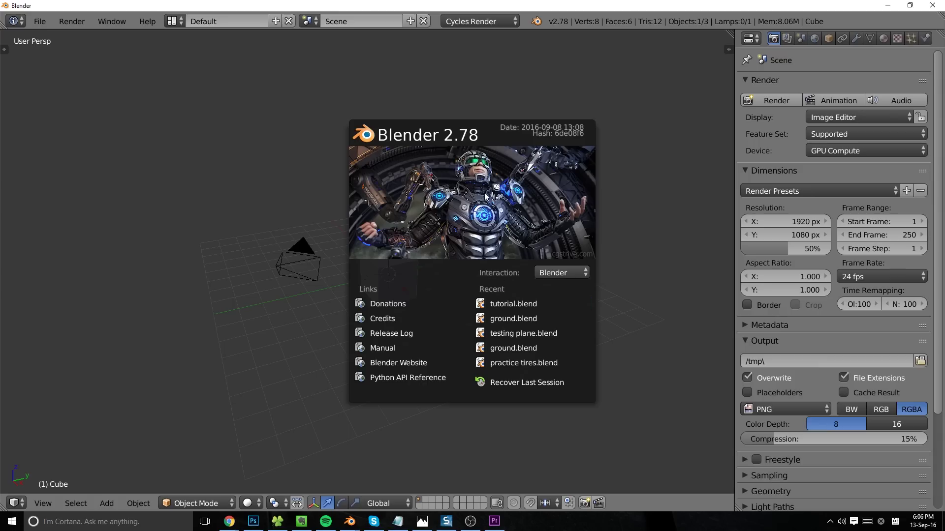
left_click(512, 318)
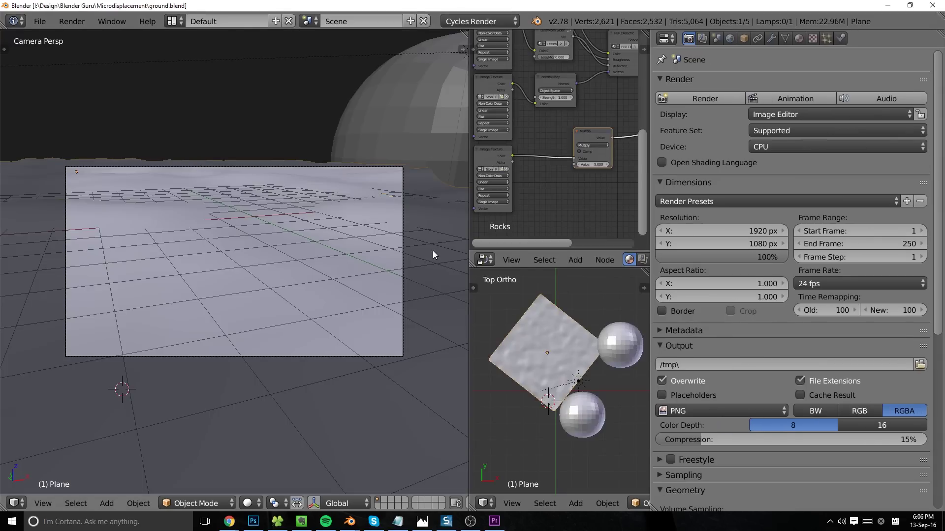
scroll(358, 227, "up", 1)
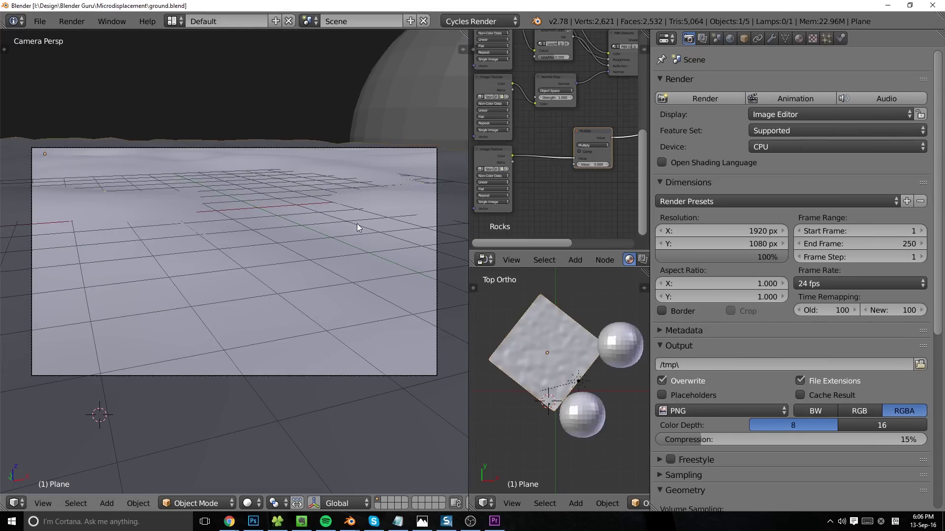
left_click(836, 146)
left_click(826, 117)
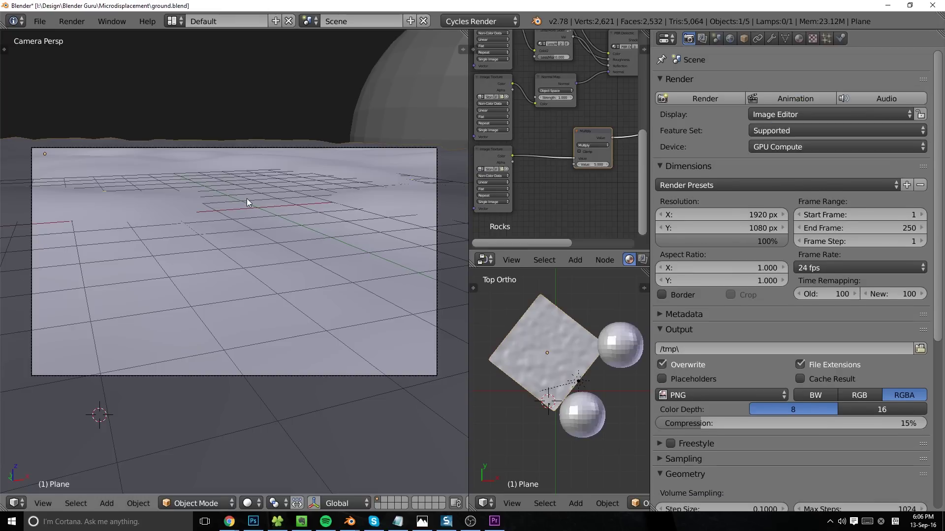
Step: Preview the stone ground in rendered shading and choose StonesBeach002_DISP16_6K.tif for its displacement Image Texture node
key("shift+z")
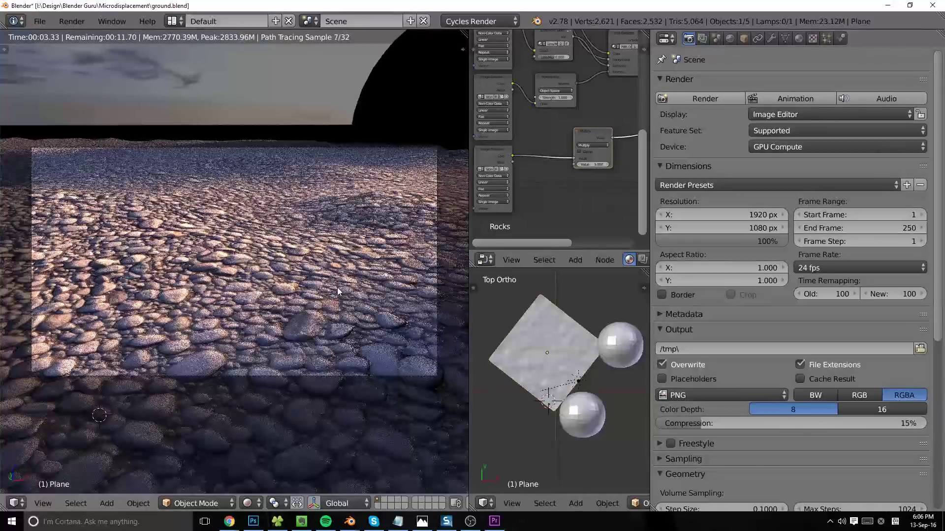
scroll(579, 181, "up", 4)
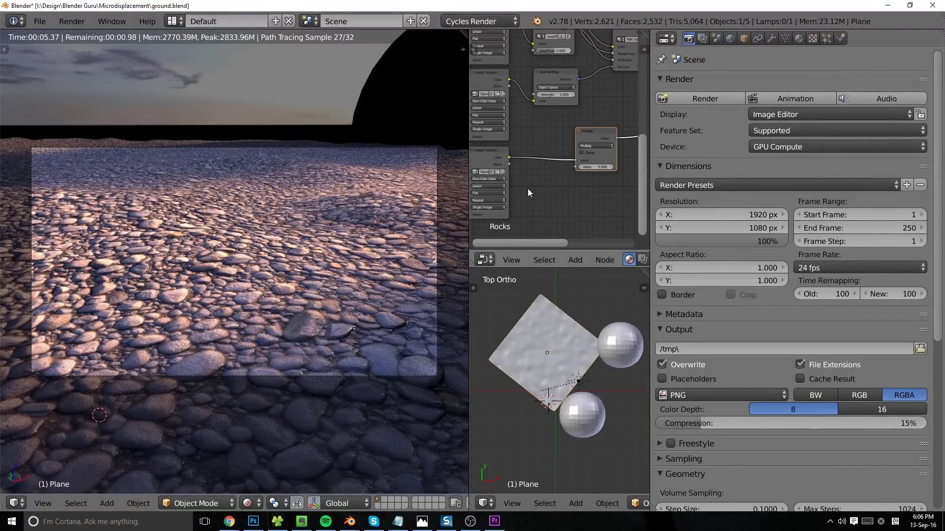
left_click(498, 138)
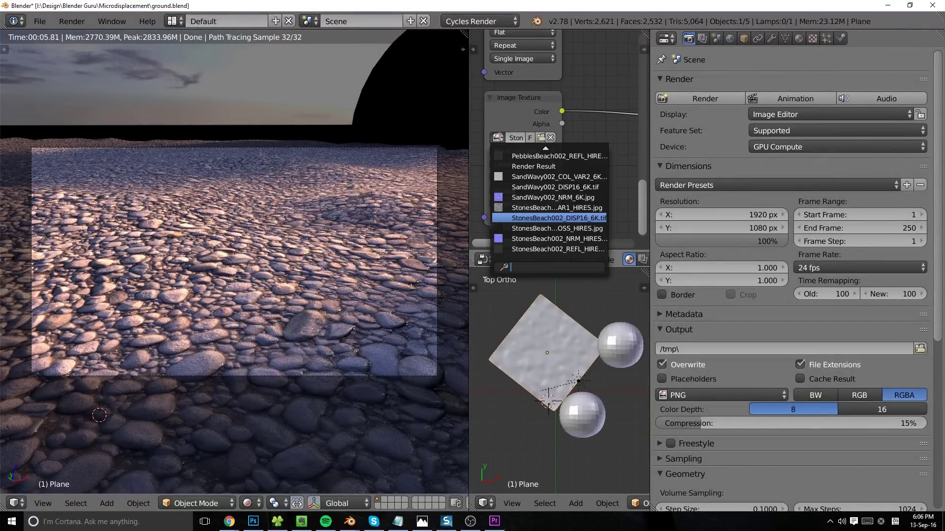
left_click(558, 218)
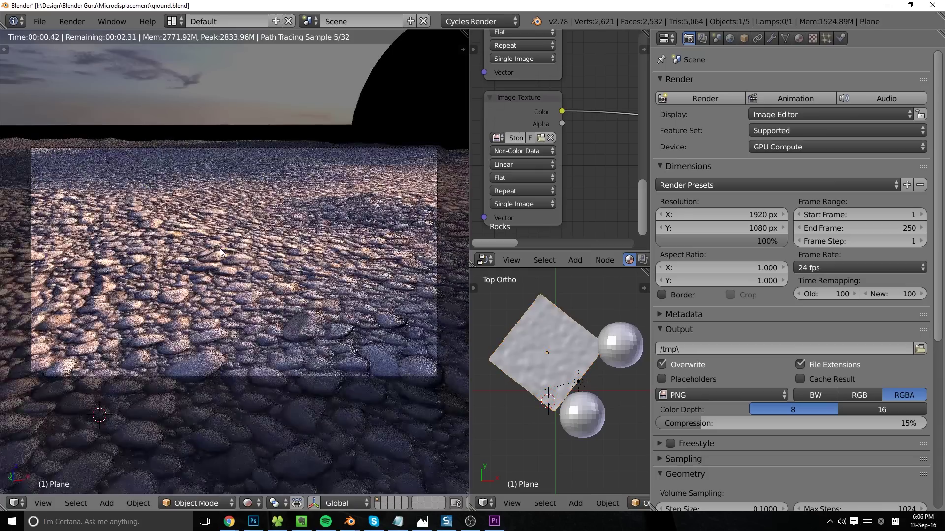
Step: Remove the Displace modifier from the stone ground plane and go back to the render settings
left_click(772, 39)
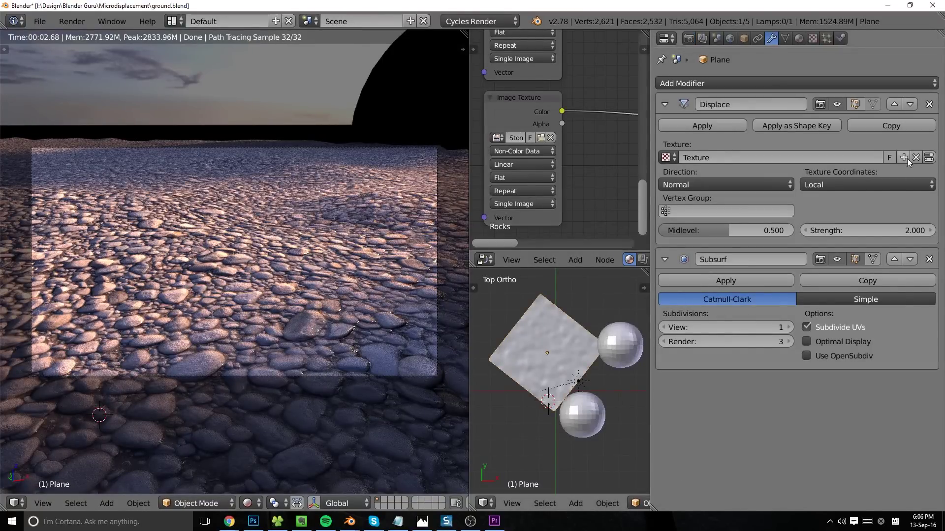
left_click(929, 104)
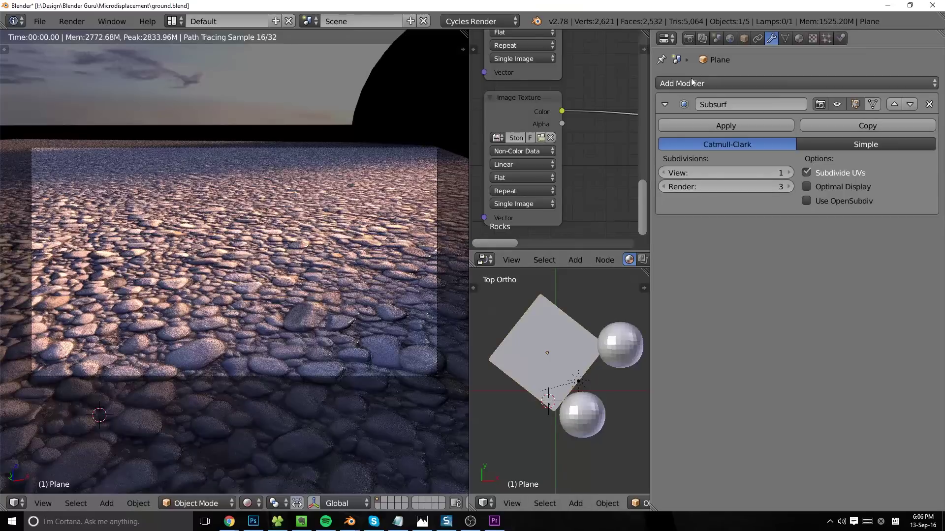
left_click(688, 39)
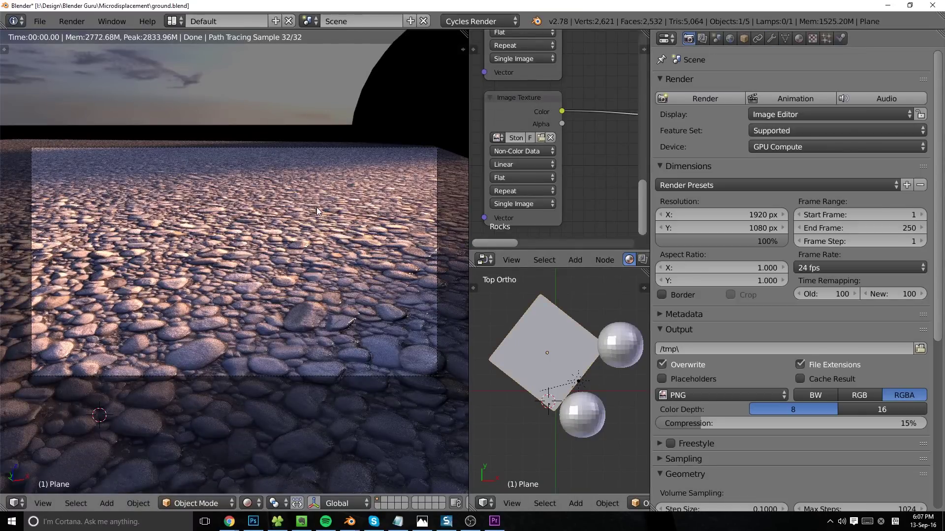
Step: End the rendered preview of the stone ground, switch to the tutorial.blend window and start its rendered preview
key("shift+z")
key("alt+Tab")
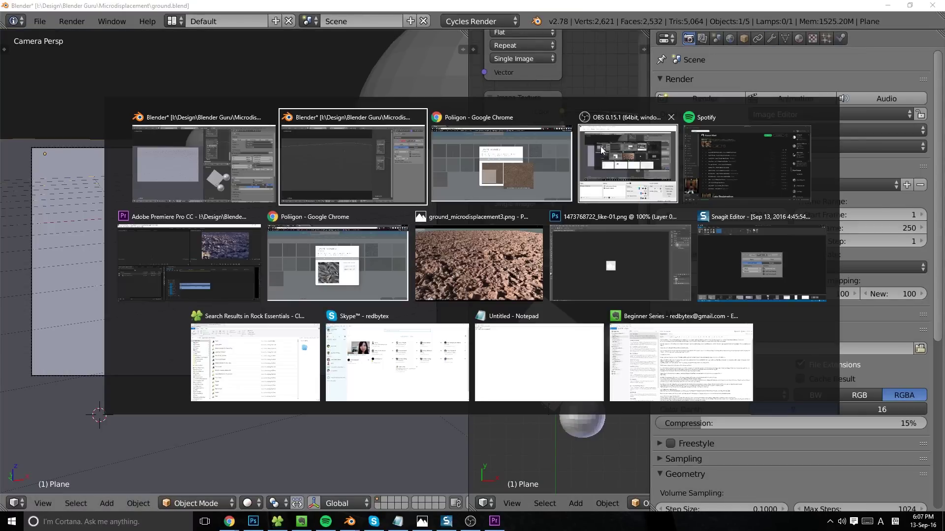
left_click(367, 157)
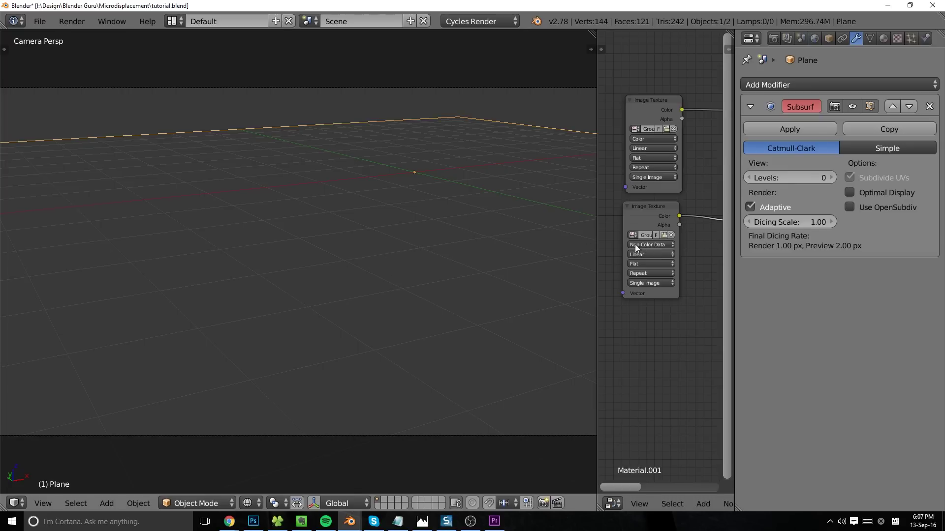
key("shift+z")
Step: Widen the node editor and move the Multiply node beside the displacement Image Texture node
left_click_drag(598, 204, 531, 230)
middle_click_drag(638, 241, 605, 243)
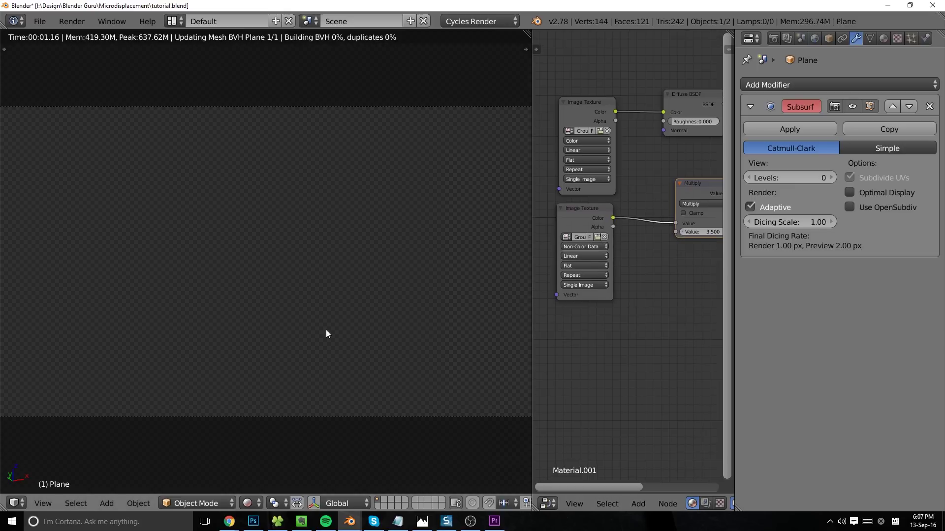
left_click_drag(691, 191, 649, 215)
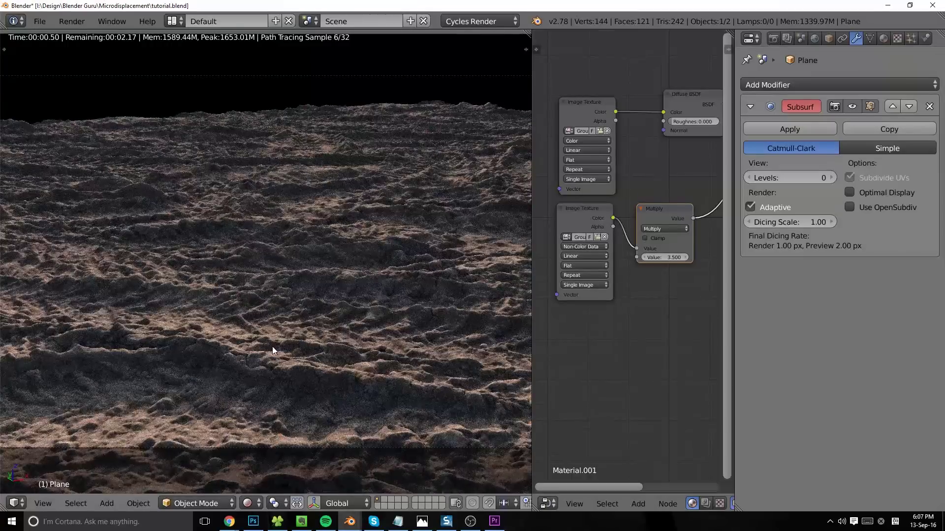
Step: Set the scene's preview subdivision rate to 1 px for a close-up of the terrain and shift the color Image Texture node slightly up
scroll(296, 374, "up", 1)
middle_click_drag(291, 373, 342, 150, "shift")
scroll(382, 230, "up", 10)
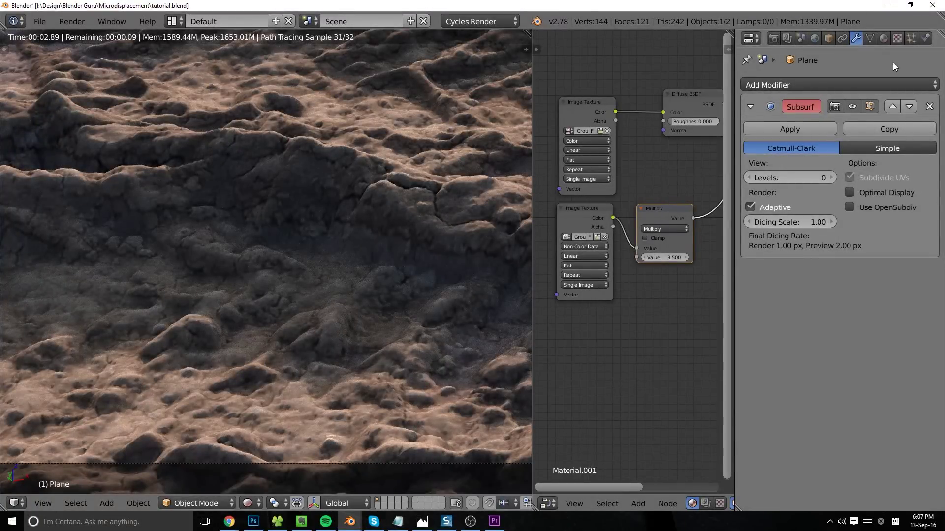
left_click(772, 39)
left_click(842, 379)
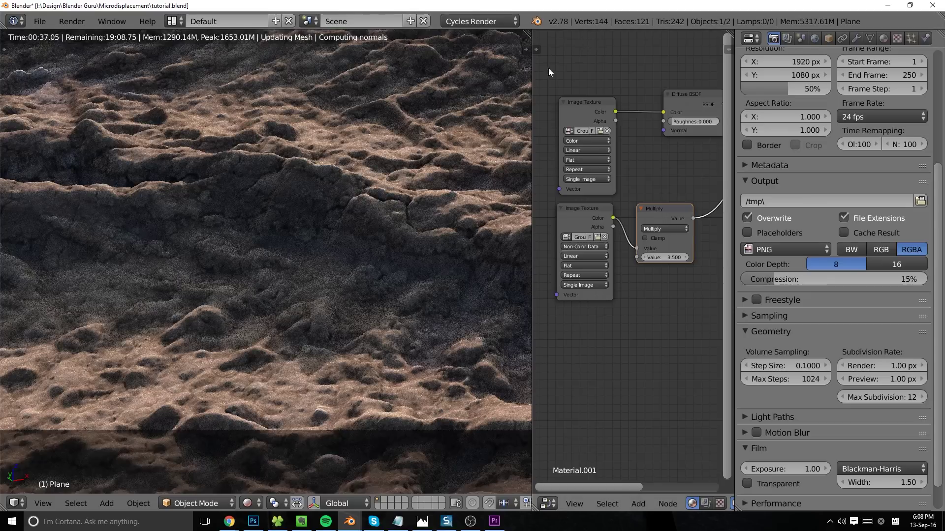
left_click_drag(572, 99, 570, 99)
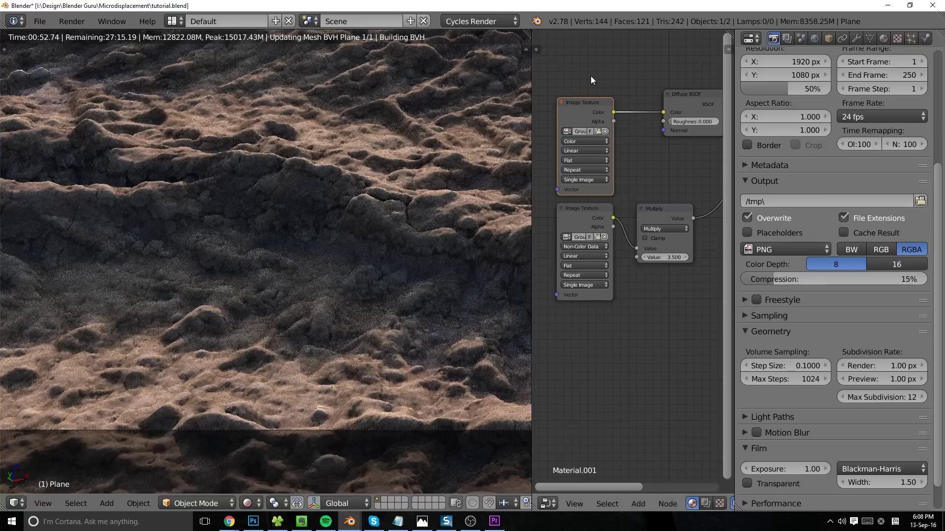
left_click_drag(586, 102, 582, 96)
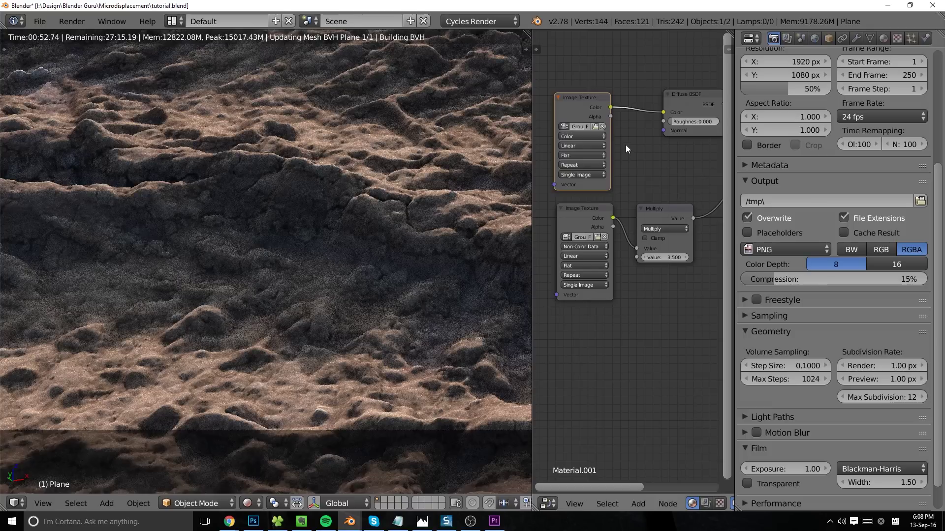
Step: Switch to Chrome and compare the Displacement and Displacement 16bit maps of Ground Tire Tracks 001 on Poliigon
left_click(229, 522)
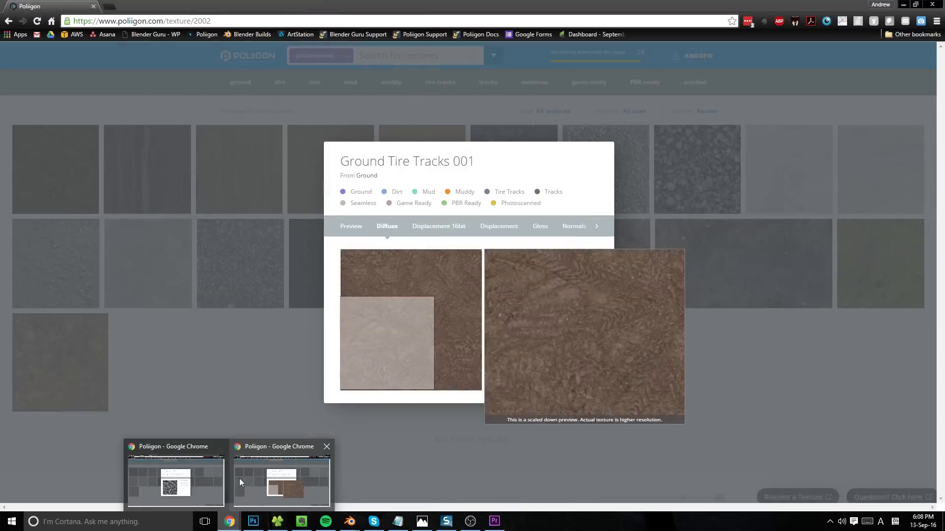
left_click(204, 480)
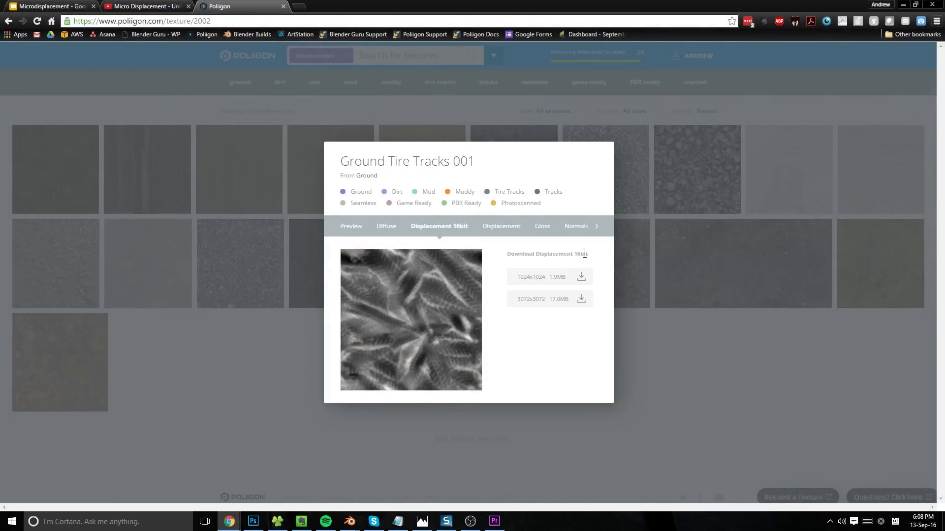
left_click(512, 230)
left_click(459, 231)
key("alt+Tab")
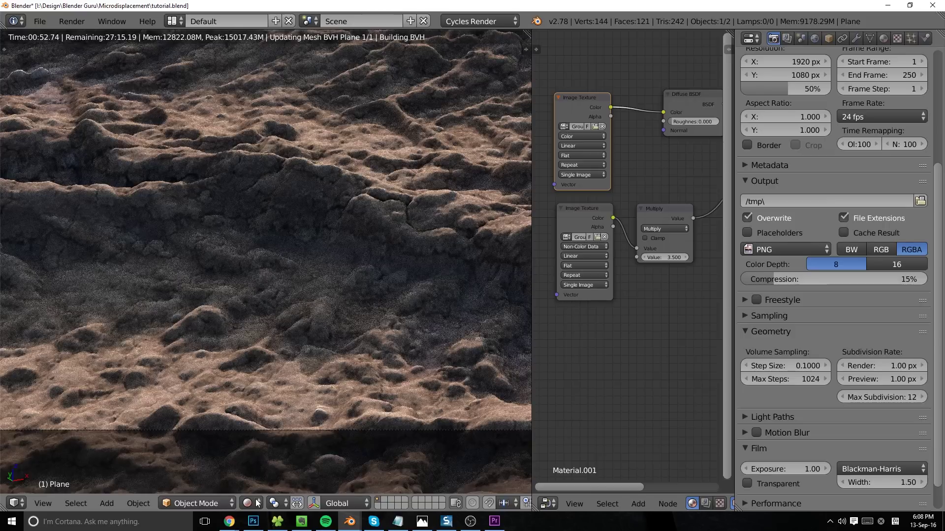
Step: Leave the rendered preview and load GroundTireTracks001_DISP16_3K.tif into the displacement Image Texture node
key("z")
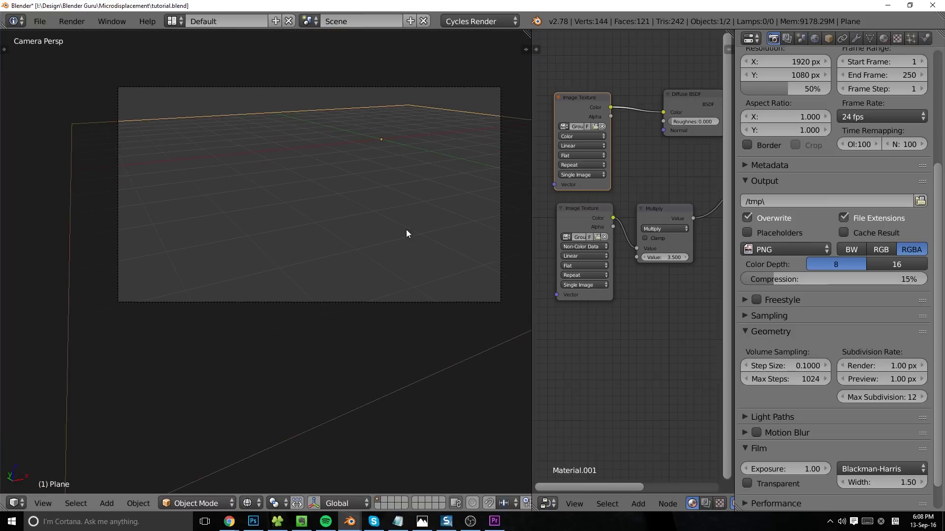
scroll(385, 281, "up", 2)
scroll(382, 270, "up", 1)
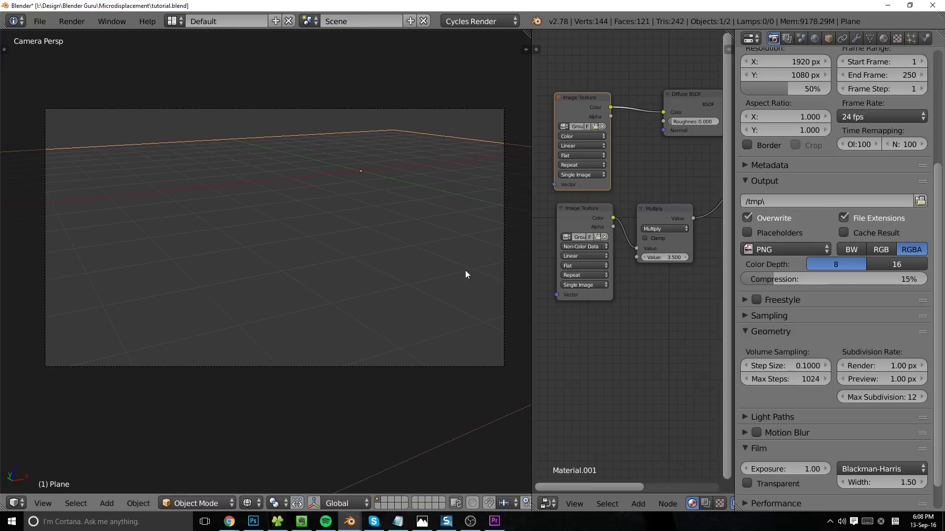
left_click(597, 237)
left_click(230, 39)
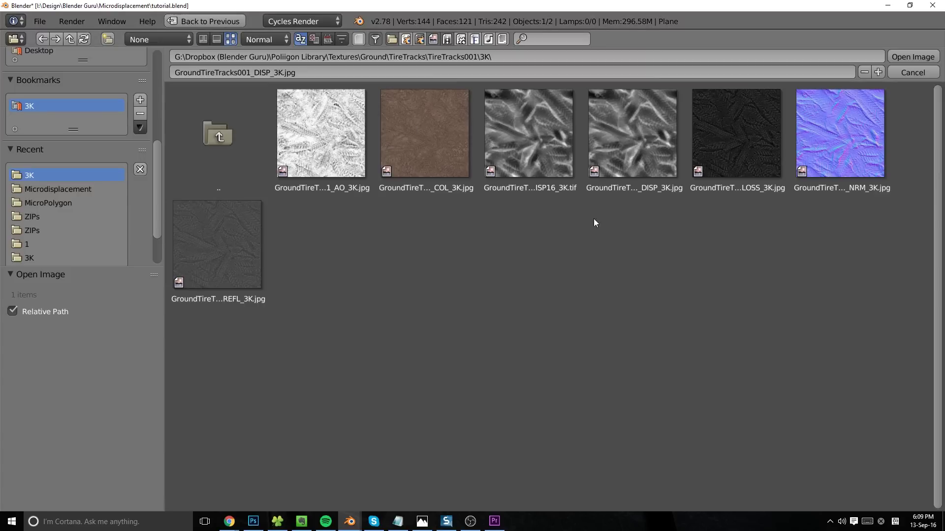
left_click(561, 161)
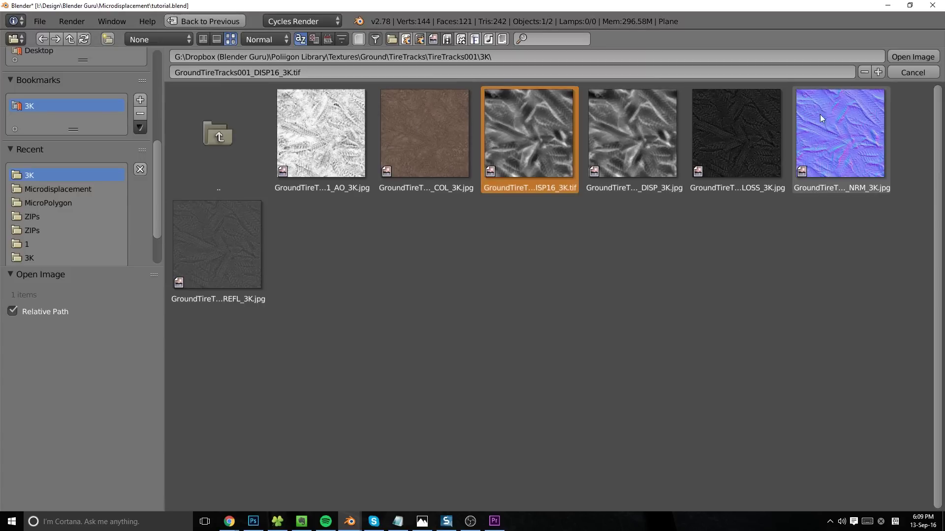
left_click(910, 59)
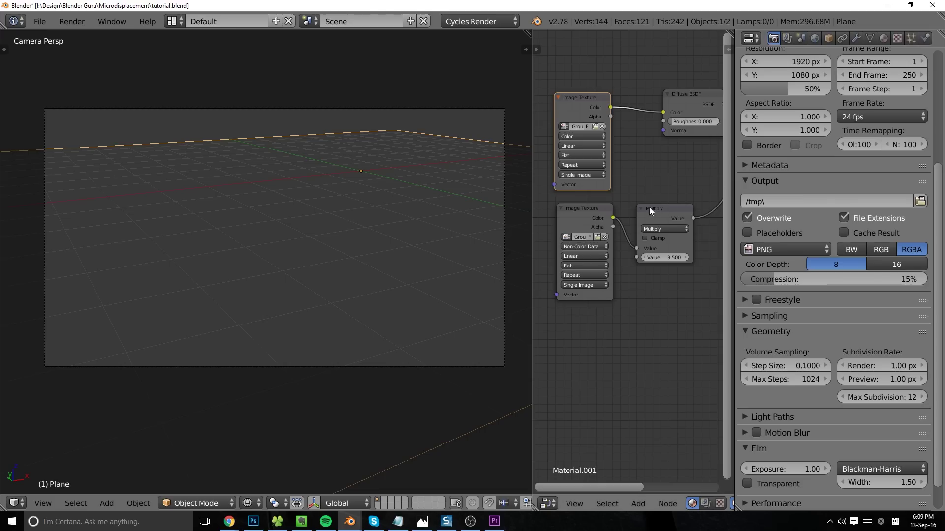
left_click(600, 236)
left_click(230, 39)
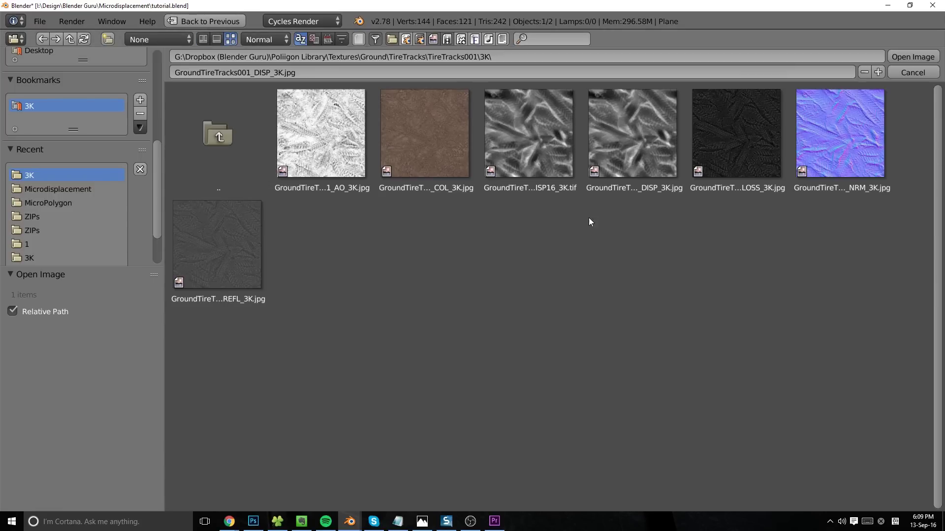
left_click(534, 141)
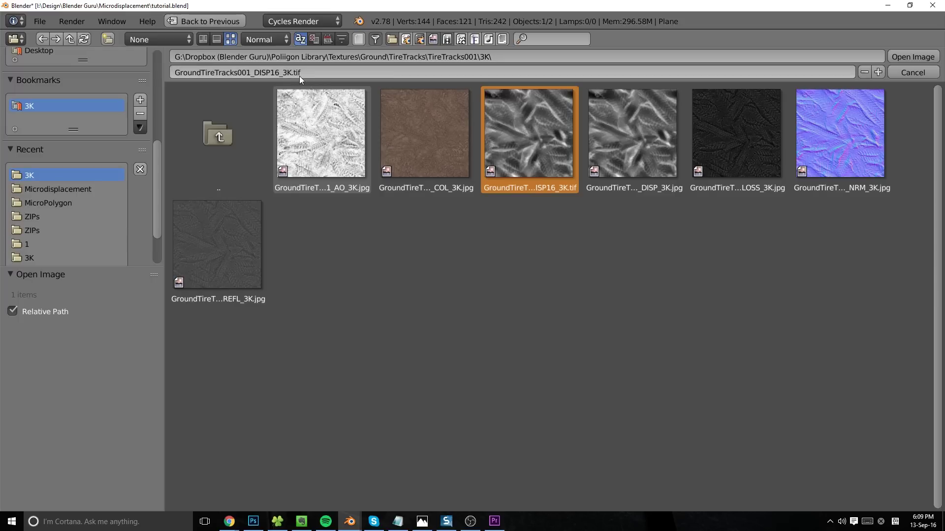
left_click(913, 56)
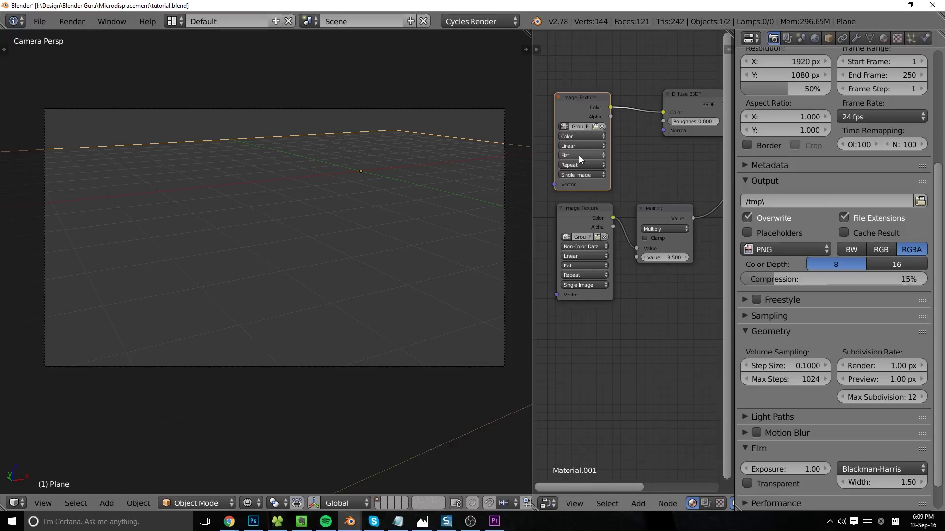
Step: Check which images are assigned to the color and displacement Image Texture nodes
left_click(564, 127)
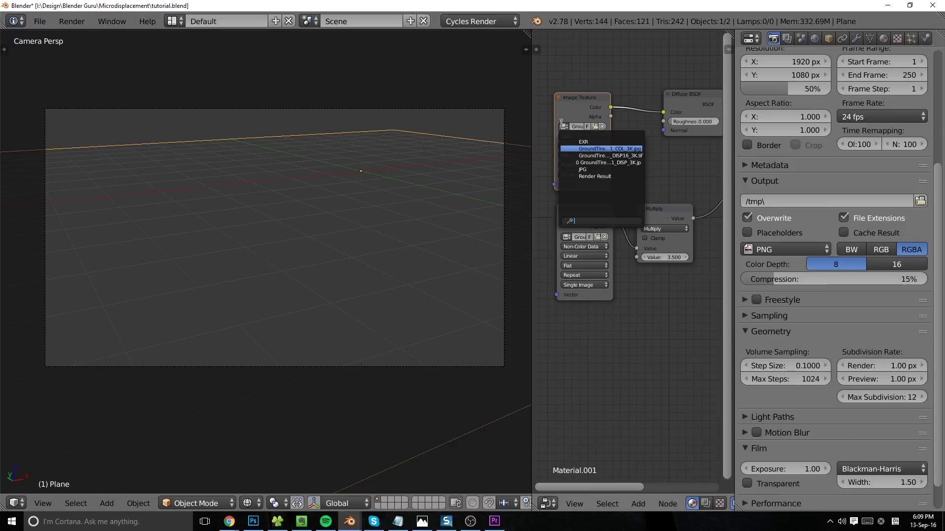
left_click_drag(582, 217, 580, 214)
left_click(564, 236)
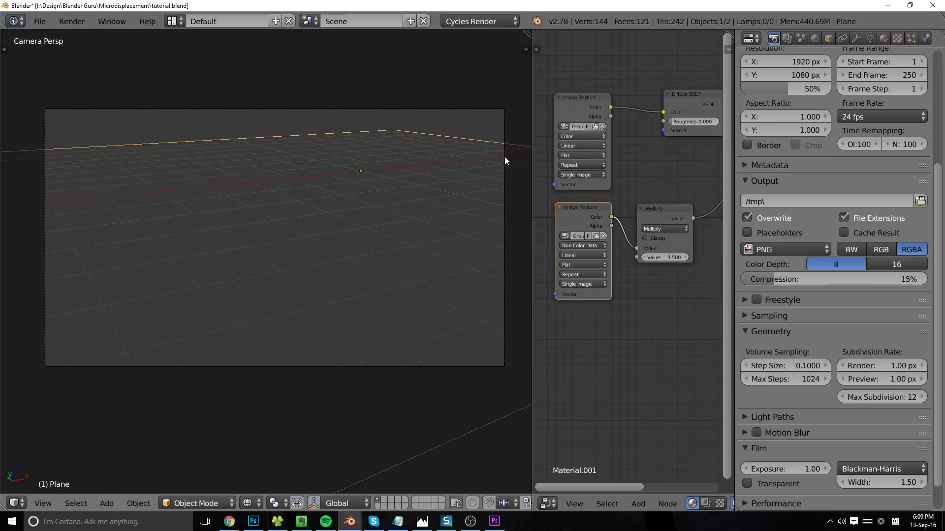
Step: Set the scene's preview subdivision rate to 3 px and check the terrain in a rendered preview before returning to wireframe shading
scroll(822, 367, "down", 2)
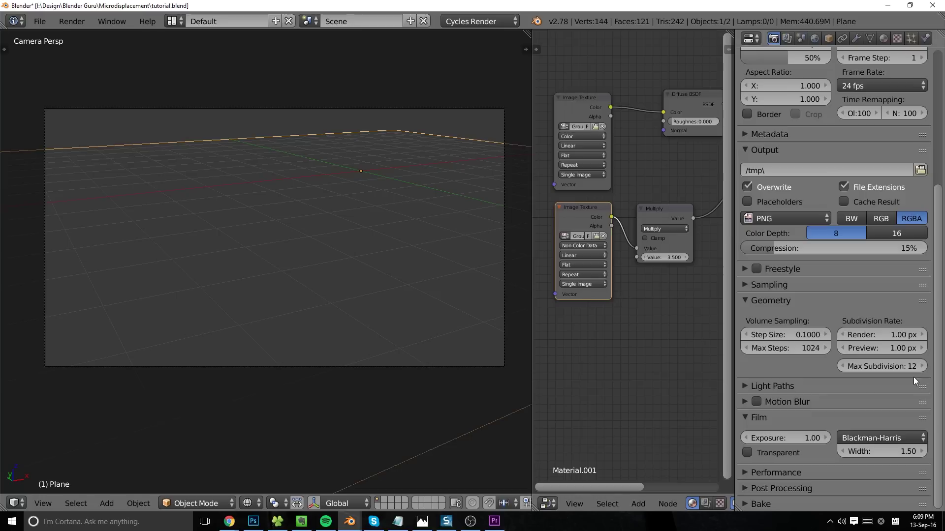
left_click_drag(903, 350, 918, 349)
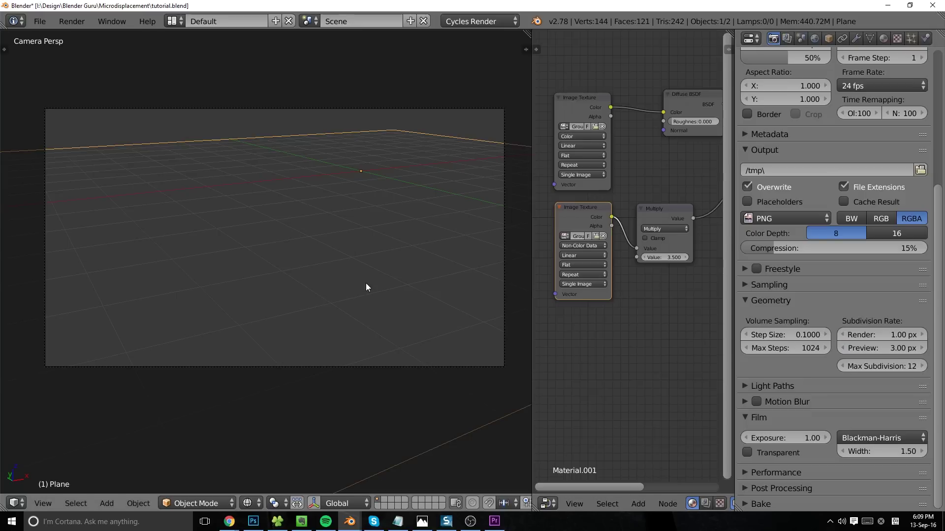
key("shift+z")
scroll(878, 292, "up", 4)
scroll(877, 292, "up", 4)
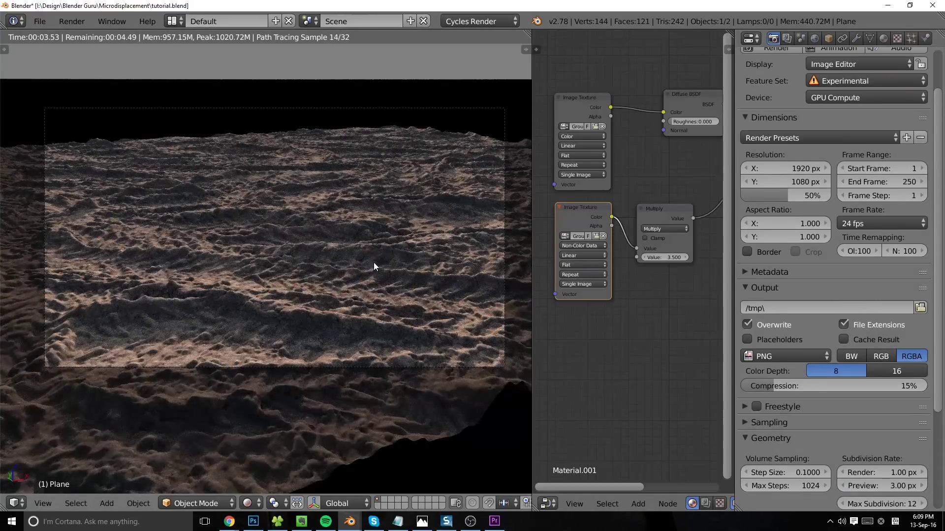
key("shift+z")
Step: Set the render resolution percentage to 100% and expand the Blender window to full screen
mouse_move(767, 196)
left_mouse_down()
mouse_move(827, 197)
mouse_move(808, 204)
left_mouse_up()
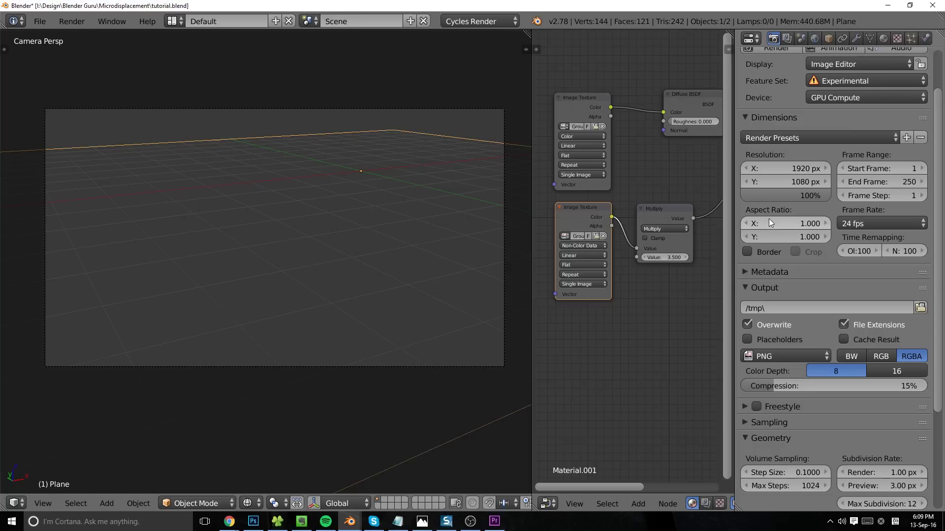
double_click(669, 5)
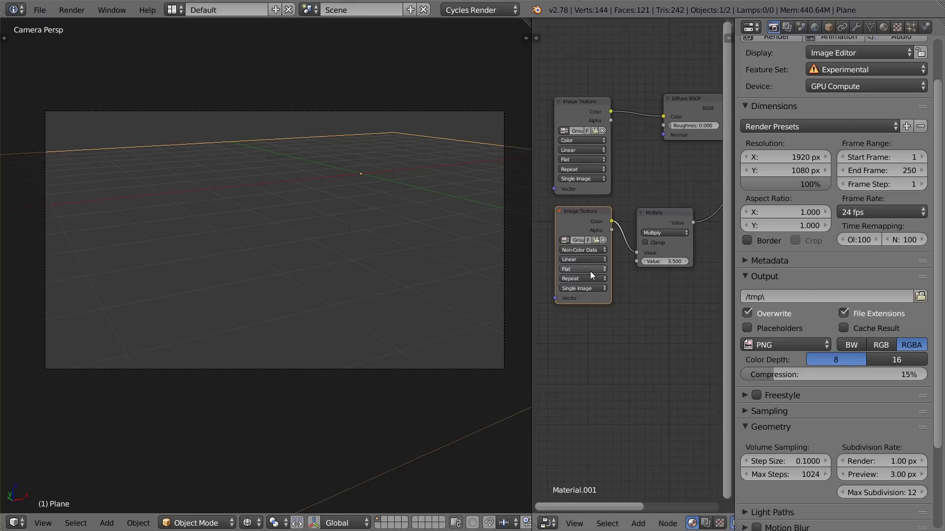
scroll(594, 271, "up", 1)
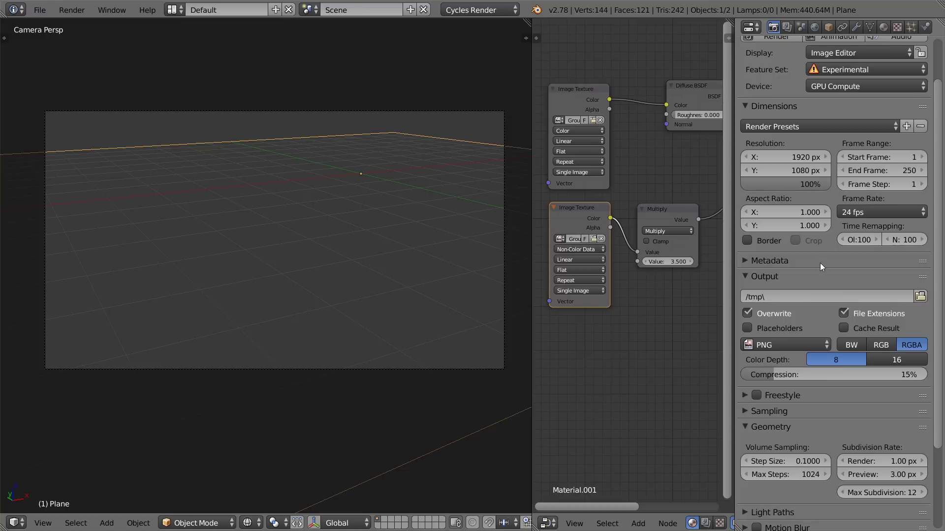
Step: Raise the render resolution percentage to 200% for the 1920 × 1080 px output
scroll(834, 387, "down", 4)
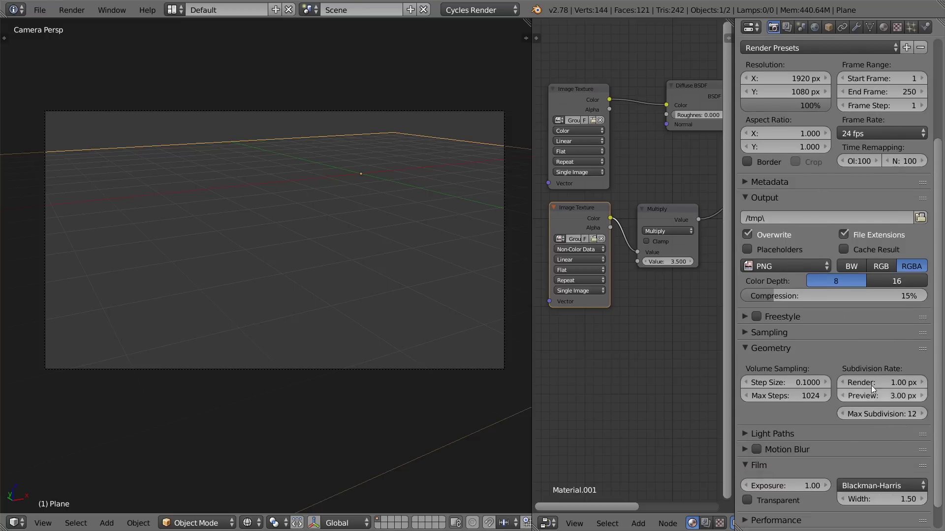
scroll(867, 320, "up", 5)
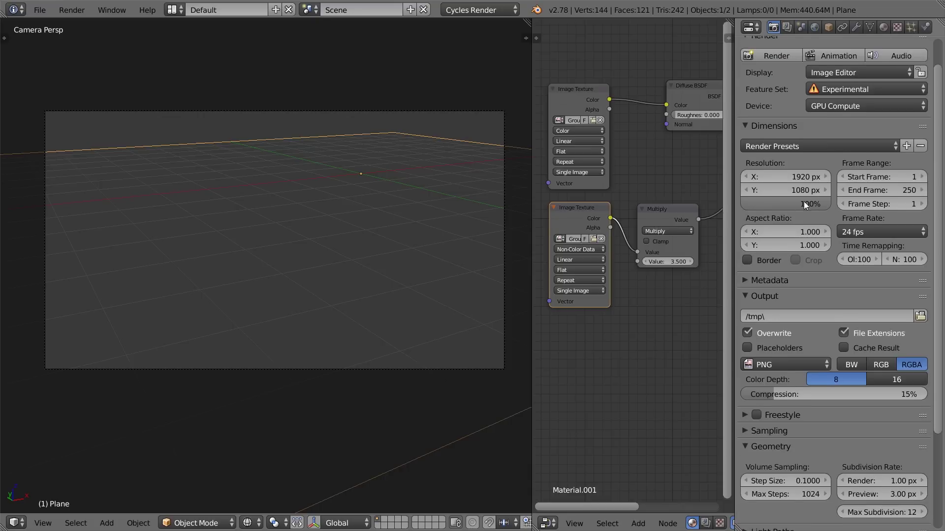
left_click(792, 203)
type("200")
key("Return")
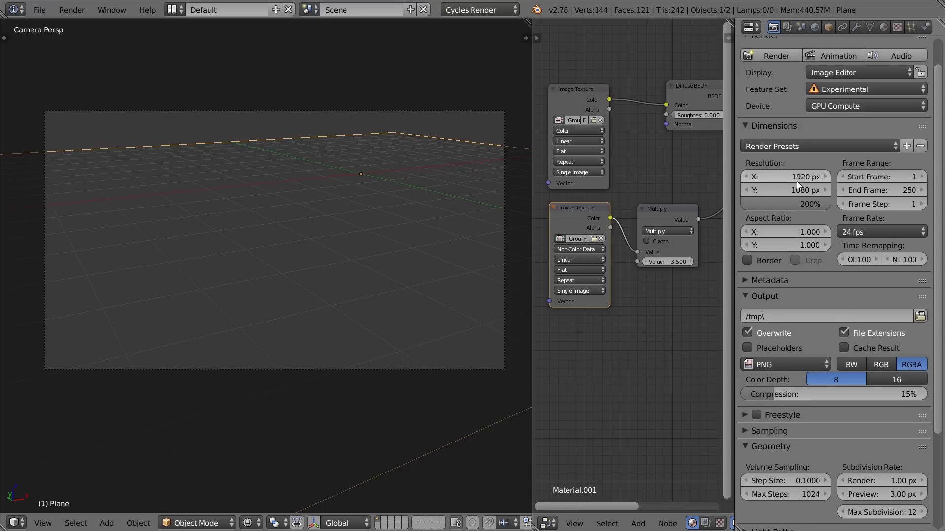
Step: Review the scene's render settings and the dicing rates in the plane's Subsurf modifier
scroll(836, 393, "down", 4)
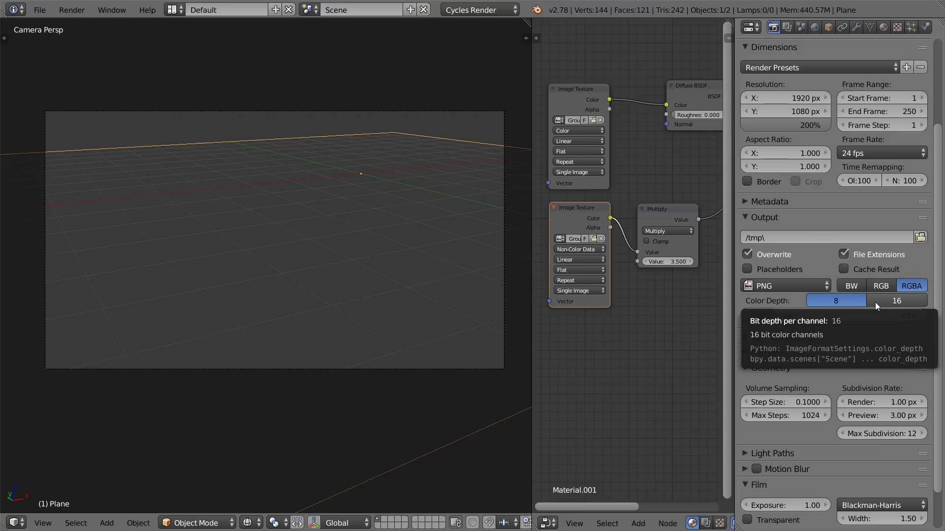
scroll(851, 197, "up", 5)
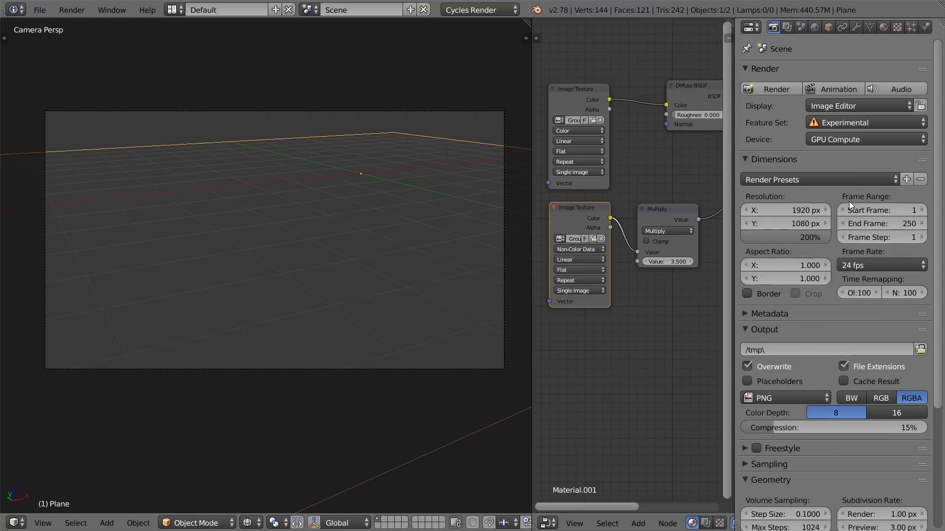
scroll(876, 246, "down", 5)
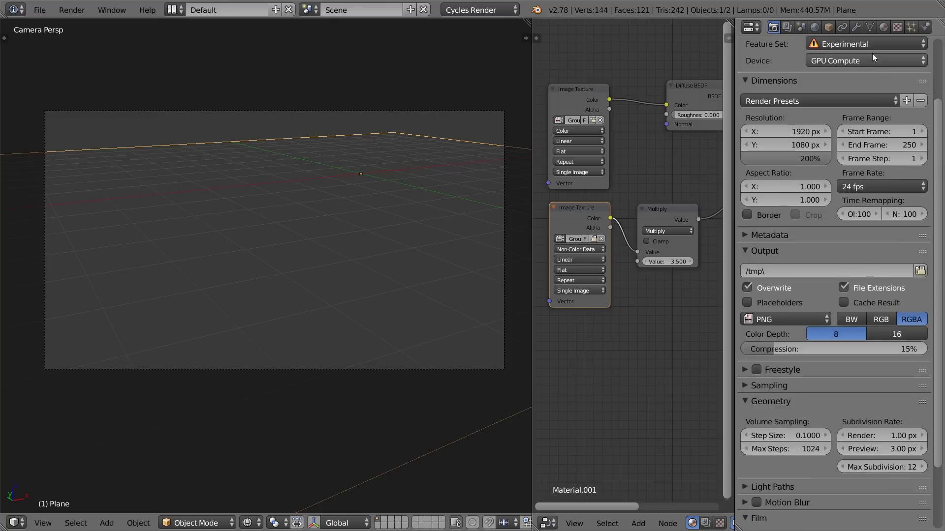
left_click(860, 29)
scroll(648, 295, "down", 2)
scroll(648, 294, "up", 3)
middle_click_drag(649, 294, 659, 332)
scroll(594, 338, "down", 2)
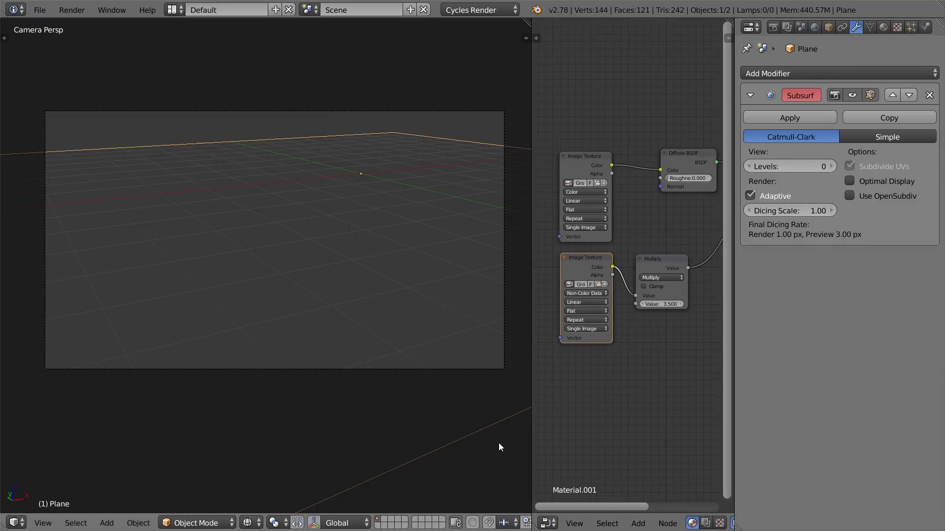
Step: Switch to Chrome and present the Microdisplacement slideshow in Google Slides from the "Limitations so far" slide
key("alt+Tab")
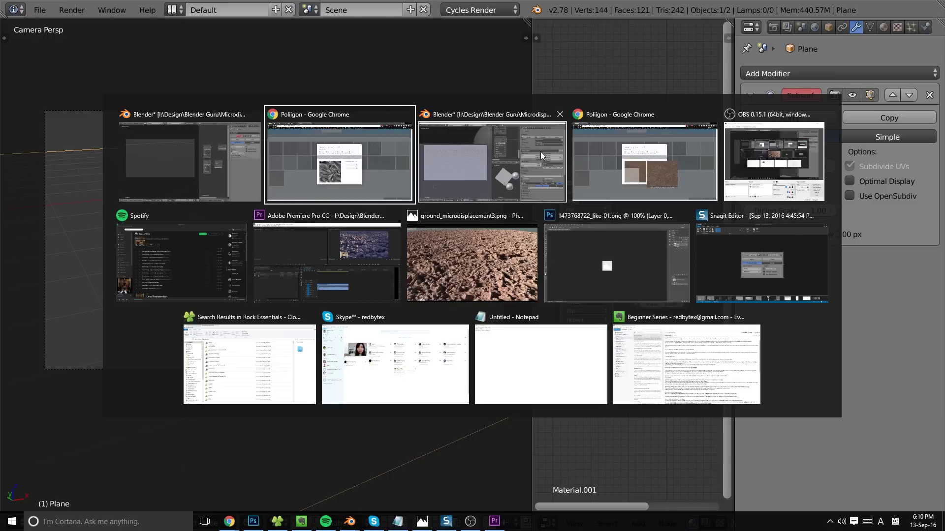
left_click(352, 181)
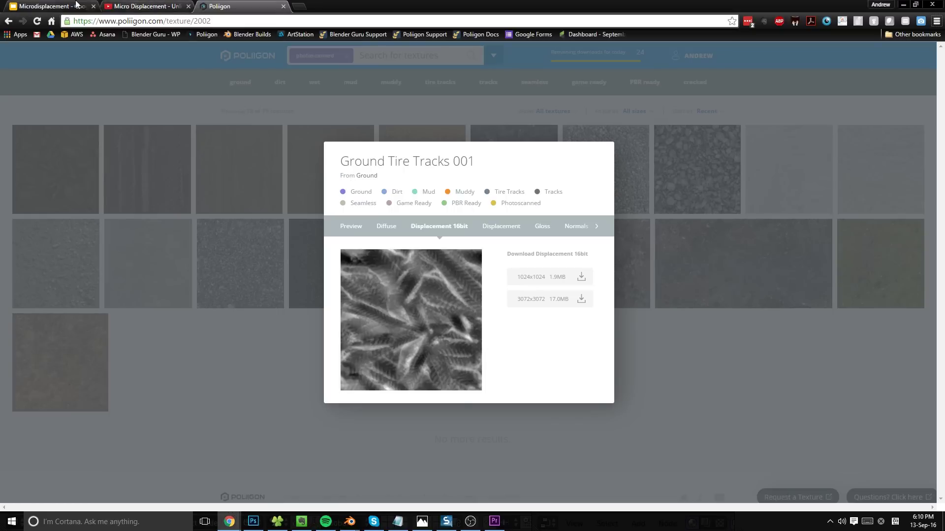
left_click(49, 5)
left_click(54, 502)
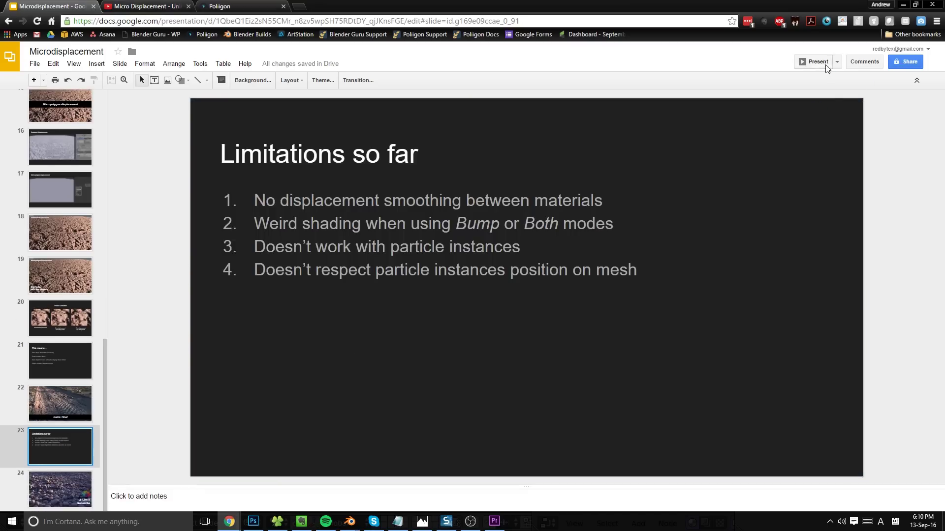
left_click(826, 68)
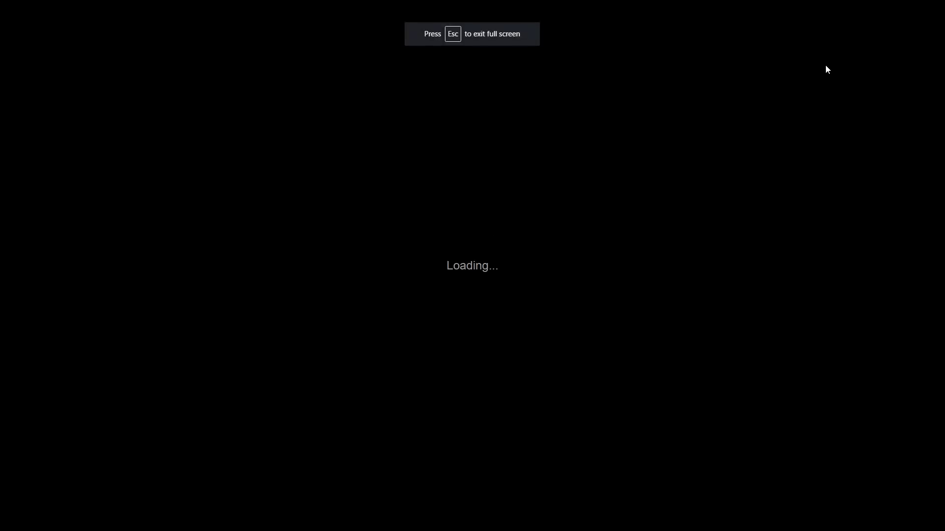